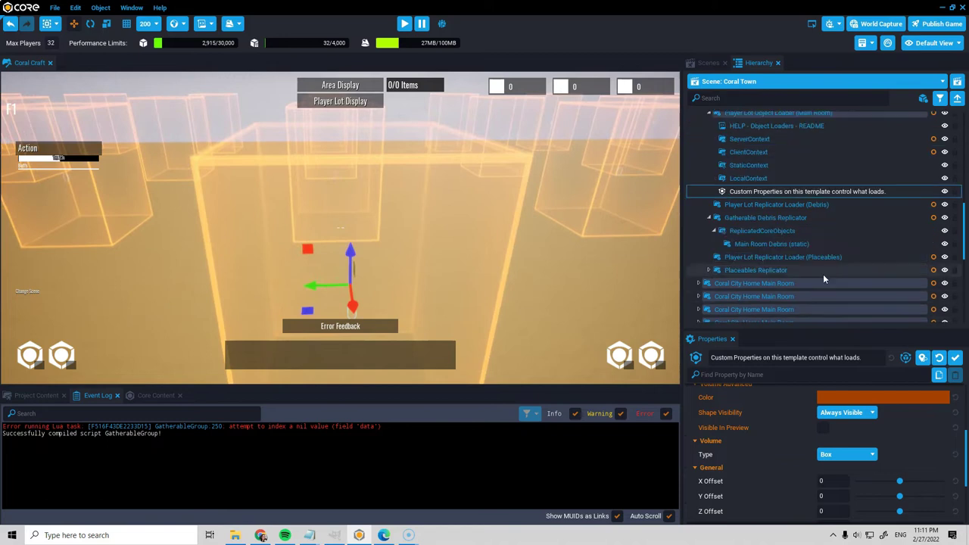
# Inspect the Main Room Debris (static) object under the Gatherable Debris Replicator for its GatherableGroupId
pyautogui.scroll(1, 769, 255)
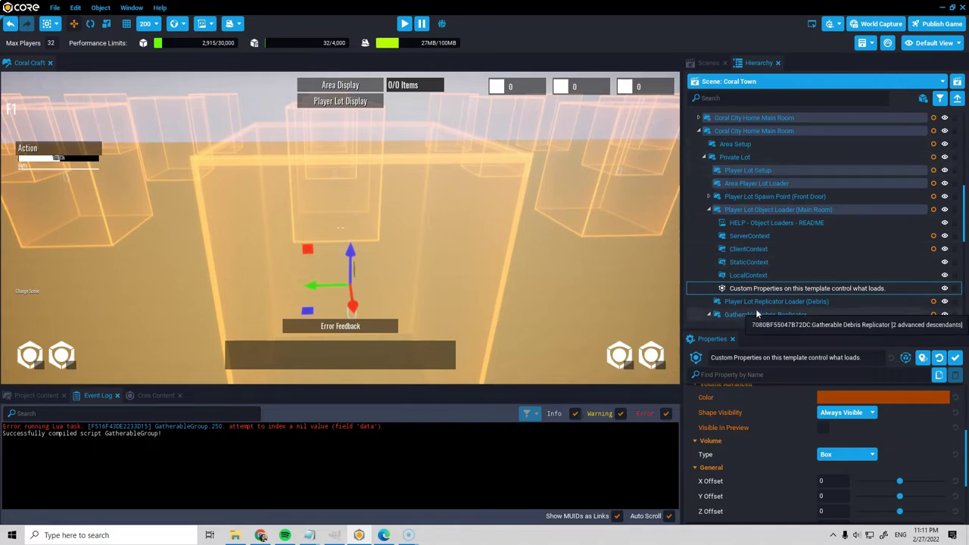
pyautogui.scroll(-2, 803, 296)
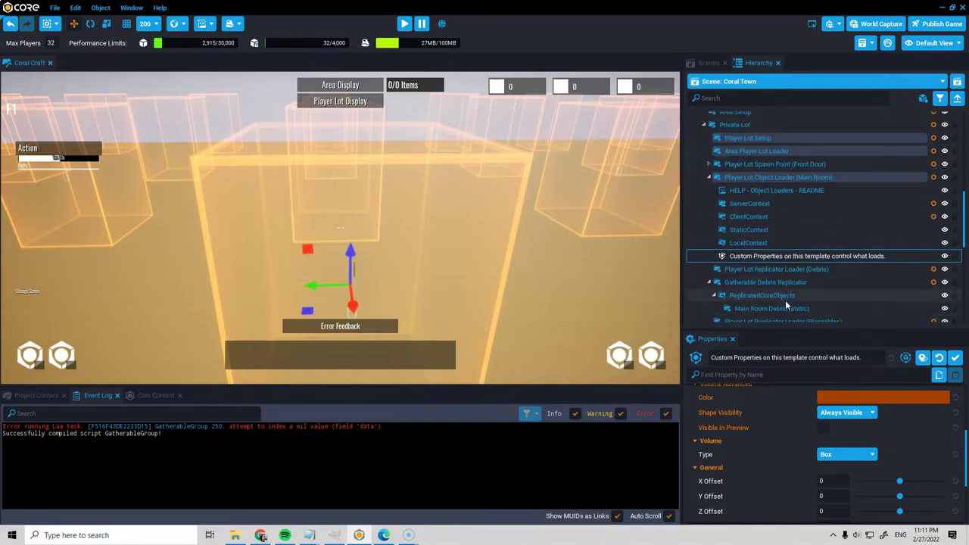
pyautogui.click(785, 300)
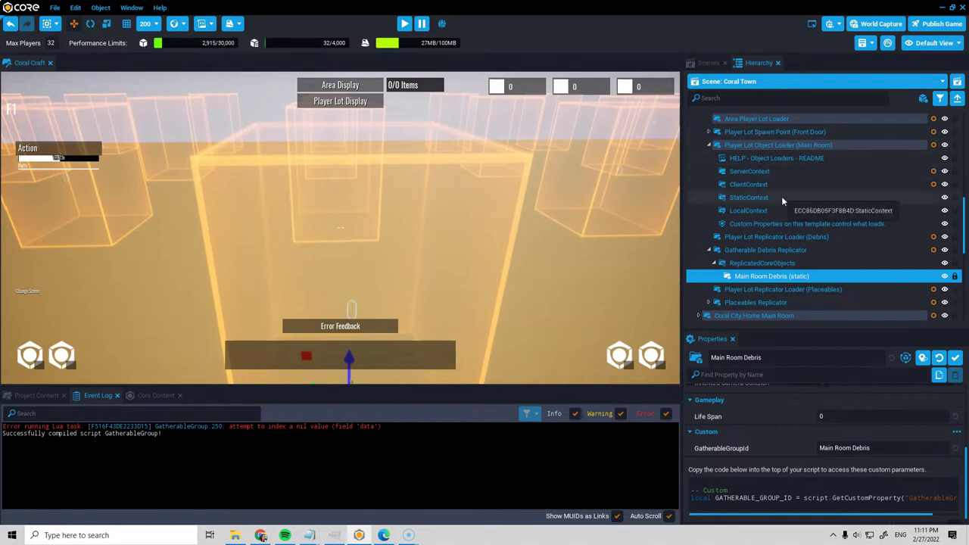
# Open the Gatherable Groups - Coral data table from the GatherableGroups script in the Global Database
pyautogui.scroll(3, 798, 223)
pyautogui.scroll(10, 799, 215)
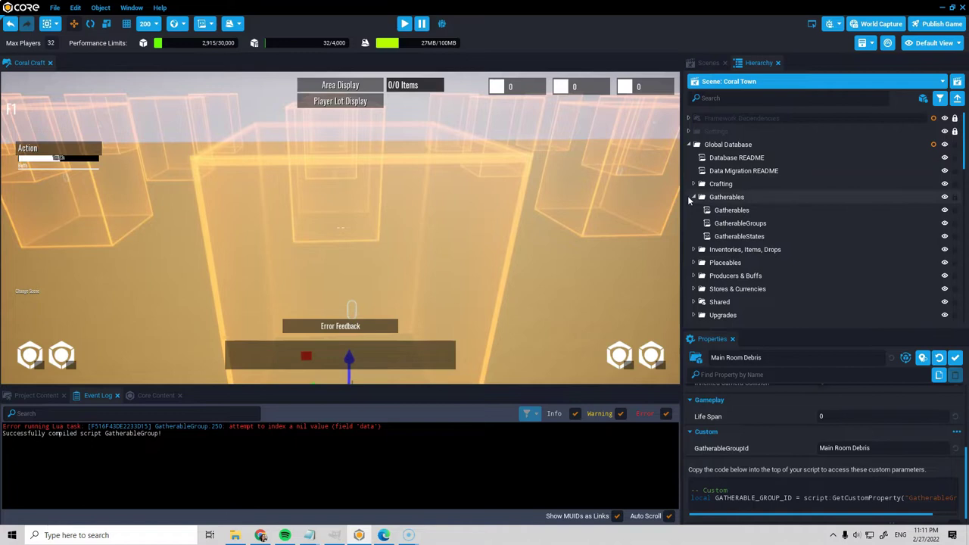
pyautogui.click(739, 223)
pyautogui.click(877, 427)
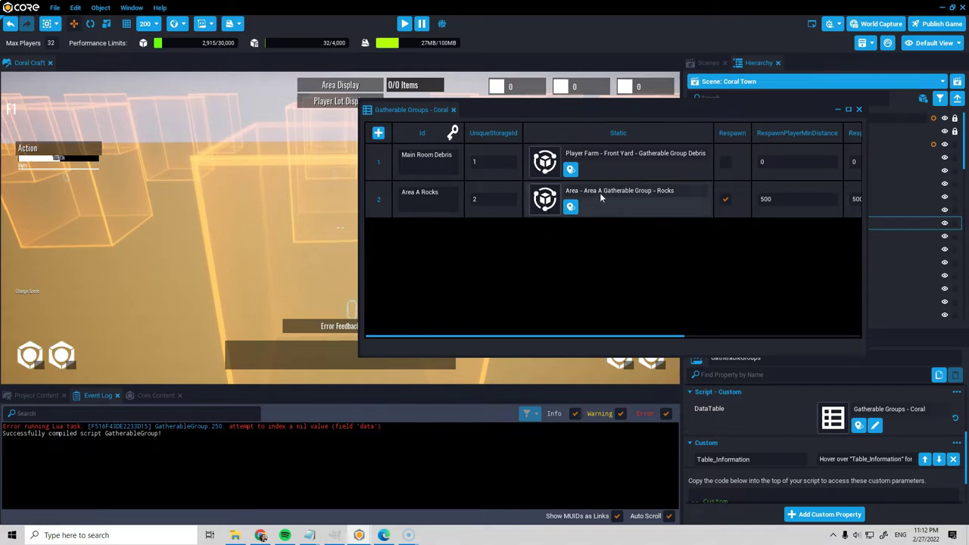
# Set the Static template of the Main Room Debris row to Area - Area A Gatherable Group - Rocks, and save everything
pyautogui.click(36, 395)
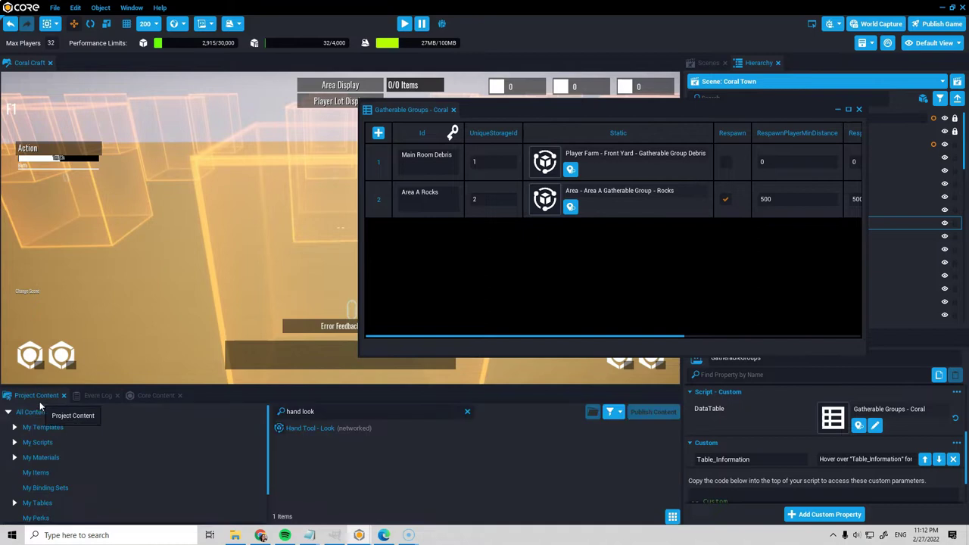
pyautogui.click(335, 411)
pyautogui.write('hand look')
pyautogui.hotkey('ctrl', 'a')
pyautogui.write('a')
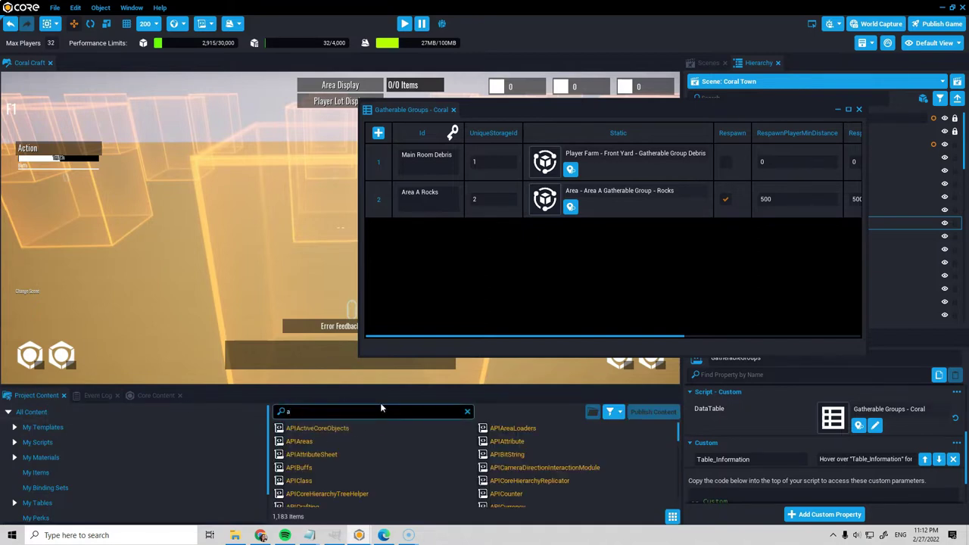
pyautogui.write('rea a')
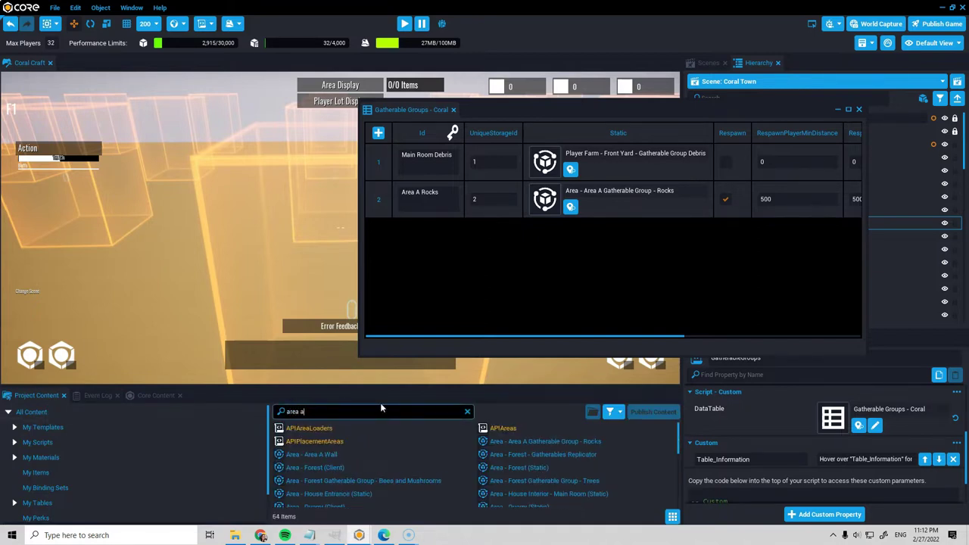
pyautogui.write(' gather')
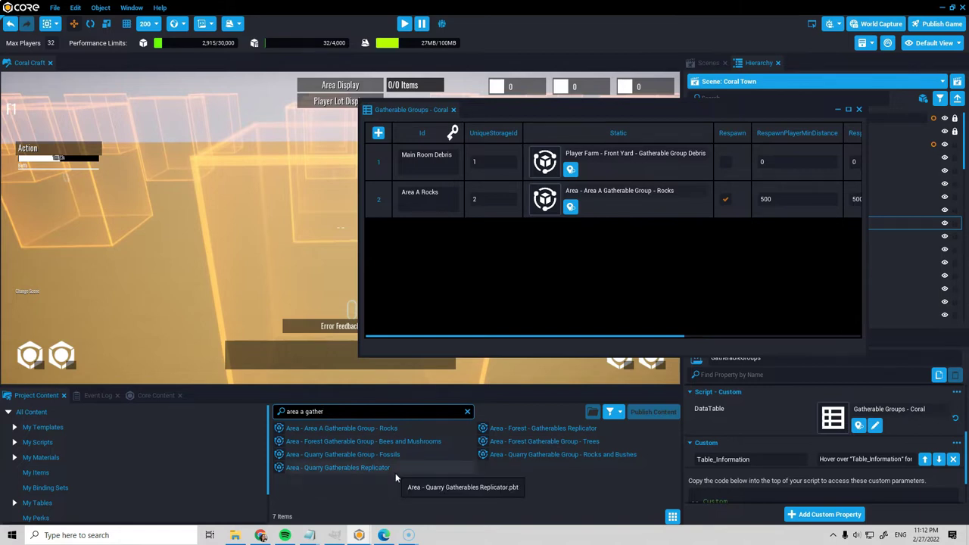
pyautogui.moveTo(370, 431); pyautogui.dragTo(564, 161)
pyautogui.click(54, 10)
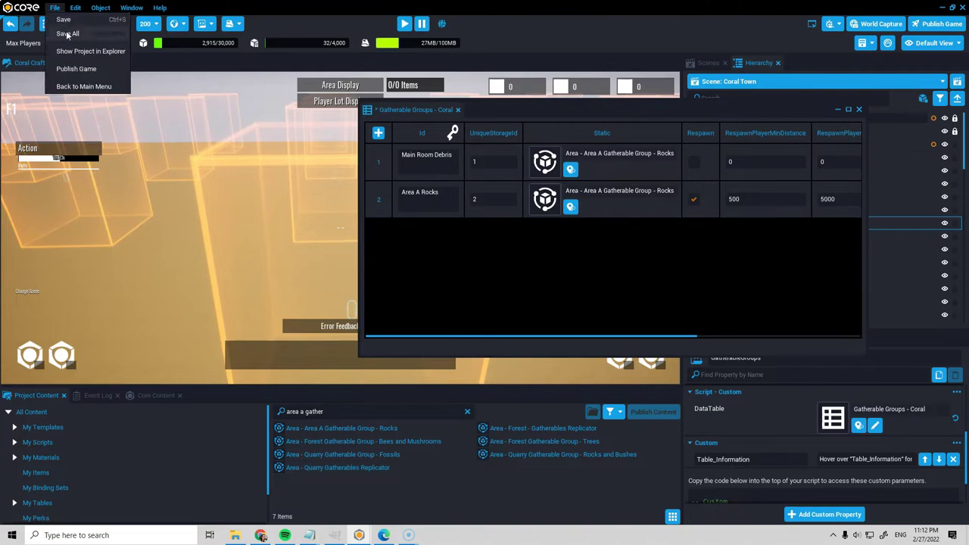
pyautogui.click(67, 33)
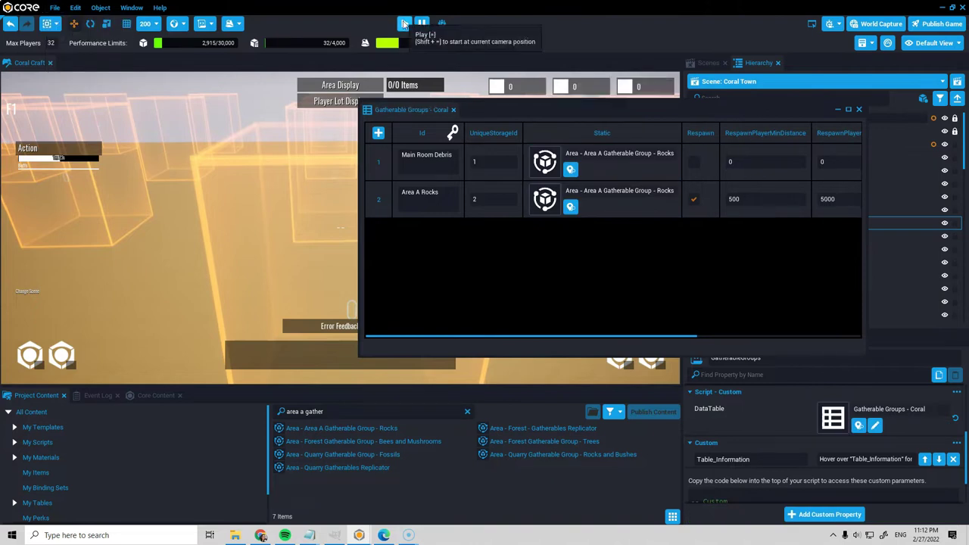
# Preview the game, break a rock in the main room with the first hotbar tool, and stop the preview
pyautogui.press('=')
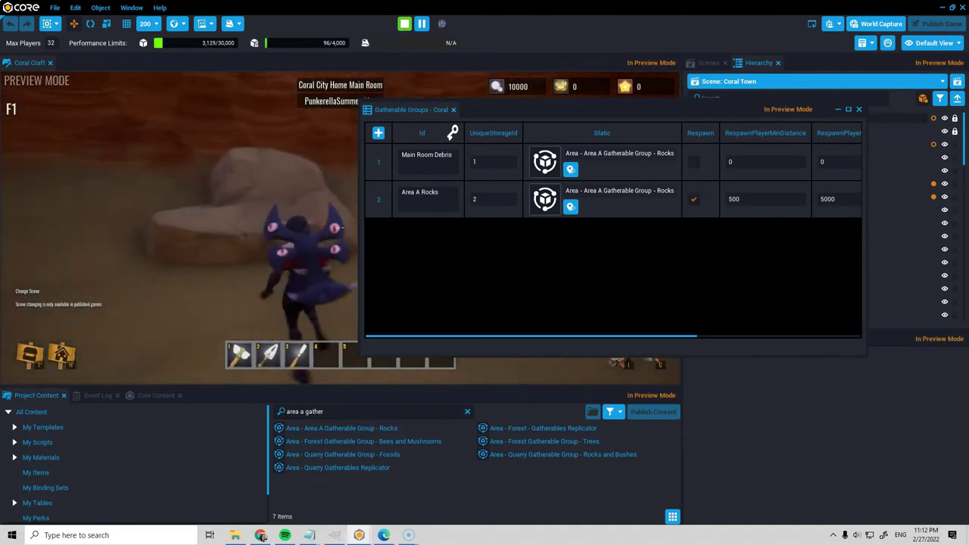
pyautogui.press('1')
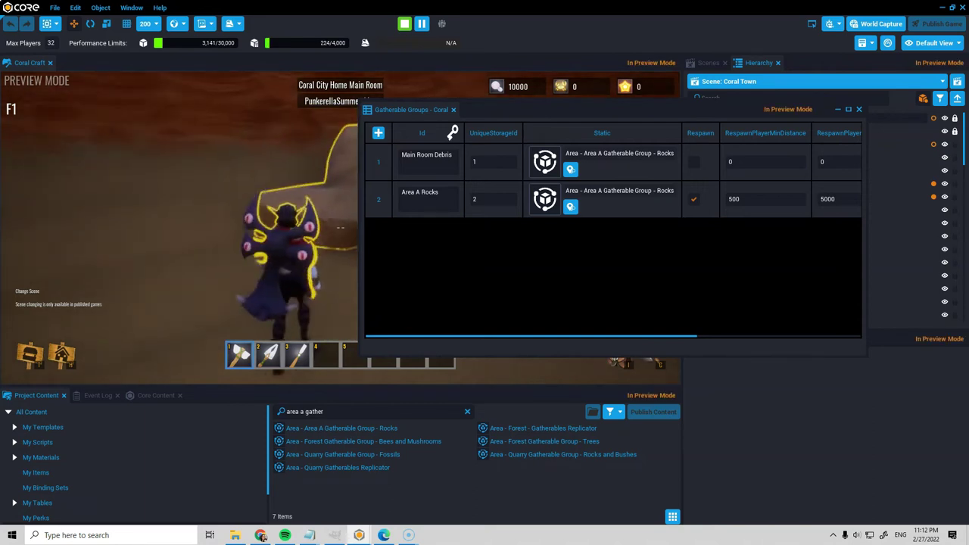
pyautogui.click(341, 227)
pyautogui.click(340, 227)
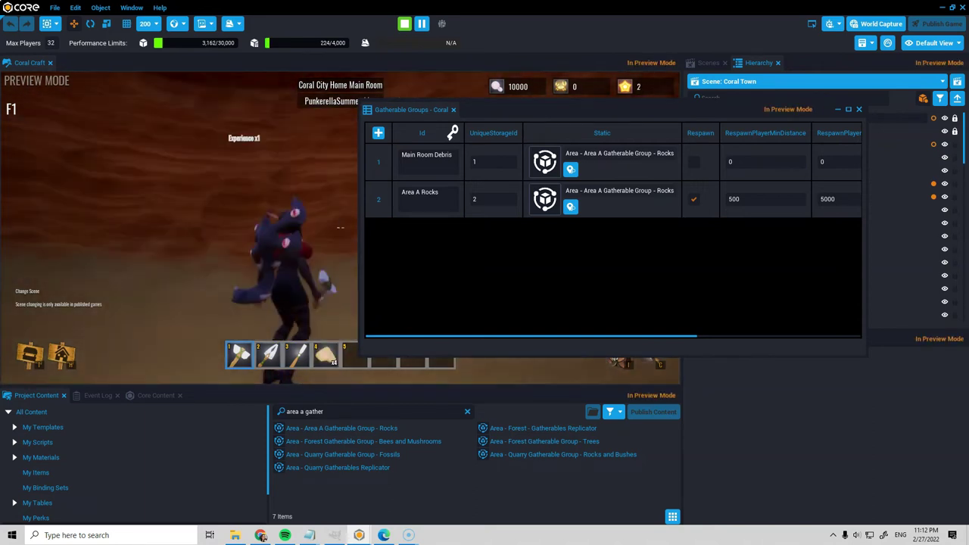
pyautogui.press('=')
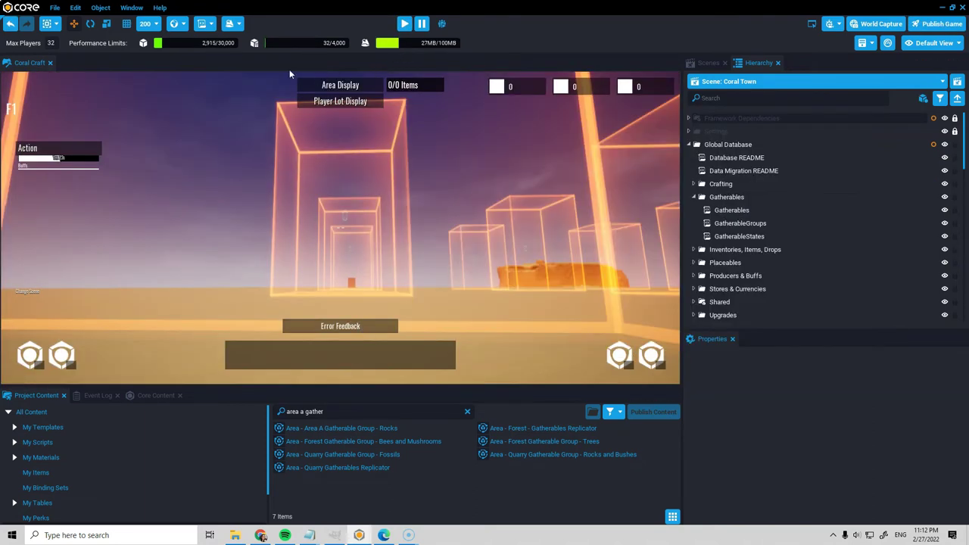
# Save the Coral Town scene and switch to the Art Setup scene
pyautogui.click(55, 9)
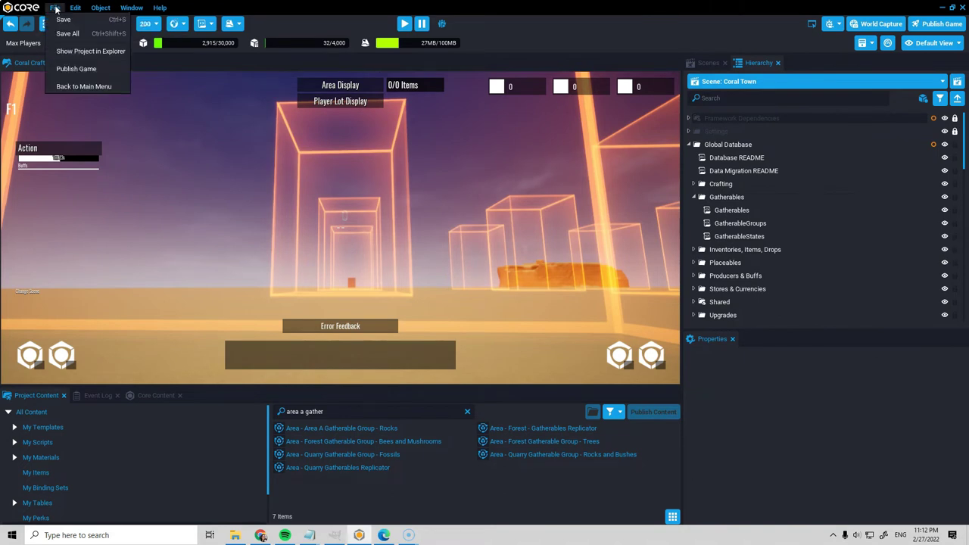
pyautogui.click(65, 19)
pyautogui.moveTo(428, 242); pyautogui.dragTo(576, 268, button='right')
pyautogui.press('w')
pyautogui.click(741, 85)
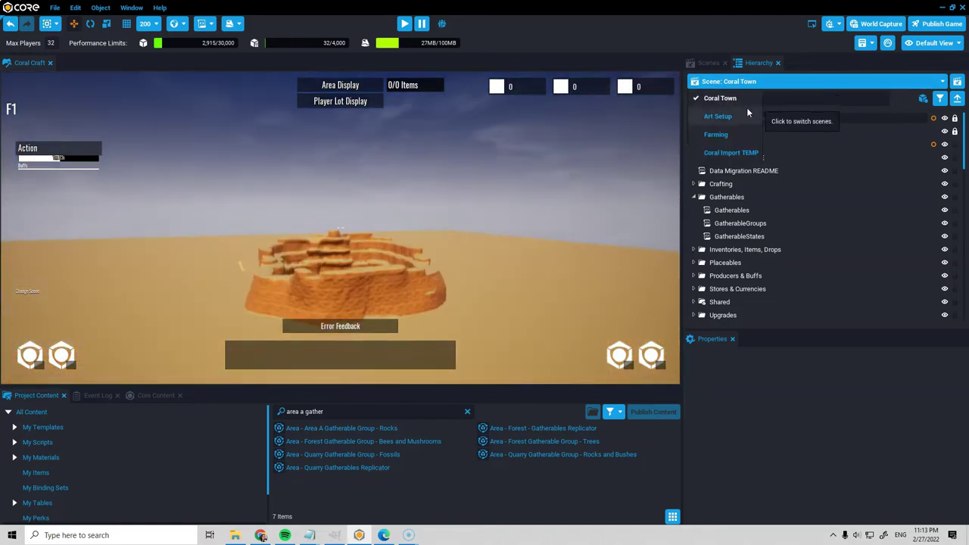
pyautogui.click(718, 117)
pyautogui.click(411, 281)
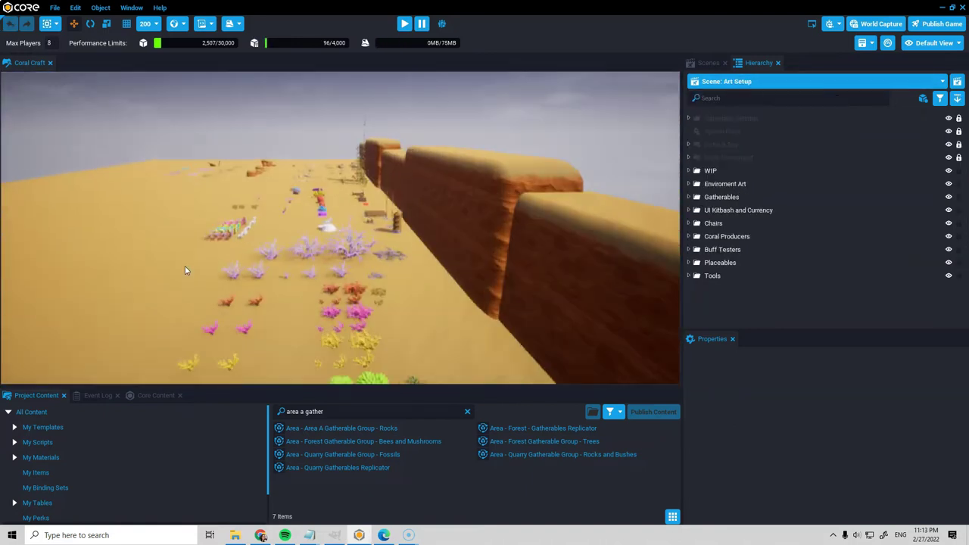
# Examine the coral models in the Art Setup scene, from the spike and branch corals to the white coral piece and the pillar corals
pyautogui.moveTo(385, 297); pyautogui.dragTo(250, 368, button='right')
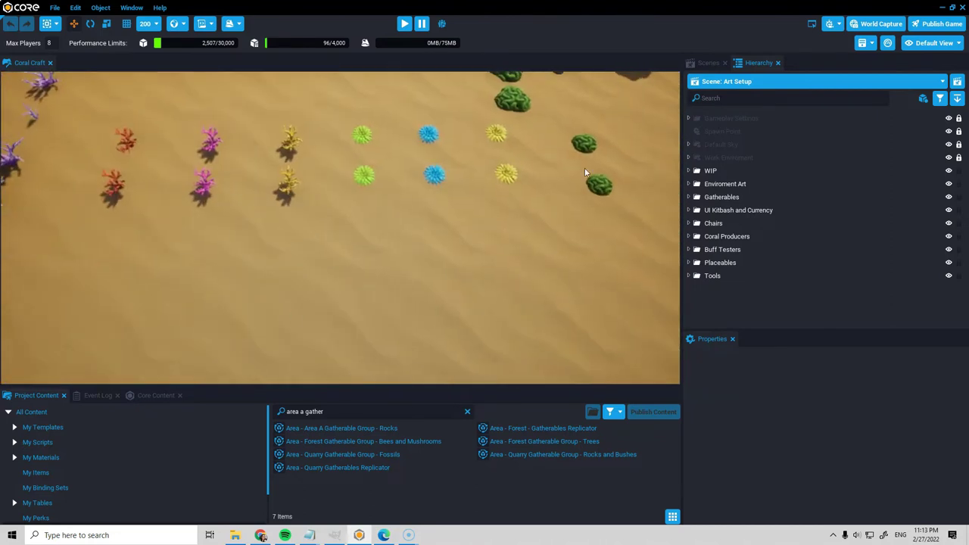
pyautogui.click(518, 140)
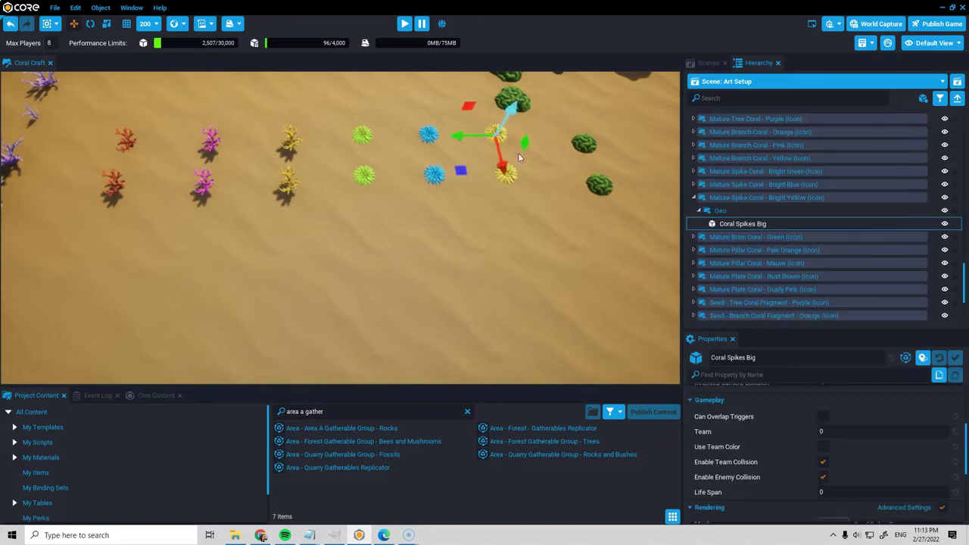
pyautogui.click(695, 198)
pyautogui.moveTo(337, 242); pyautogui.dragTo(384, 356, button='right')
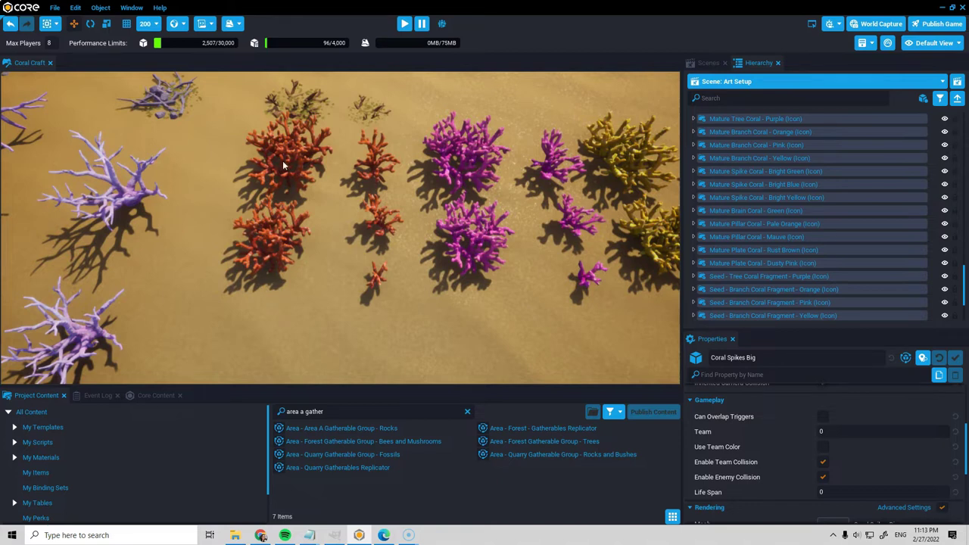
pyautogui.moveTo(266, 256); pyautogui.dragTo(246, 174, button='right')
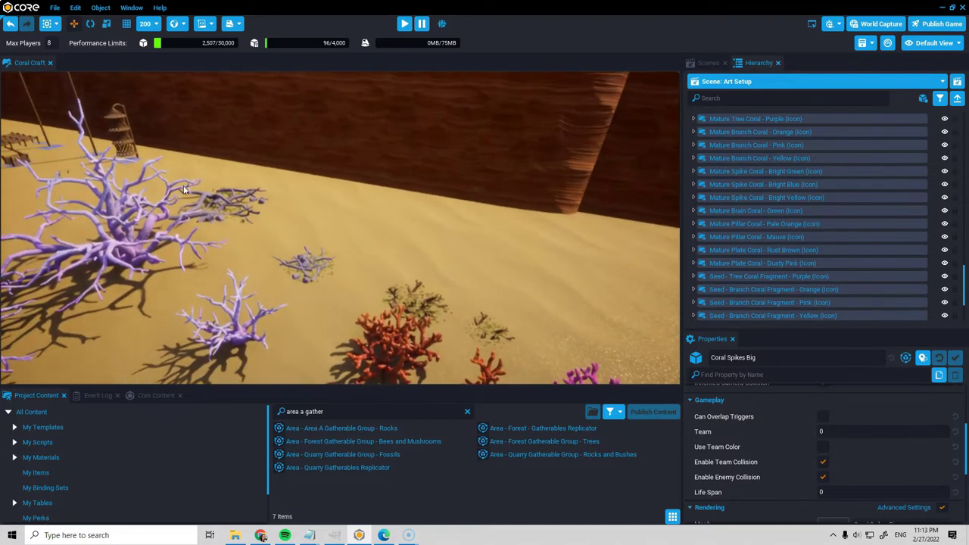
pyautogui.press('w')
pyautogui.moveTo(363, 189); pyautogui.dragTo(283, 204, button='right')
pyautogui.press('w')
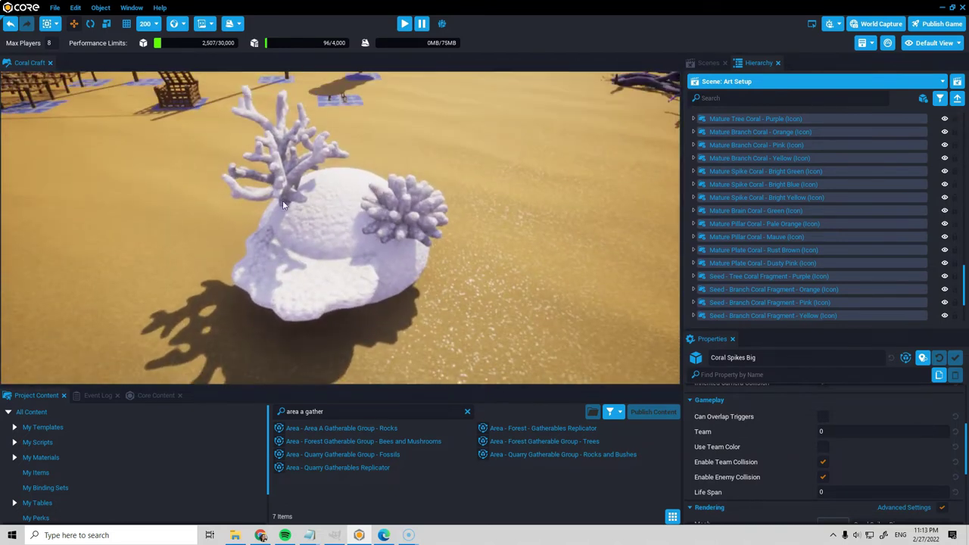
pyautogui.moveTo(457, 290); pyautogui.dragTo(446, 333, button='right')
pyautogui.press('s')
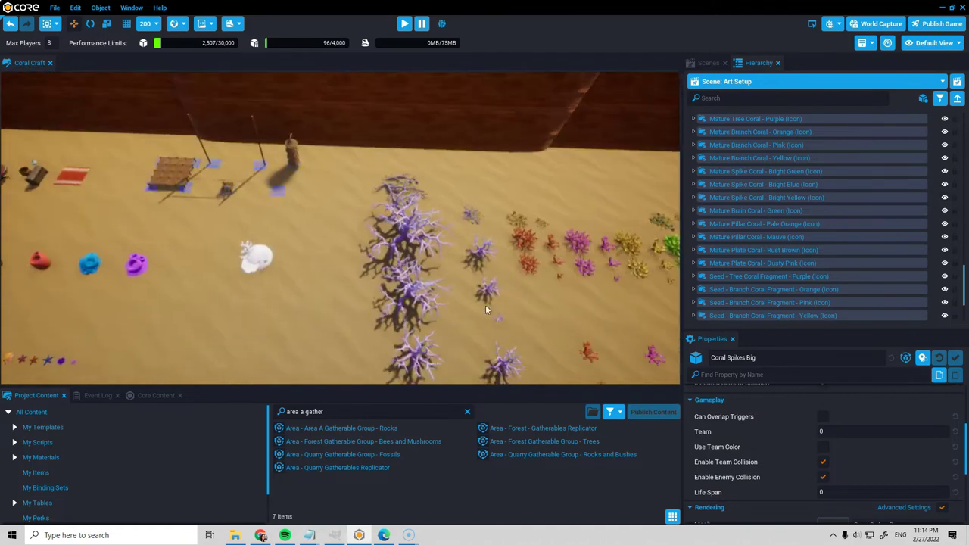
pyautogui.moveTo(275, 278); pyautogui.dragTo(318, 264, button='right')
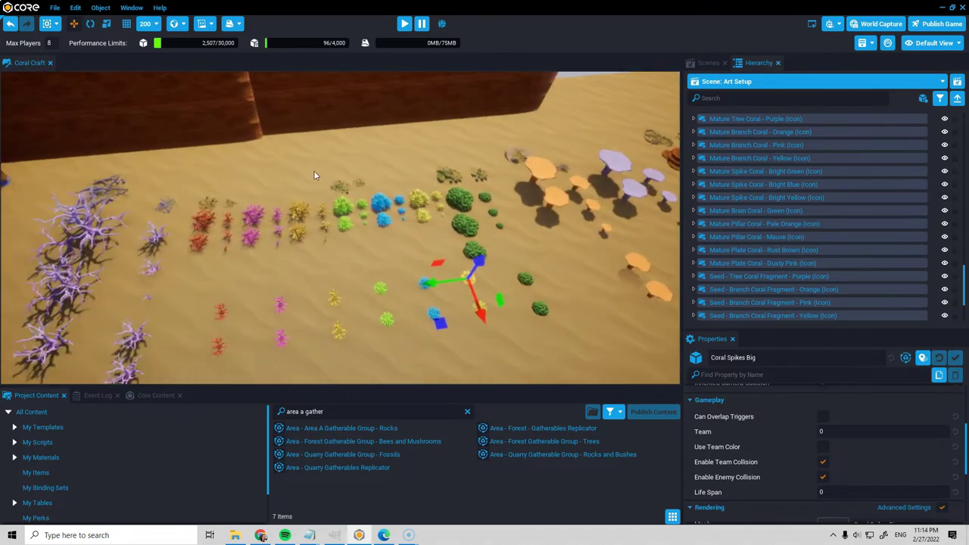
pyautogui.press('d')
pyautogui.moveTo(333, 216); pyautogui.dragTo(426, 196, button='right')
pyautogui.press('a')
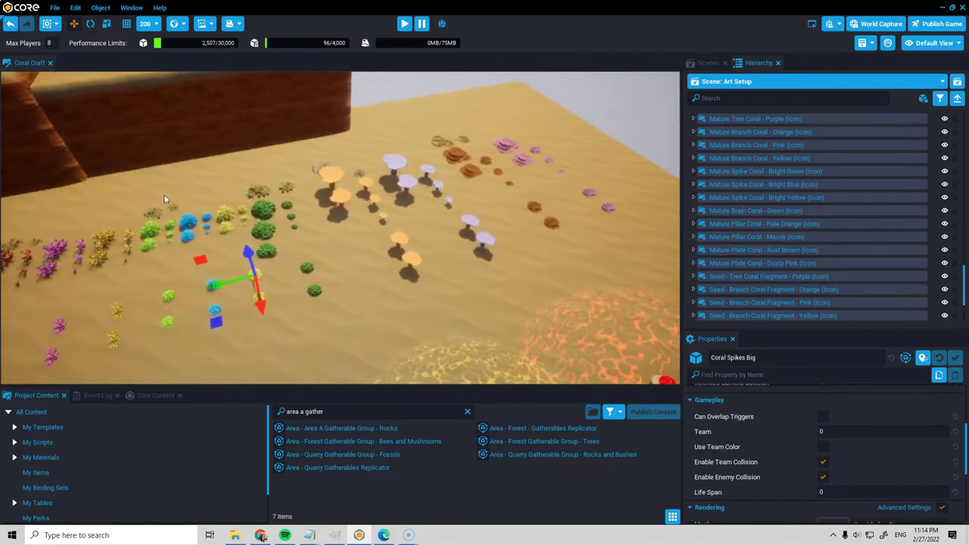
# Examine the coral furniture, the small coral fragments and the overall layout of the art assets
pyautogui.moveTo(594, 235); pyautogui.dragTo(339, 257, button='right')
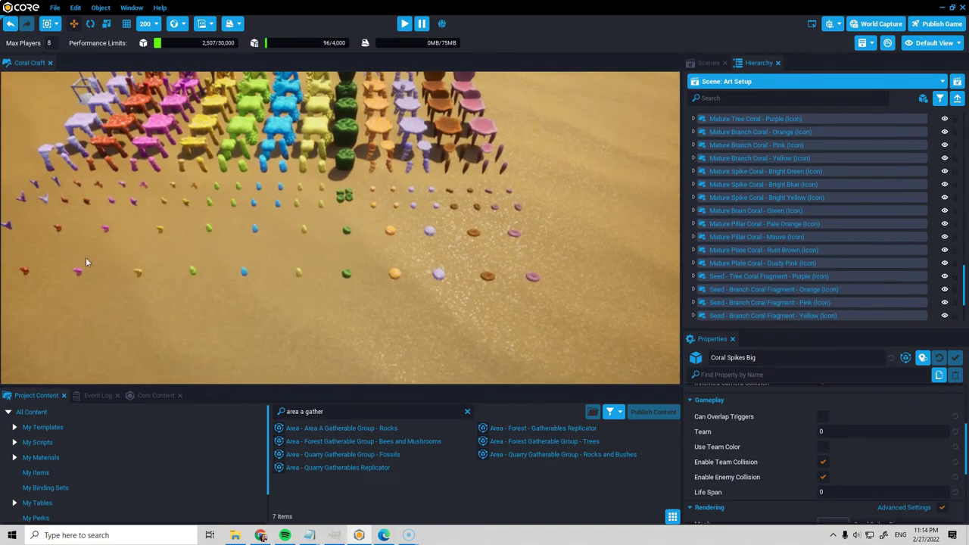
pyautogui.moveTo(234, 304); pyautogui.dragTo(384, 229, button='right')
pyautogui.scroll(-5, 382, 231)
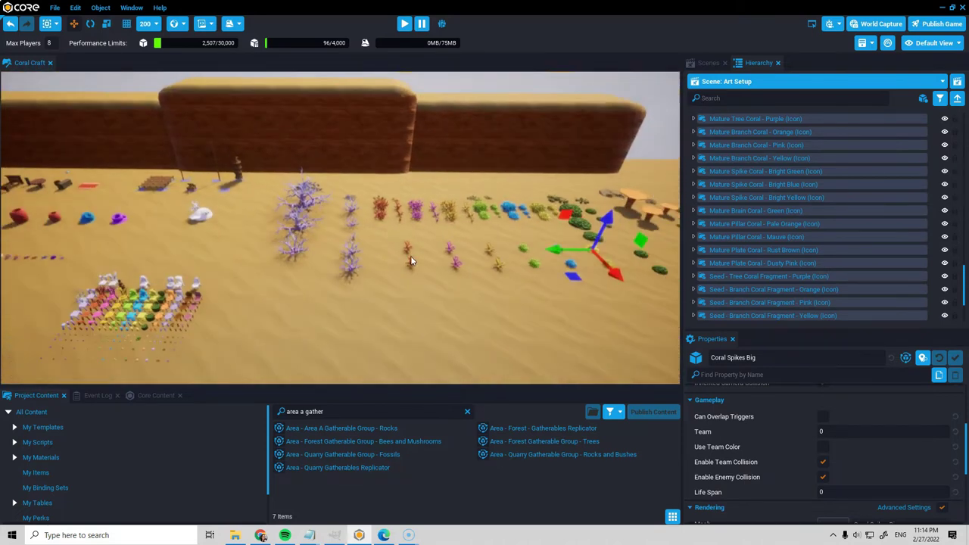
pyautogui.press('s')
pyautogui.moveTo(335, 254); pyautogui.dragTo(347, 269, button='right')
pyautogui.press('a')
pyautogui.press('a')
pyautogui.scroll(5, 854, 254)
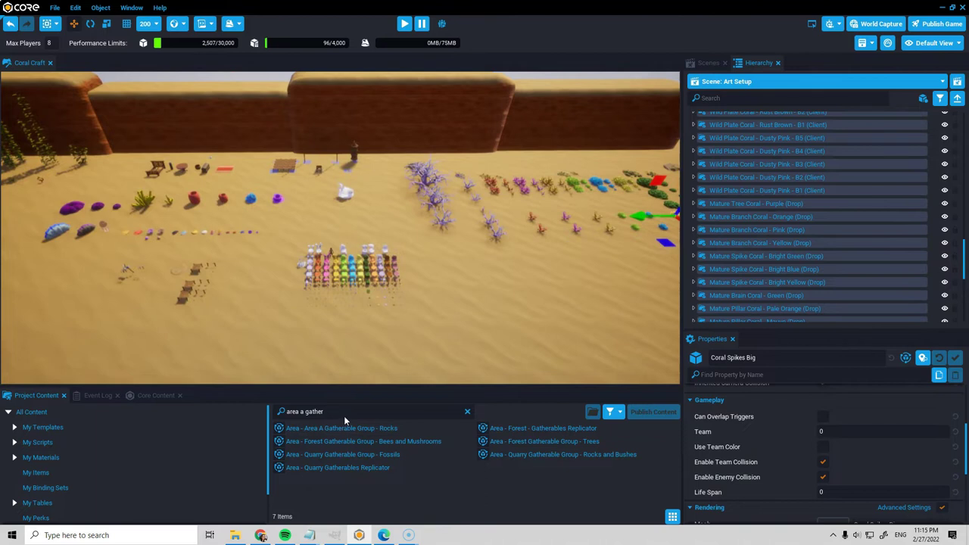
# Search the project content for "item coral", open the Items - Coral data table and enlarge its window
pyautogui.moveTo(353, 410); pyautogui.dragTo(198, 414)
pyautogui.write('item coral')
pyautogui.doubleClick(305, 428)
pyautogui.scroll(-5, 476, 214)
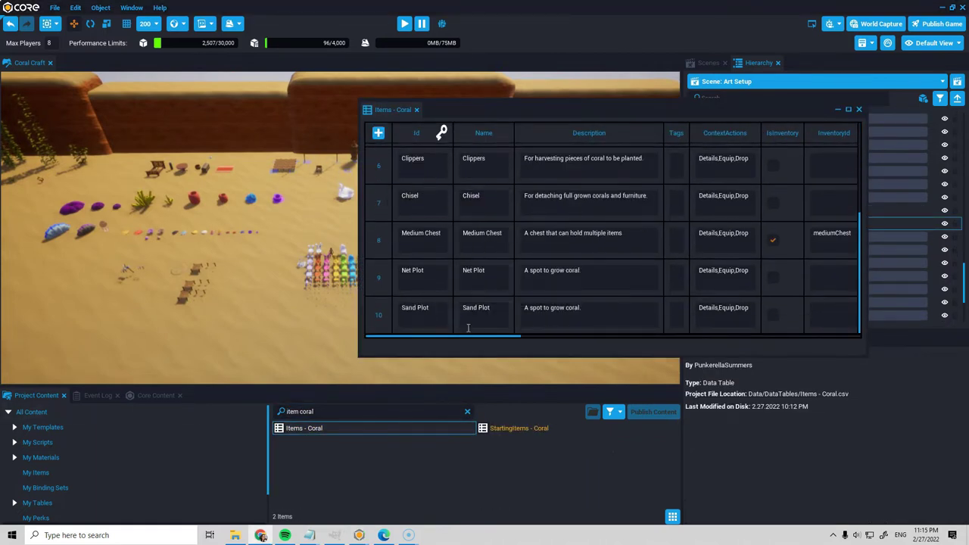
pyautogui.moveTo(478, 114); pyautogui.dragTo(337, 85)
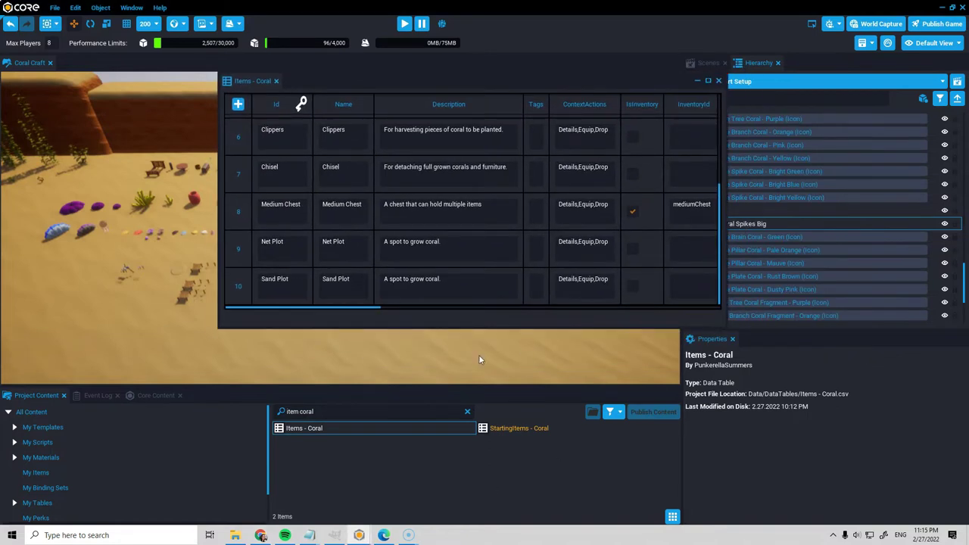
pyautogui.moveTo(460, 327); pyautogui.dragTo(458, 437)
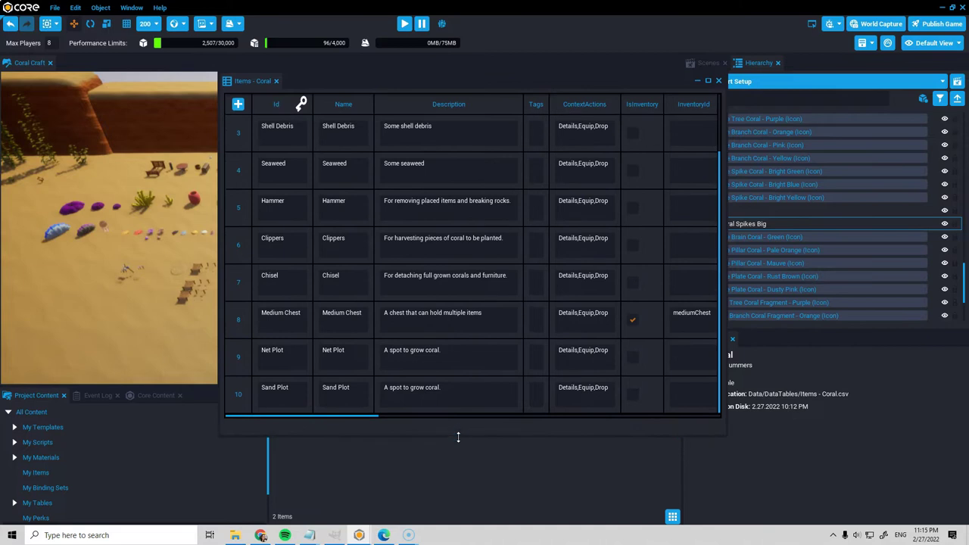
# Insert several blank rows below the Sand Plot row of the Items - Coral table
pyautogui.rightClick(240, 399)
pyautogui.click(268, 421)
pyautogui.rightClick(240, 399)
pyautogui.click(269, 421)
pyautogui.scroll(-3, 290, 374)
pyautogui.rightClick(240, 313)
pyautogui.click(269, 323)
pyautogui.click(289, 336)
pyautogui.scroll(-3, 379, 353)
pyautogui.scroll(1, 378, 353)
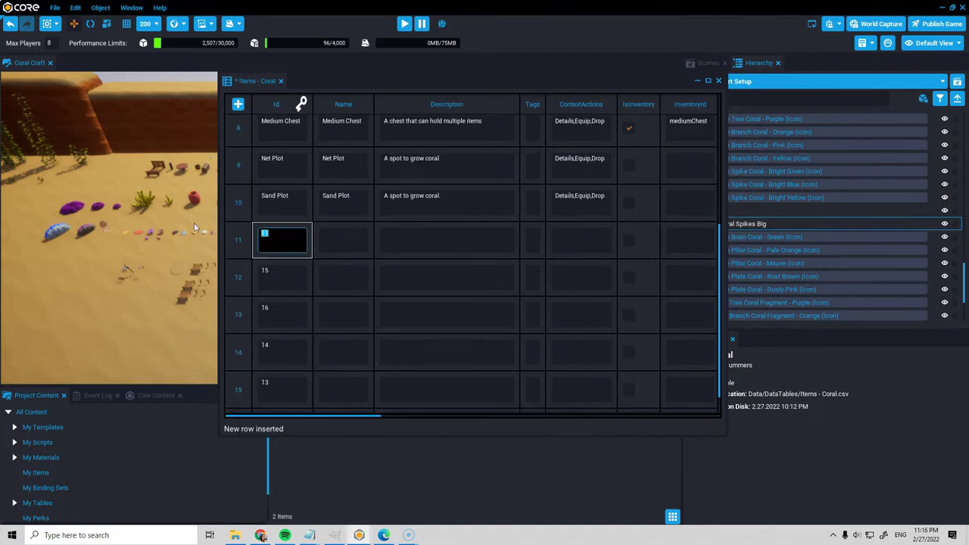
# Enter the new rows' Ids as Tree Coral Fragment - Purple, Branch Coral Fragment - Orange, Branch Coral Fragment - Pink and Spike Coral Fragment - Bright Green
pyautogui.moveTo(274, 236); pyautogui.dragTo(235, 235)
pyautogui.write('Tree Coral Fragment - Purple')
pyautogui.moveTo(273, 272); pyautogui.dragTo(224, 272)
pyautogui.write('Branch Coral Fragment - Orange')
pyautogui.doubleClick(267, 308)
pyautogui.write('Branch Coral Fragment - Pink')
pyautogui.doubleClick(266, 346)
pyautogui.write('Spike Coral Fragment - Bright Green')
# Fill in the Name fields of the new tree, branch and bright green spike coral fragment rows to match their Ids
pyautogui.doubleClick(302, 236)
pyautogui.doubleClick(409, 237)
pyautogui.write('Tree Coral Fragment - Purple')
pyautogui.doubleClick(427, 309)
pyautogui.hotkey('ctrl', 'v')
pyautogui.doubleClick(427, 346)
pyautogui.hotkey('ctrl', 'v')
# Enter Spike Coral Fragment - Bright Blue and Spike Coral Fragment - Bright Yellow as the Ids of the next two rows
pyautogui.scroll(-2, 296, 393)
pyautogui.doubleClick(295, 351)
pyautogui.write('Spike Coral Fragment - Bright Blue')
pyautogui.doubleClick(428, 351)
pyautogui.doubleClick(296, 388)
pyautogui.write('Spike Coral Fragment - Bright Yellow')
# Insert more blank rows below the spike coral rows and add an item called Brain Coral Fragment - Green
pyautogui.rightClick(238, 394)
pyautogui.click(256, 413)
pyautogui.rightClick(237, 357)
pyautogui.click(254, 359)
pyautogui.write('Brain Coral Fragment - Green')
pyautogui.doubleClick(425, 314)
# Add Pillar Coral Fragment - Pale Orange and Pillar Coral Fragment - Mauve as items in the next two rows, with matching names
pyautogui.doubleClick(289, 359)
pyautogui.hotkey('ctrl', 'v')
pyautogui.doubleClick(428, 352)
pyautogui.hotkey('ctrl', 'v')
pyautogui.doubleClick(296, 390)
pyautogui.write('Pillar Coral Fragment - Mauve')
pyautogui.scroll(-4, 296, 379)
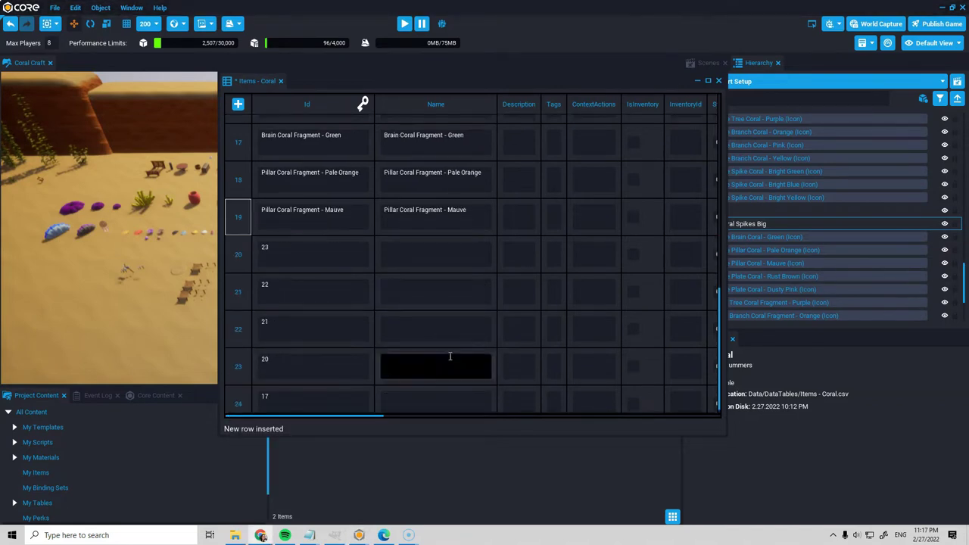
# Enter Plate Coral Fragment - Dusty Pink and Mature Tree Coral - Purple as Ids, and paste the copied text as the Ids of the following two rows
pyautogui.click(297, 287)
pyautogui.doubleClick(297, 288)
pyautogui.write('Plate Coral Fragment - Dusty Pink')
pyautogui.doubleClick(297, 325)
pyautogui.write('Mature Tree Coral - Purple')
pyautogui.doubleClick(312, 353)
pyautogui.hotkey('ctrl', 'v')
pyautogui.doubleClick(310, 390)
pyautogui.hotkey('ctrl', 'v')
pyautogui.press('Return')
# Insert another blank row and add Mature Branch Coral - Yellow as an item with a matching name
pyautogui.rightClick(239, 394)
pyautogui.click(311, 320)
pyautogui.write('Mature Branch Coral - Yellow')
pyautogui.click(431, 322)
pyautogui.write('Mature Branch Coral - Yellow')
# Add Mature Spike Coral - Bright Green and Bright Blue, Mature Pillar Coral - Mauve and Mature Plate Coral - Rust Brown with matching Ids and Names
pyautogui.click(311, 358)
pyautogui.write('Mature Spike Coral - Bright Green')
pyautogui.click(419, 360)
pyautogui.write('Mature Spike Coral - Bright Green Mature Spike Coral - Bright Blue\tMature Spike Coral - Bright Blue Mature Spike Coral - Bright Yellow\tMature Spike Coral - Bright Yellow Mature Brain Coral - Green\tMature Brain Coral - Green Mature Pillar Coral - Pale Orange\tMature Pillar Coral - Pale Orange')
pyautogui.press('Return')
pyautogui.write('Mature Pillar Coral - Mauve\tMature Pillar Coral - Mauve Mature Plate Coral - Rust Brown\tMature Plate Coral - Rust Brown')
pyautogui.press('Return')
# Write "Tiny fragement that can be grown into a larger coral." as the first coral fragment's description and copy it
pyautogui.scroll(3, 590, 317)
pyautogui.scroll(5, 591, 317)
pyautogui.click(550, 250)
pyautogui.write('Tiny fragement that can be grown into a larger coral.')
pyautogui.hotkey('ctrl', 'a')
pyautogui.hotkey('ctrl', 'c')
# Paste the tiny fragment description into the Description cells of the remaining coral fragment rows
pyautogui.click(572, 274)
pyautogui.hotkey('ctrl', 'v')
pyautogui.click(572, 310)
pyautogui.hotkey('ctrl', 'v')
pyautogui.press('Down')
pyautogui.hotkey('ctrl', 'v')
pyautogui.press('Down')
pyautogui.hotkey('ctrl', 'v')
pyautogui.press('Down')
pyautogui.hotkey('ctrl', 'v')
pyautogui.scroll(-4, 560, 363)
pyautogui.press('Down')
pyautogui.hotkey('ctrl', 'v')
# Write "Medium sized coral that can be planted in the wild." as the first mature coral's description and copy it
pyautogui.press('Down')
pyautogui.write('Medium sized coral that can be planted in the wild.')
pyautogui.hotkey('ctrl', 'a')
pyautogui.hotkey('ctrl', 'c')
# Paste the medium sized coral description into the Description cells of the remaining mature coral rows
pyautogui.press('Down')
pyautogui.hotkey('ctrl', 'v')
pyautogui.press('Down')
pyautogui.hotkey('ctrl', 'v')
pyautogui.press('Down')
pyautogui.hotkey('ctrl', 'v')
pyautogui.press('Down')
pyautogui.hotkey('ctrl', 'v')
pyautogui.press('Down')
pyautogui.hotkey('ctrl', 'v')
pyautogui.scroll(-3, 546, 373)
pyautogui.click(547, 354)
pyautogui.hotkey('ctrl', 'v')
pyautogui.hotkey('ctrl', 'v')
pyautogui.hotkey('ctrl', 'v')
pyautogui.hotkey('ctrl', 'v')
pyautogui.hotkey('ctrl', 'v')
pyautogui.hotkey('ctrl', 'v')
pyautogui.scroll(-4, 547, 386)
# Copy the ContextActions value Details,Equip,Drop and paste it into the fragment rows down to Brain Coral Fragment - Green
pyautogui.scroll(15, 547, 396)
pyautogui.moveTo(348, 415); pyautogui.dragTo(400, 415)
pyautogui.click(519, 163)
pyautogui.hotkey('ctrl', 'a')
pyautogui.hotkey('ctrl', 'c')
pyautogui.hotkey('ctrl', 'v')
pyautogui.hotkey('ctrl', 'v')
pyautogui.hotkey('ctrl', 'v')
pyautogui.hotkey('ctrl', 'v')
pyautogui.hotkey('ctrl', 'v')
pyautogui.hotkey('ctrl', 'v')
pyautogui.hotkey('ctrl', 'v')
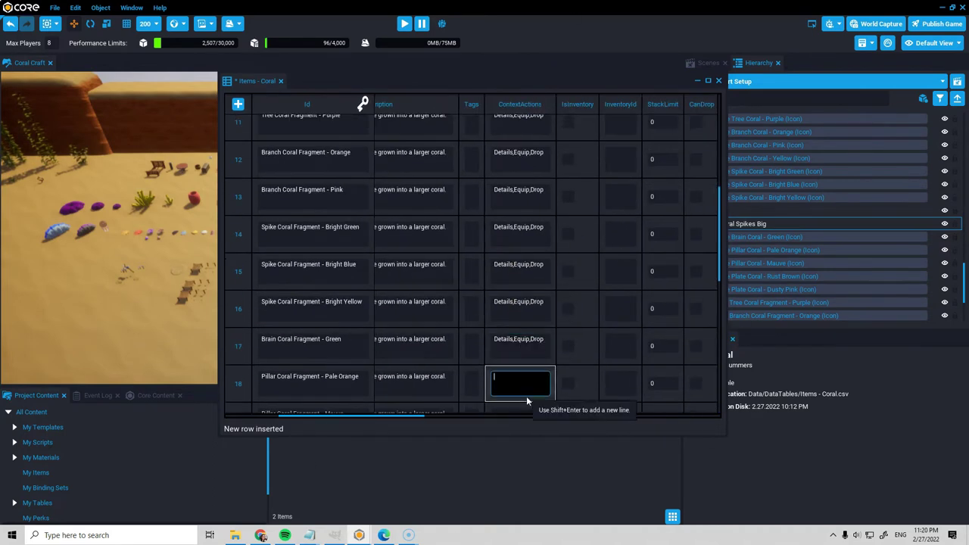
# Paste Details,Equip,Drop into the ContextActions cells from Pillar Coral Fragment - Pale Orange through the remaining mature coral rows
pyautogui.click(523, 386)
pyautogui.hotkey('ctrl', 'v')
pyautogui.hotkey('ctrl', 'v')
pyautogui.hotkey('ctrl', 'v')
pyautogui.hotkey('ctrl', 'v')
pyautogui.hotkey('ctrl', 'v')
pyautogui.hotkey('ctrl', 'v')
pyautogui.scroll(-5, 523, 386)
pyautogui.click(525, 370)
pyautogui.hotkey('ctrl', 'v')
pyautogui.hotkey('ctrl', 'v')
pyautogui.hotkey('ctrl', 'v')
pyautogui.hotkey('ctrl', 'v')
pyautogui.hotkey('ctrl', 'v')
pyautogui.hotkey('ctrl', 'v')
pyautogui.scroll(-5, 514, 379)
pyautogui.hotkey('ctrl', 'v')
pyautogui.hotkey('ctrl', 'v')
pyautogui.hotkey('ctrl', 'v')
pyautogui.hotkey('ctrl', 'v')
# Tick the option checkboxes for the new coral rows down the table
pyautogui.scroll(12, 598, 275)
pyautogui.click(444, 170)
pyautogui.click(443, 208)
pyautogui.click(444, 246)
pyautogui.click(445, 283)
pyautogui.moveTo(356, 416); pyautogui.dragTo(483, 416)
pyautogui.scroll(-3, 463, 356)
pyautogui.click(467, 335)
pyautogui.click(450, 297)
pyautogui.click(448, 336)
pyautogui.click(449, 372)
pyautogui.scroll(-3, 451, 364)
pyautogui.click(454, 393)
# Move the table clear of the project content and assign the purple tree coral fragment's drop template and icon asset to its row
pyautogui.scroll(13, 457, 305)
pyautogui.moveTo(578, 85); pyautogui.dragTo(514, 30)
pyautogui.moveTo(326, 412); pyautogui.dragTo(208, 406)
pyautogui.write('fragment purple')
pyautogui.moveTo(313, 429); pyautogui.dragTo(321, 149)
pyautogui.moveTo(530, 428); pyautogui.dragTo(534, 148)
# Find the orange branch coral fragment templates and assign them as the DropTemplate and IconAsset of Branch Coral Fragment - Orange
pyautogui.doubleClick(317, 411)
pyautogui.write('orange branch')
pyautogui.moveTo(363, 428); pyautogui.dragTo(321, 186)
pyautogui.moveTo(545, 428); pyautogui.dragTo(536, 186)
pyautogui.moveTo(391, 361); pyautogui.dragTo(382, 361)
# Assign the pink branch coral fragment's drop and icon templates to the Branch Coral Fragment - Pink row
pyautogui.moveTo(366, 412); pyautogui.dragTo(202, 401)
pyautogui.write('branch fragment pink')
pyautogui.moveTo(348, 428); pyautogui.dragTo(349, 224)
pyautogui.moveTo(545, 429); pyautogui.dragTo(578, 227)
# Find the bright green spike coral fragment templates and assign the drop and icon versions to the Spike Coral Fragment - Bright Green row
pyautogui.moveTo(364, 412); pyautogui.dragTo(22, 402)
pyautogui.write('spike coral bright green')
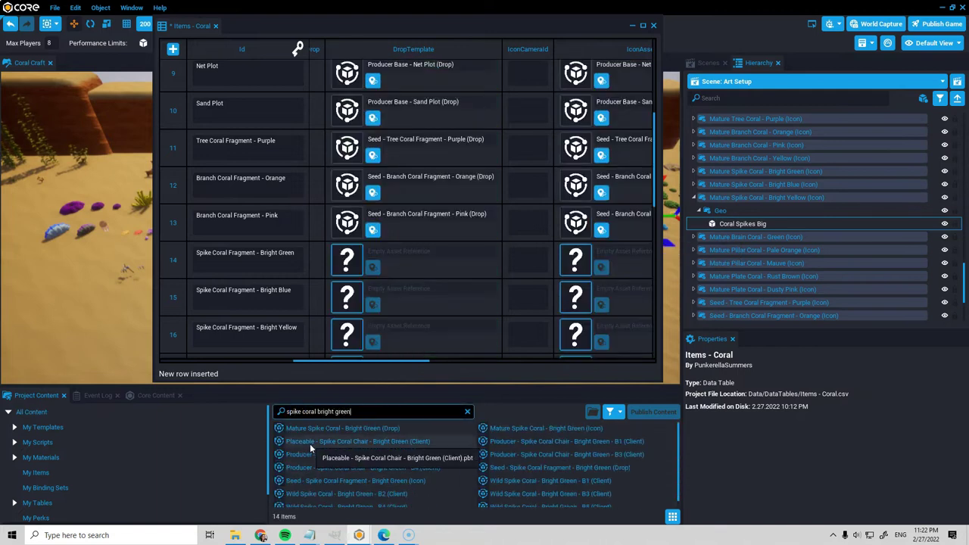
pyautogui.write(' fragment')
pyautogui.moveTo(356, 429); pyautogui.dragTo(347, 259)
pyautogui.moveTo(546, 429); pyautogui.dragTo(576, 259)
# Assign the bright blue spike coral fragment's drop and icon templates to the Spike Coral Fragment - Bright Blue row
pyautogui.scroll(-3, 455, 290)
pyautogui.moveTo(394, 412); pyautogui.dragTo(277, 412)
pyautogui.write('fragment bright blue')
pyautogui.moveTo(354, 429); pyautogui.dragTo(336, 184)
pyautogui.moveTo(546, 428); pyautogui.dragTo(574, 184)
# Assign the bright yellow spike coral fragment's drop and icon templates to the Spike Coral Fragment - Bright Yellow row
pyautogui.moveTo(363, 412); pyautogui.dragTo(22, 397)
pyautogui.write('fragment bright yellow')
pyautogui.moveTo(355, 429); pyautogui.dragTo(337, 222)
pyautogui.moveTo(545, 429); pyautogui.dragTo(573, 224)
# Find the green brain coral fragment templates and set them as the DropTemplate and IconAsset of Brain Coral Fragment - Green
pyautogui.moveTo(368, 411); pyautogui.dragTo(277, 412)
pyautogui.write('fragment green')
pyautogui.moveTo(348, 427); pyautogui.dragTo(336, 259)
pyautogui.moveTo(552, 427); pyautogui.dragTo(575, 260)
# Find the pale orange pillar coral fragment templates and assign the drop and icon versions to the Pillar Coral Fragment - Pale Orange row
pyautogui.tripleClick(318, 411)
pyautogui.write('pillar pale fragment or')
pyautogui.moveTo(348, 427); pyautogui.dragTo(394, 299)
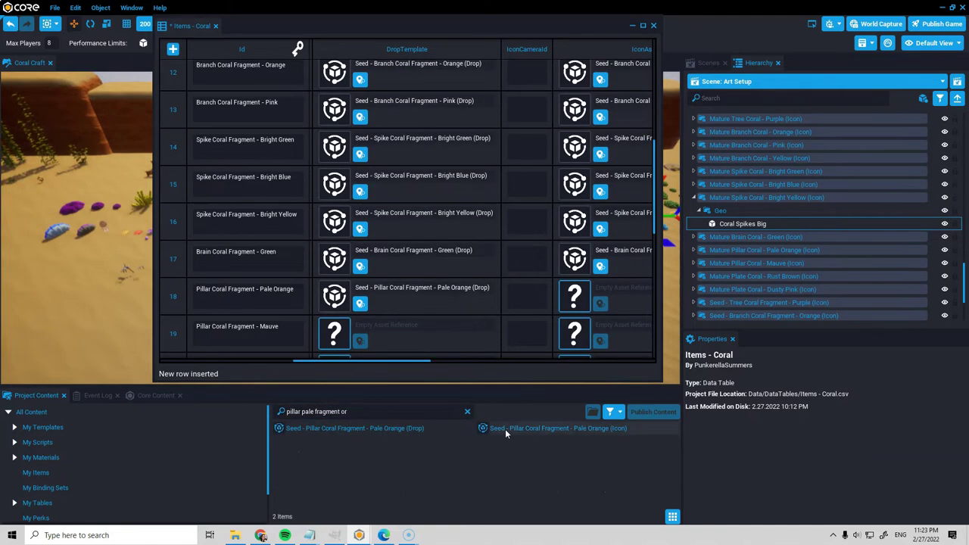
pyautogui.moveTo(549, 428); pyautogui.dragTo(574, 297)
# Find the mauve pillar coral fragment templates and set them as the DropTemplate and IconAsset of Pillar Coral Fragment - Mauve
pyautogui.scroll(-3, 560, 291)
pyautogui.click(376, 416)
pyautogui.press('BackSpace')
pyautogui.press('BackSpace')
pyautogui.press('BackSpace')
pyautogui.press('BackSpace')
pyautogui.press('BackSpace')
pyautogui.press('BackSpace')
pyautogui.press('BackSpace')
pyautogui.press('BackSpace')
pyautogui.press('BackSpace')
pyautogui.press('BackSpace')
pyautogui.press('BackSpace')
pyautogui.press('BackSpace')
pyautogui.press('BackSpace')
pyautogui.press('BackSpace')
pyautogui.press('BackSpace')
pyautogui.press('BackSpace')
pyautogui.press('BackSpace')
pyautogui.press('BackSpace')
pyautogui.press('BackSpace')
pyautogui.press('BackSpace')
pyautogui.write('mauve pillar frag')
pyautogui.moveTo(348, 428); pyautogui.dragTo(335, 205)
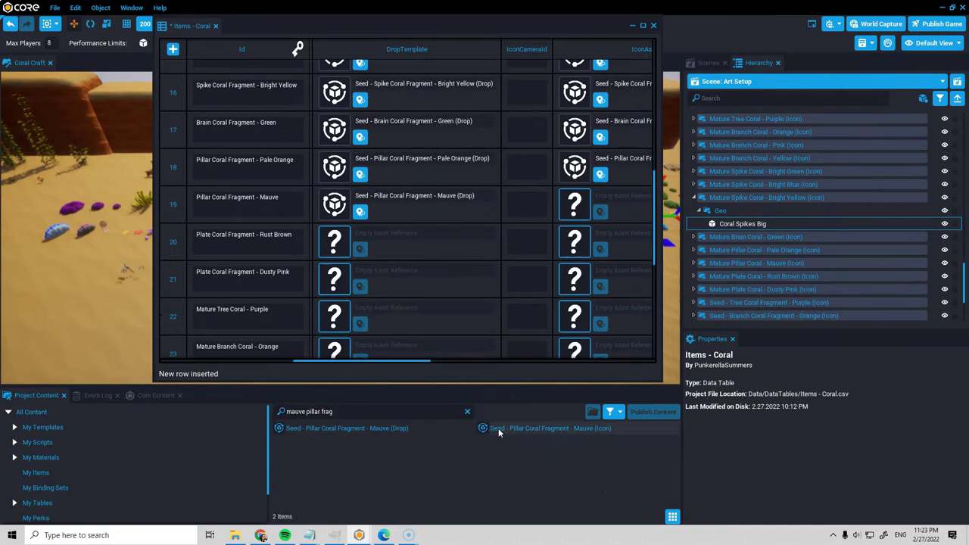
pyautogui.moveTo(545, 428); pyautogui.dragTo(574, 205)
# Find the rust brown plate coral fragment templates and assign the drop and icon versions to the Plate Coral Fragment - Rust Brown row
pyautogui.moveTo(363, 411); pyautogui.dragTo(39, 411)
pyautogui.write('plate coral rust brown fragm')
pyautogui.moveTo(348, 429); pyautogui.dragTo(336, 242)
pyautogui.moveTo(545, 428); pyautogui.dragTo(574, 242)
# Find the dusty pink plate coral fragment templates and set them as the DropTemplate and IconAsset of Plate Coral Fragment - Dusty Pink
pyautogui.moveTo(371, 412); pyautogui.dragTo(277, 412)
pyautogui.write('plate fragment pink')
pyautogui.moveTo(357, 429); pyautogui.dragTo(335, 280)
pyautogui.moveTo(547, 429); pyautogui.dragTo(575, 280)
# Assign the mature purple tree coral's drop and icon templates to the Mature Tree Coral - Purple row
pyautogui.scroll(-2, 560, 292)
pyautogui.moveTo(349, 412); pyautogui.dragTo(277, 412)
pyautogui.write('mature purple')
pyautogui.moveTo(334, 428); pyautogui.dragTo(336, 267)
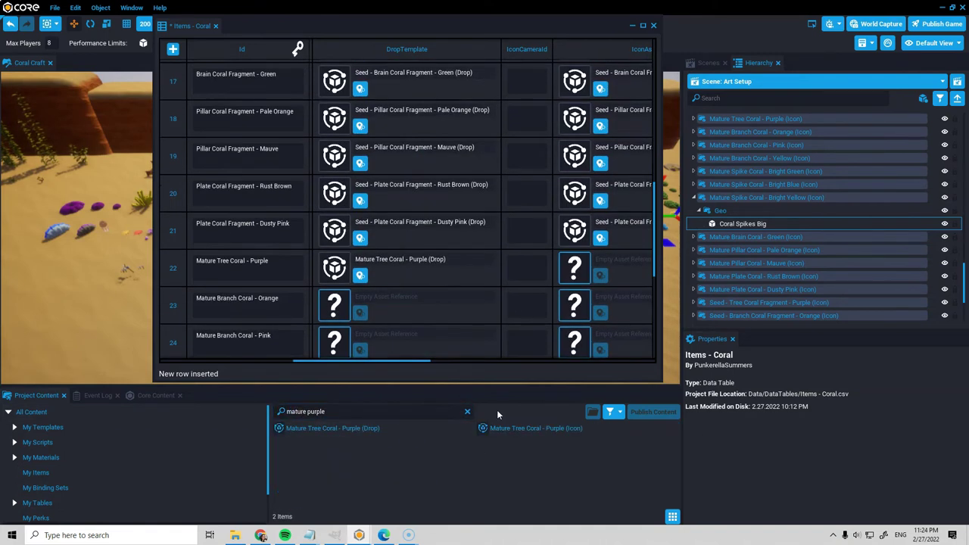
pyautogui.moveTo(535, 429); pyautogui.dragTo(574, 268)
# Find the mature orange branch coral templates and set them as the DropTemplate and IconAsset of Mature Branch Coral - Orange
pyautogui.scroll(-3, 560, 280)
pyautogui.write('orange bra')
pyautogui.moveTo(337, 411); pyautogui.dragTo(331, 144)
pyautogui.moveTo(539, 428); pyautogui.dragTo(566, 144)
# Assign the mature pink branch coral's drop and icon templates to the Mature Branch Coral - Pink row
pyautogui.press('BackSpace')
pyautogui.press('BackSpace')
pyautogui.press('BackSpace')
pyautogui.press('BackSpace')
pyautogui.press('BackSpace')
pyautogui.press('BackSpace')
pyautogui.write('pink')
pyautogui.moveTo(337, 428); pyautogui.dragTo(330, 181)
pyautogui.moveTo(539, 429); pyautogui.dragTo(566, 181)
# Find the mature yellow branch coral templates and assign the drop and icon versions to the Mature Branch Coral - Yellow row
pyautogui.moveTo(307, 412); pyautogui.dragTo(349, 394)
pyautogui.write('yellow branch')
pyautogui.moveTo(336, 429); pyautogui.dragTo(331, 219)
pyautogui.moveTo(539, 428); pyautogui.dragTo(566, 219)
# Assign the mature bright green spike coral's drop and icon templates to the Mature Spike Coral - Bright Green row
pyautogui.moveTo(349, 412); pyautogui.dragTo(189, 400)
pyautogui.write('mature spike green')
pyautogui.moveTo(336, 429); pyautogui.dragTo(328, 254)
pyautogui.moveTo(539, 429); pyautogui.dragTo(567, 256)
# Find the mature bright blue spike coral templates and set them as the DropTemplate and IconAsset of Mature Spike Coral - Bright Blue
pyautogui.scroll(-2, 567, 258)
pyautogui.write('mature bright blue')
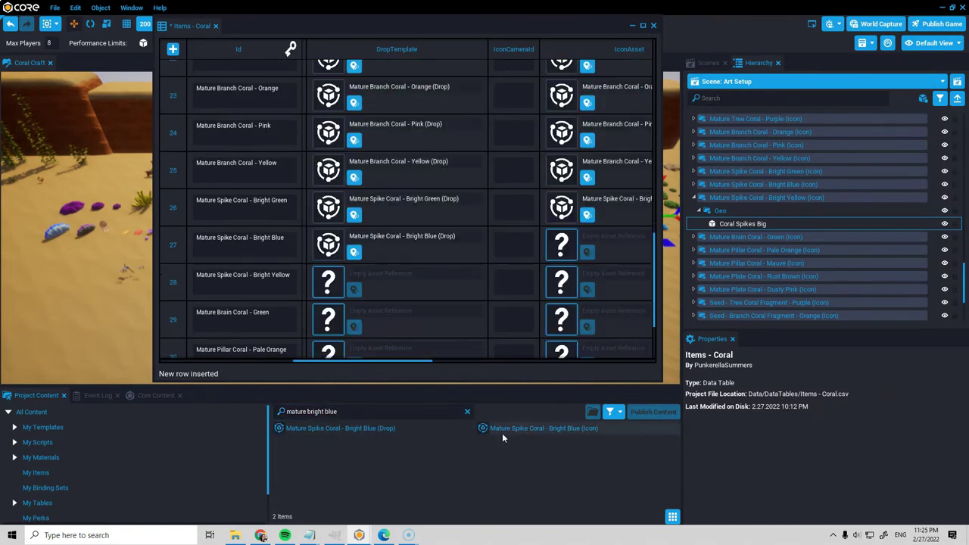
pyautogui.moveTo(504, 430); pyautogui.dragTo(564, 254)
# Assign the mature bright yellow spike coral's drop and icon templates to the Mature Spike Coral - Bright Yellow row
pyautogui.moveTo(350, 412); pyautogui.dragTo(40, 388)
pyautogui.write('mature spike coral')
pyautogui.moveTo(351, 456); pyautogui.dragTo(331, 288)
pyautogui.moveTo(539, 456); pyautogui.dragTo(564, 287)
# Find the mature brain coral templates and assign the drop and icon versions to the Mature Brain Coral - Green row
pyautogui.moveTo(349, 412); pyautogui.dragTo(24, 376)
pyautogui.write('mature brain')
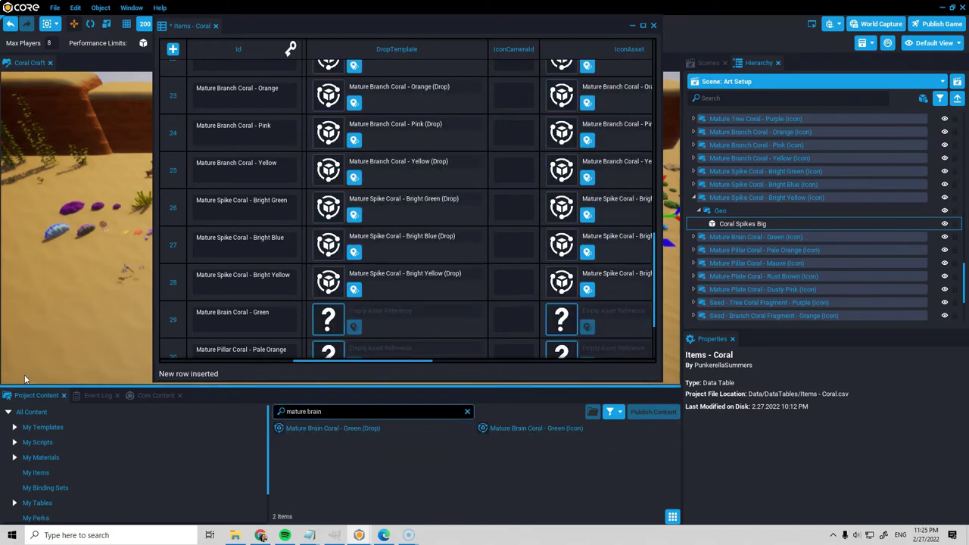
pyautogui.moveTo(337, 428); pyautogui.dragTo(331, 319)
pyautogui.moveTo(539, 428); pyautogui.dragTo(561, 320)
# Find the mature pale orange pillar coral templates and set them as the DropTemplate and IconAsset of Mature Pillar Coral - Pale Orange
pyautogui.scroll(-3, 530, 288)
pyautogui.moveTo(350, 412); pyautogui.dragTo(25, 378)
pyautogui.write('mature pale orange')
pyautogui.moveTo(337, 429); pyautogui.dragTo(335, 227)
pyautogui.moveTo(539, 428); pyautogui.dragTo(549, 227)
# Assign the mature mauve pillar coral's drop and icon templates to the Mature Pillar Coral - Mauve row
pyautogui.moveTo(350, 412); pyautogui.dragTo(26, 348)
pyautogui.write('mature mauve pillar')
pyautogui.moveTo(336, 429); pyautogui.dragTo(335, 265)
pyautogui.moveTo(539, 429); pyautogui.dragTo(559, 265)
# Find the mature brown plate coral templates and set the drop version as the DropTemplate of Mature Plate Coral - Rust Brown
pyautogui.moveTo(349, 412); pyautogui.dragTo(34, 409)
pyautogui.write('mature plate brown')
pyautogui.moveTo(336, 428); pyautogui.dragTo(334, 302)
# Find the mature pink plate coral templates and assign the drop and icon versions to the Mature Plate Coral - Dusty Pink row
pyautogui.press('BackSpace')
pyautogui.press('BackSpace')
pyautogui.write('pink')
pyautogui.moveTo(337, 429); pyautogui.dragTo(334, 339)
pyautogui.moveTo(539, 428); pyautogui.dragTo(549, 339)
# Find the Hand Tool - Look template and set it as the EquipmentTemplate of Tree Coral Fragment - Purple
pyautogui.moveTo(399, 362); pyautogui.dragTo(492, 362)
pyautogui.moveTo(654, 297); pyautogui.dragTo(656, 125)
pyautogui.click(385, 274)
pyautogui.scroll(-5, 470, 318)
pyautogui.scroll(-3, 439, 318)
pyautogui.scroll(10, 532, 205)
pyautogui.scroll(2, 531, 205)
pyautogui.moveTo(407, 362); pyautogui.dragTo(431, 361)
pyautogui.scroll(-3, 512, 193)
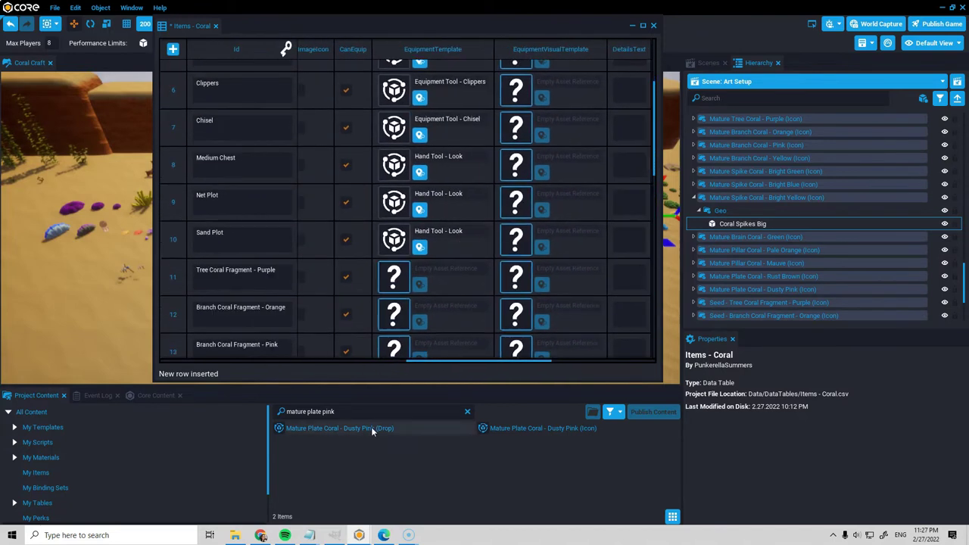
pyautogui.moveTo(340, 412); pyautogui.dragTo(86, 324)
pyautogui.write('hand look')
pyautogui.moveTo(329, 431); pyautogui.dragTo(395, 277)
# Set Hand Tool - Look as the EquipmentTemplate of the remaining coral fragment and mature coral rows
pyautogui.scroll(-2, 401, 277)
pyautogui.moveTo(329, 432); pyautogui.dragTo(406, 234)
pyautogui.moveTo(329, 431); pyautogui.dragTo(406, 309)
pyautogui.scroll(-2, 403, 310)
pyautogui.scroll(-3, 406, 306)
pyautogui.moveTo(330, 431); pyautogui.dragTo(405, 253)
pyautogui.scroll(-3, 409, 274)
pyautogui.scroll(-2, 409, 227)
pyautogui.moveTo(330, 431); pyautogui.dragTo(406, 288)
pyautogui.scroll(-3, 409, 288)
pyautogui.moveTo(329, 432); pyautogui.dragTo(411, 261)
# Copy the DetailsScreen value from an existing item row and paste it into the new coral rows
pyautogui.moveTo(481, 362); pyautogui.dragTo(610, 385)
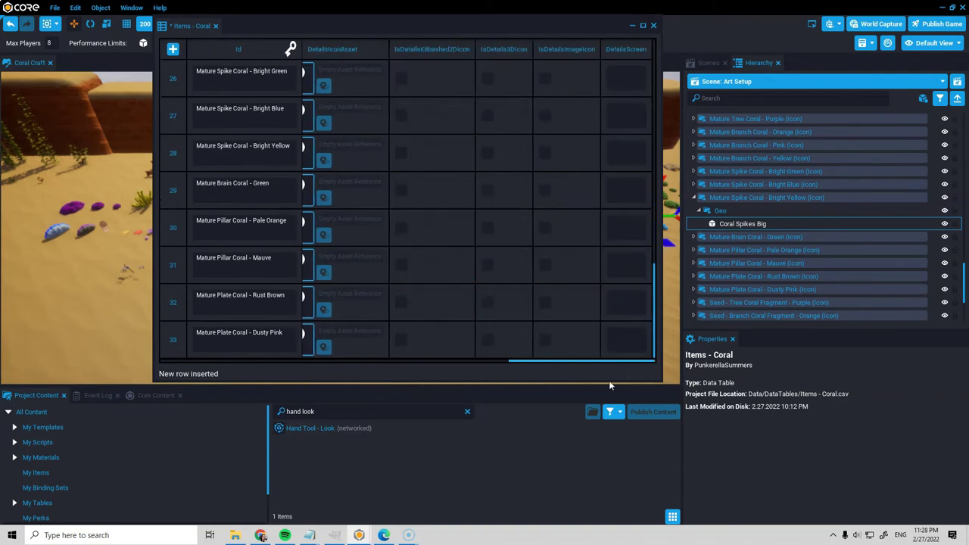
pyautogui.scroll(15, 610, 227)
pyautogui.moveTo(640, 95); pyautogui.dragTo(570, 141)
pyautogui.hotkey('ctrl', 'c')
pyautogui.scroll(-5, 616, 249)
pyautogui.click(627, 252)
pyautogui.hotkey('ctrl', 'v')
pyautogui.click(610, 329)
pyautogui.hotkey('ctrl', 'v')
pyautogui.scroll(-3, 621, 318)
# Save the Items - Coral data table and look back over its rows
pyautogui.moveTo(530, 361); pyautogui.dragTo(162, 358)
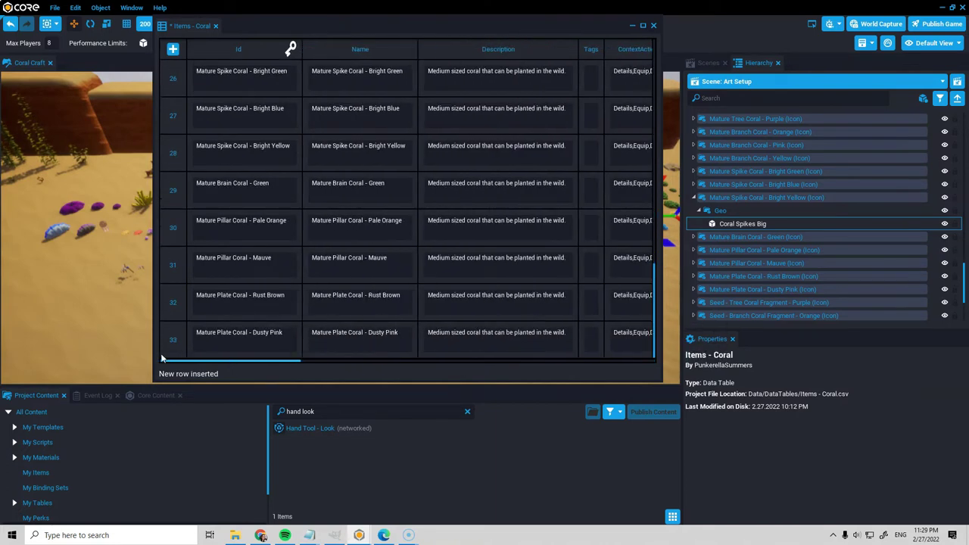
pyautogui.click(692, 197)
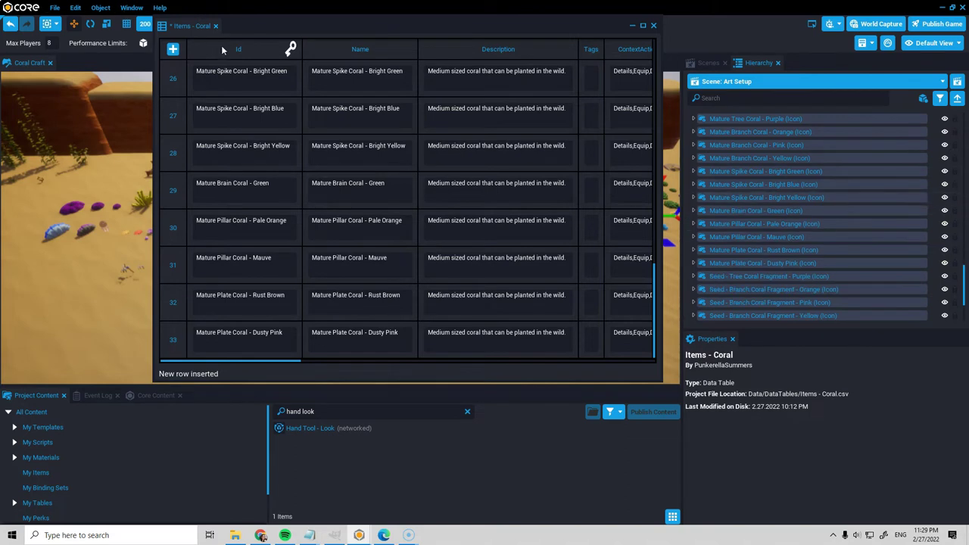
pyautogui.scroll(10, 392, 179)
pyautogui.scroll(8, 391, 179)
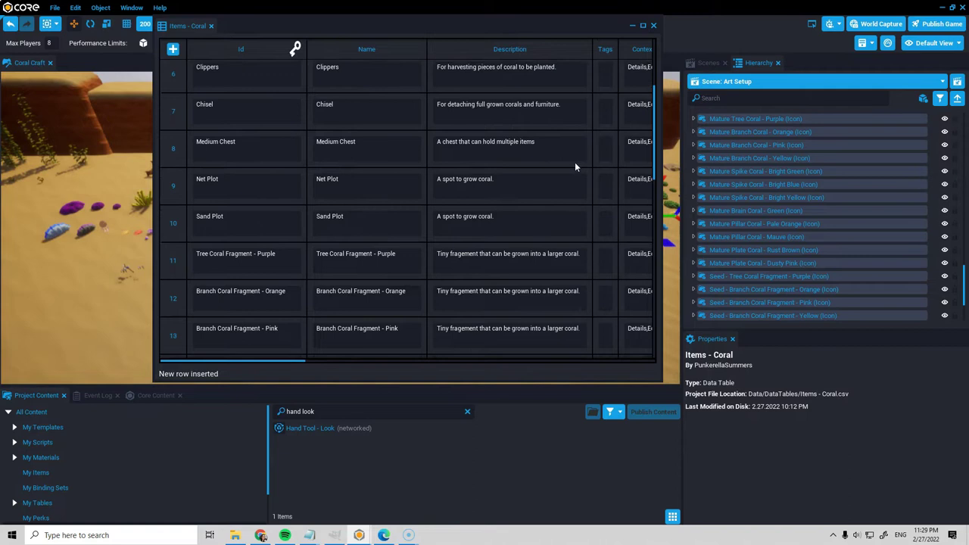
pyautogui.scroll(2, 575, 166)
pyautogui.moveTo(271, 360); pyautogui.dragTo(183, 353)
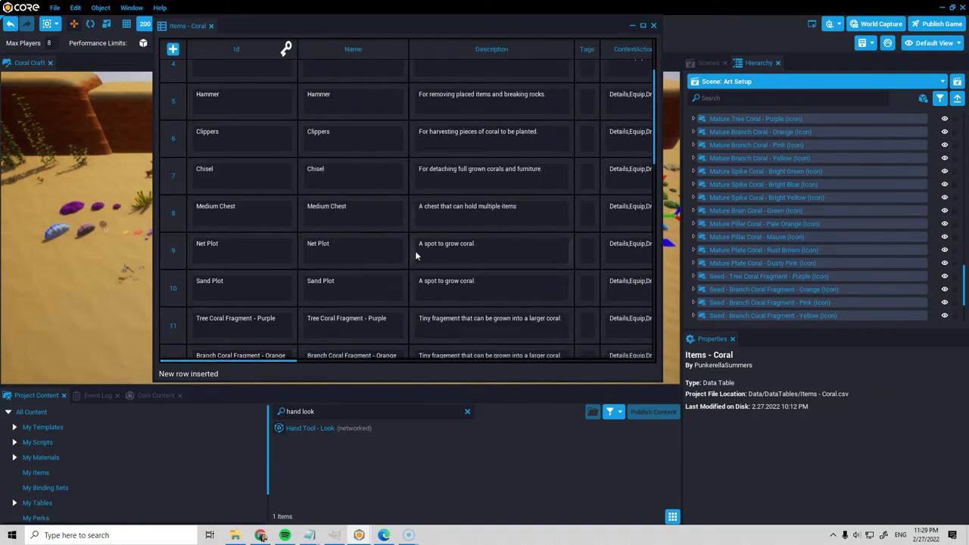
# Close the Items - Coral table, search for the producer states tables and open Producer States - Coral
pyautogui.click(654, 26)
pyautogui.tripleClick(348, 411)
pyautogui.write('producer states')
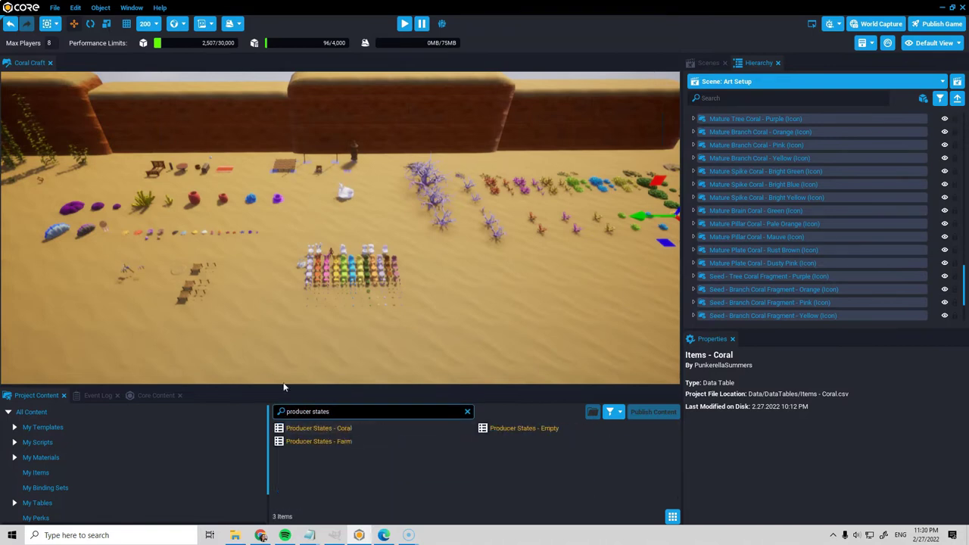
pyautogui.doubleClick(356, 429)
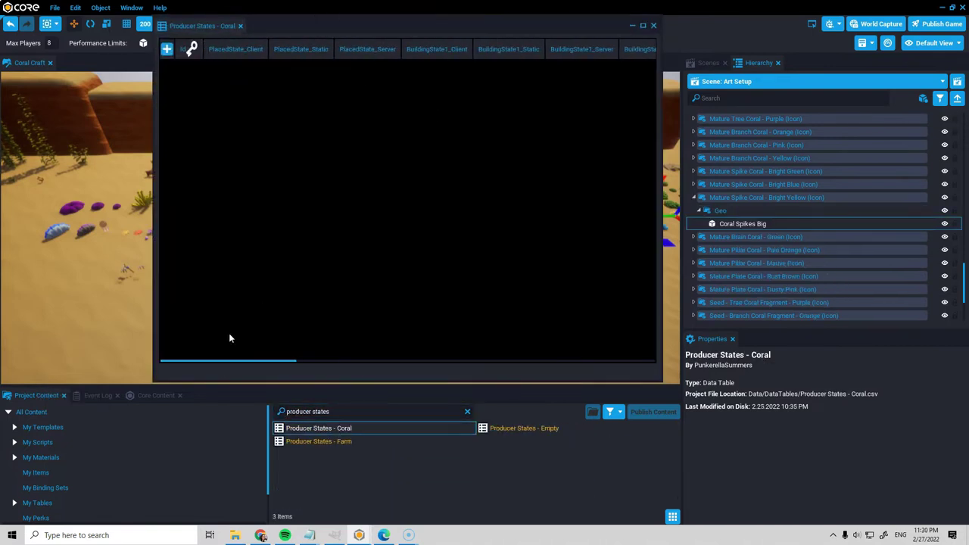
# Add three empty rows to the Producer States - Coral table
pyautogui.moveTo(220, 364); pyautogui.dragTo(158, 337)
pyautogui.click(166, 50)
pyautogui.click(199, 121)
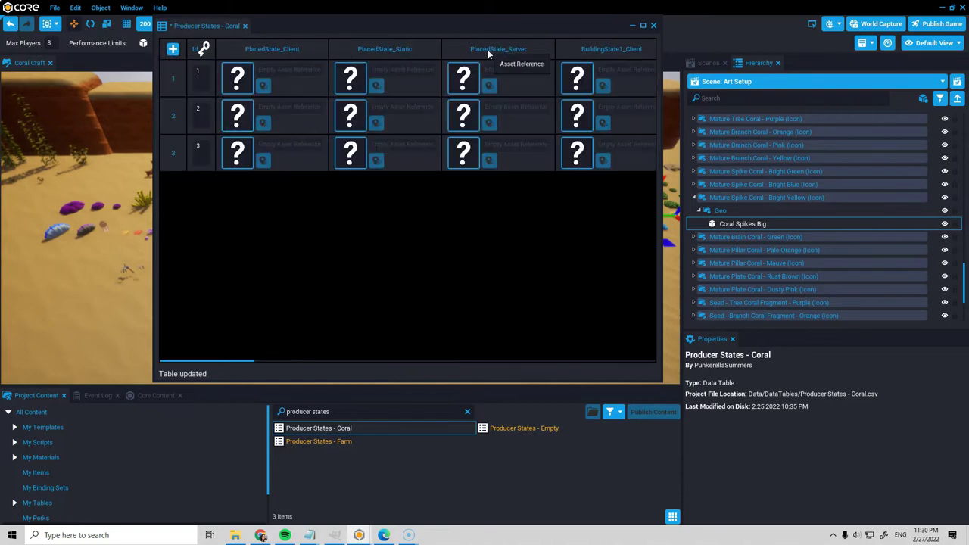
# Copy producer names from the Coral Craft spreadsheet into the first two Ids: Tame Tree Coral - Purple and Tame Branch Coral - Orange
pyautogui.click(202, 84)
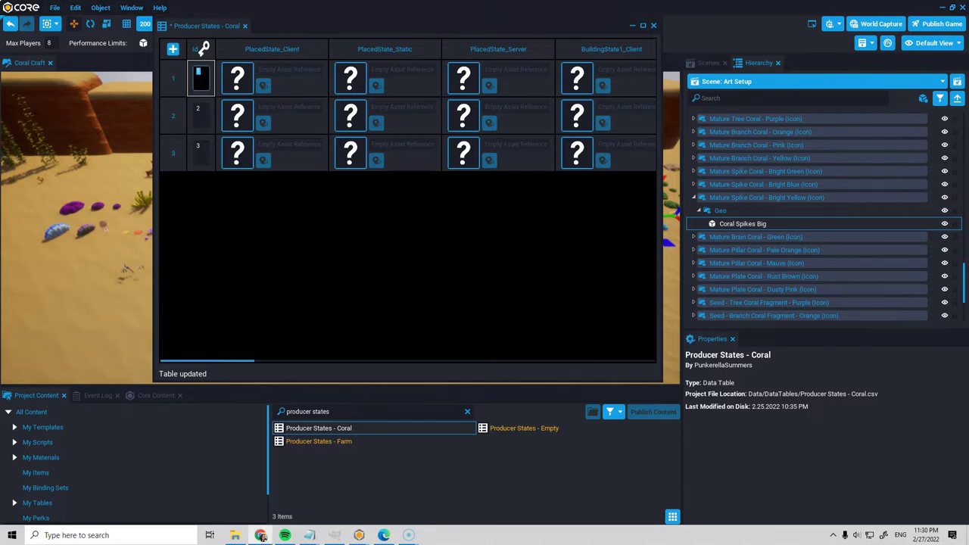
pyautogui.moveTo(968, 107); pyautogui.dragTo(573, 0)
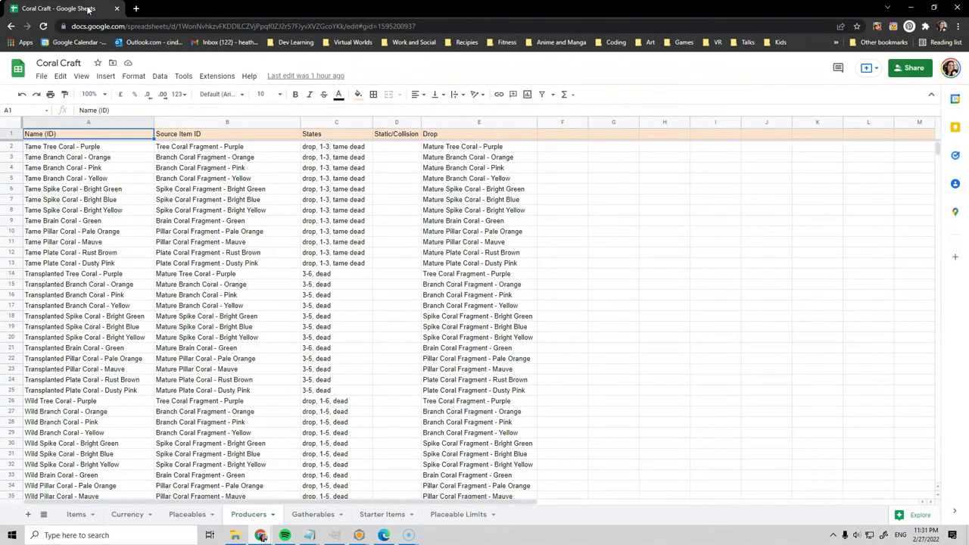
pyautogui.hotkey('alt', 'Tab')
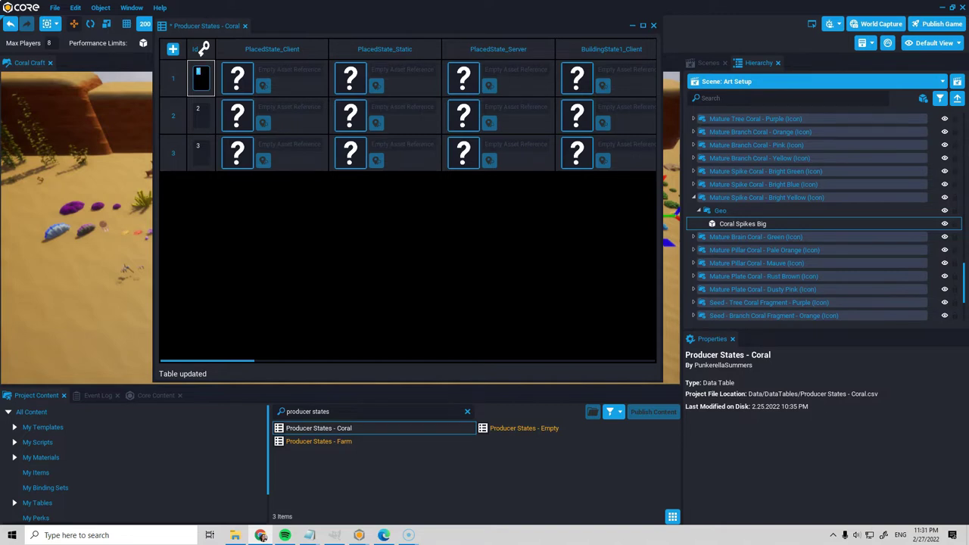
pyautogui.click(199, 84)
pyautogui.hotkey('ctrl', 'v')
pyautogui.click(221, 113)
pyautogui.hotkey('ctrl', 'v')
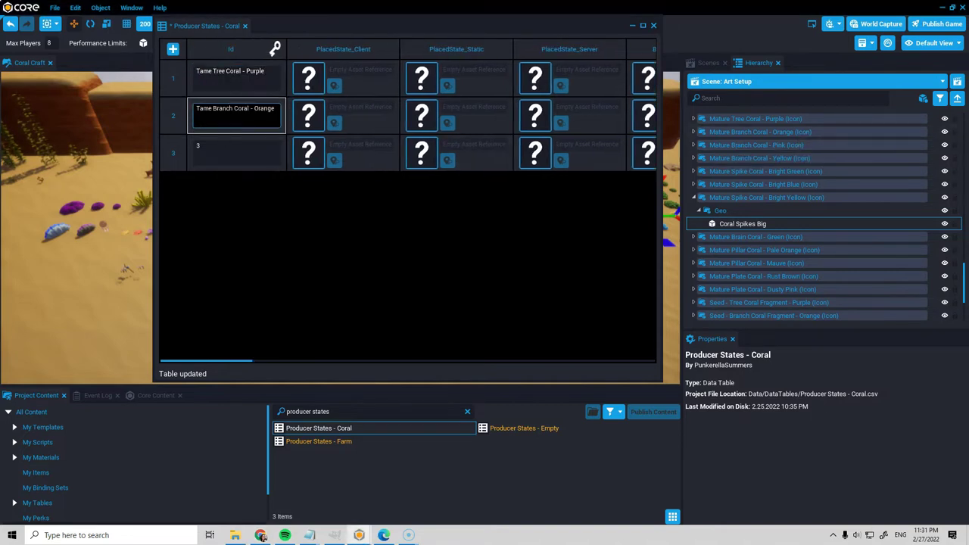
# Set the third row's Id to Tame Branch Coral - Pink
pyautogui.click(222, 151)
pyautogui.click(268, 76)
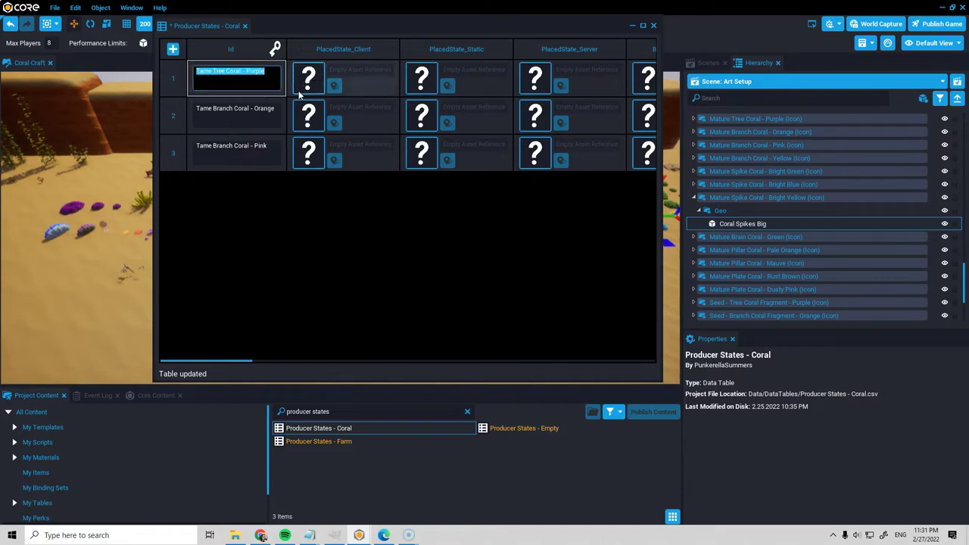
pyautogui.click(286, 186)
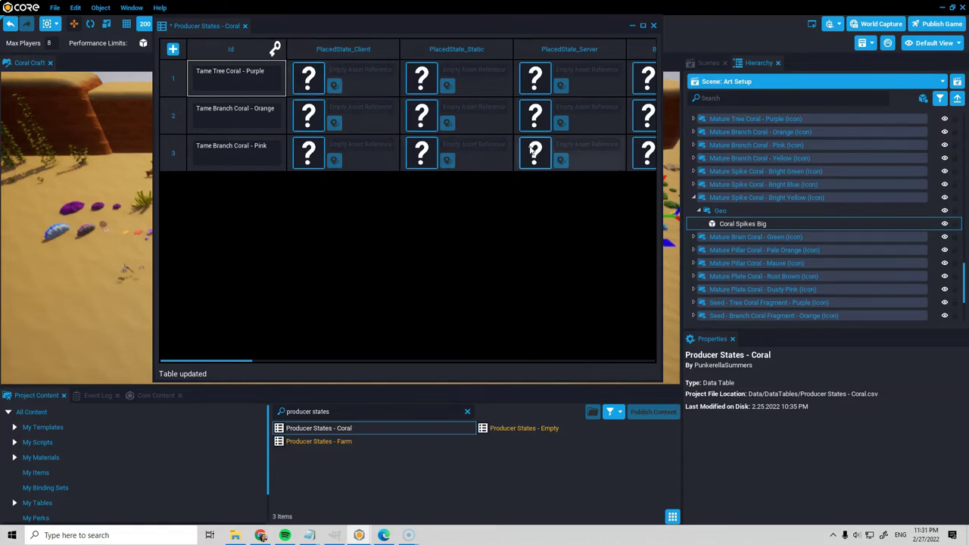
# Search the project content for "tree coral purple" and enlarge the results area below the table window
pyautogui.click(355, 411)
pyautogui.doubleClick(236, 72)
pyautogui.hotkey('ctrl', 'c')
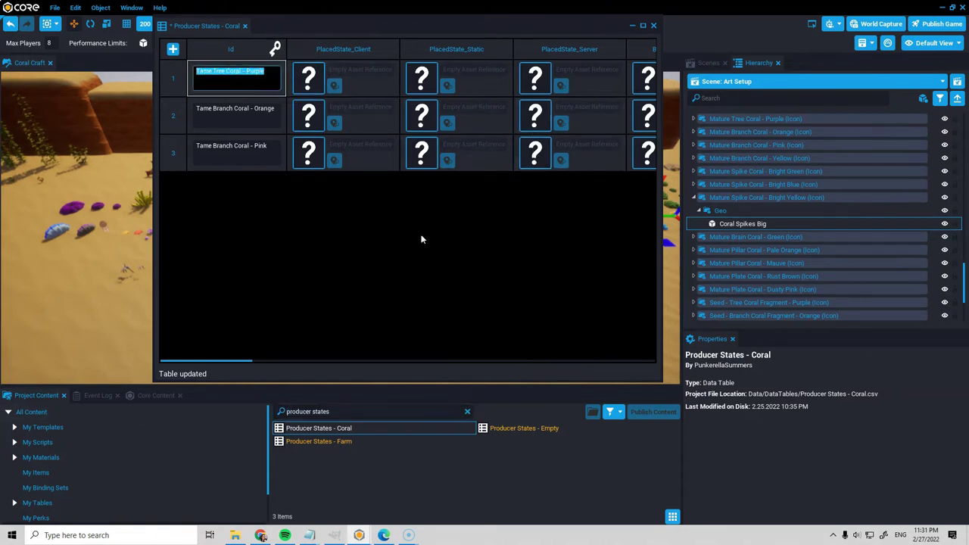
pyautogui.click(364, 411)
pyautogui.hotkey('ctrl', 'v')
pyautogui.click(365, 413)
pyautogui.write('tree coral purple')
pyautogui.moveTo(351, 386); pyautogui.dragTo(351, 289)
pyautogui.moveTo(303, 315); pyautogui.dragTo(332, 244)
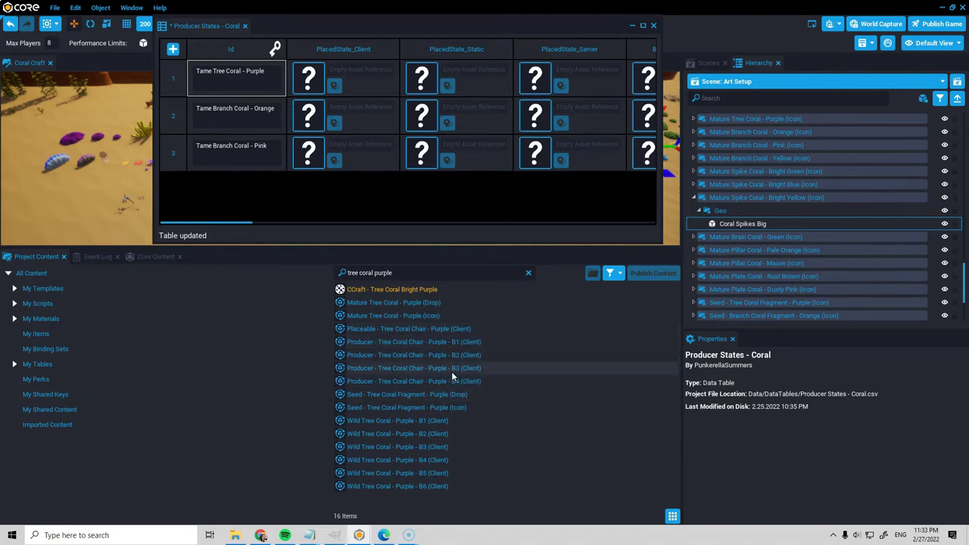
# Assign the Wild Tree Coral - Purple - B1 (Client) template to BuildingState1_Client in the Tame Tree Coral - Purple row
pyautogui.click(425, 421)
pyautogui.keyDown('shift'); pyautogui.click(424, 486); pyautogui.keyUp('shift')
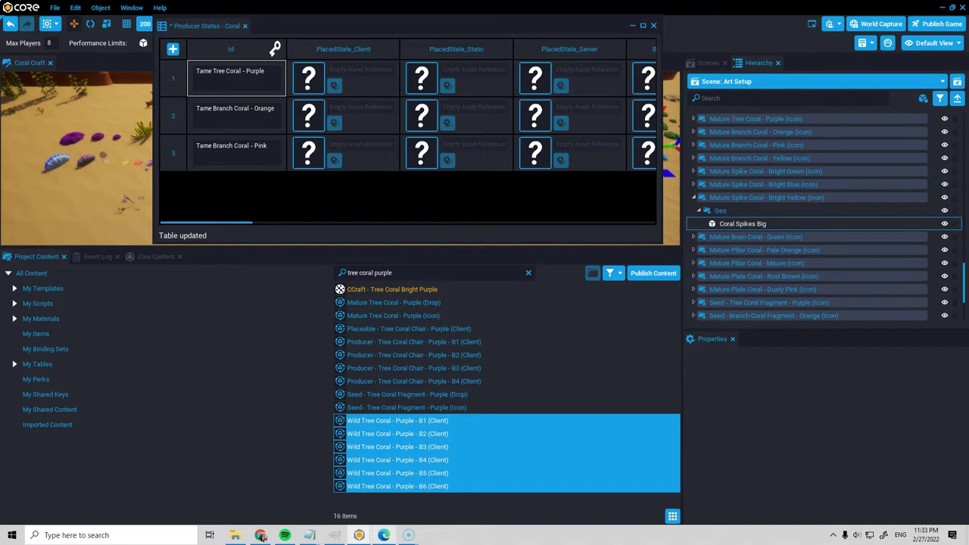
pyautogui.click(425, 422)
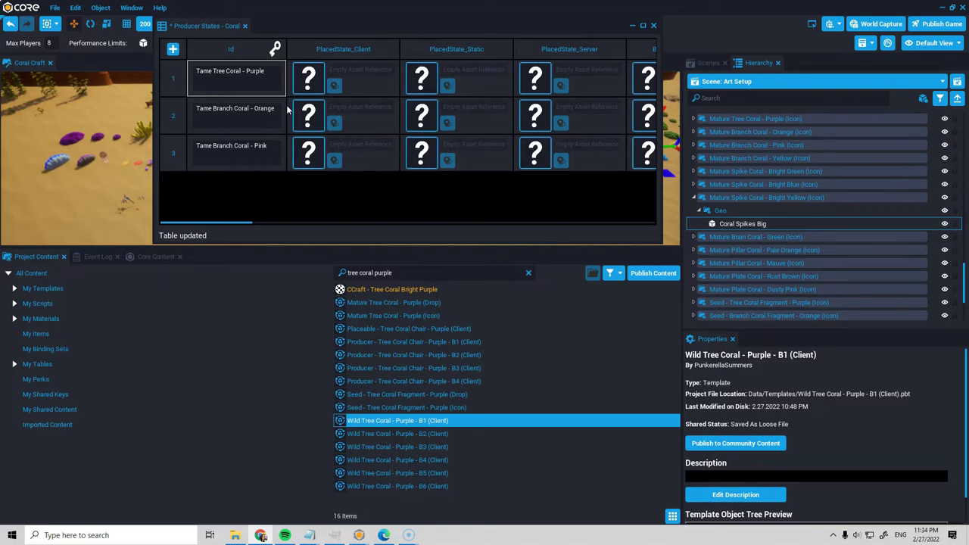
pyautogui.moveTo(227, 220); pyautogui.dragTo(171, 187)
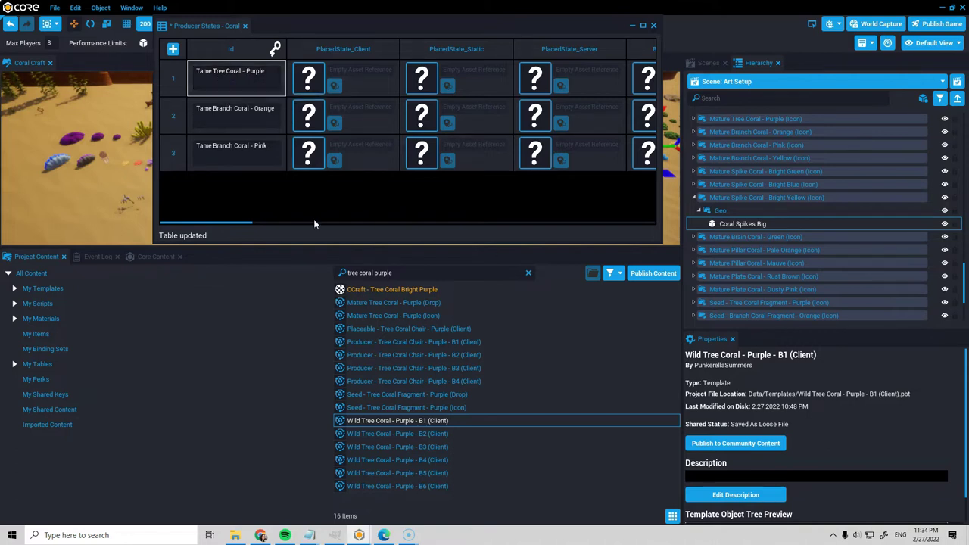
pyautogui.moveTo(230, 222); pyautogui.dragTo(280, 217)
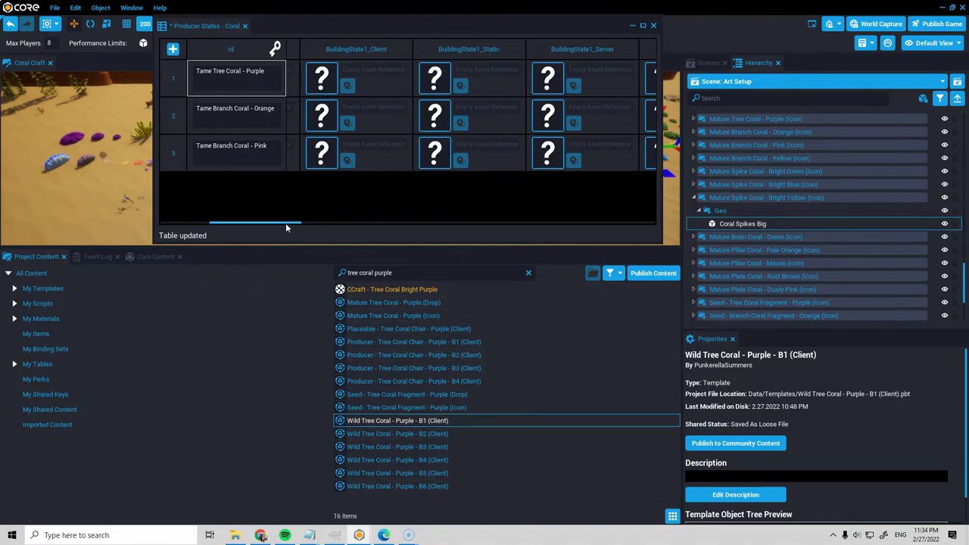
pyautogui.moveTo(286, 224); pyautogui.dragTo(287, 225)
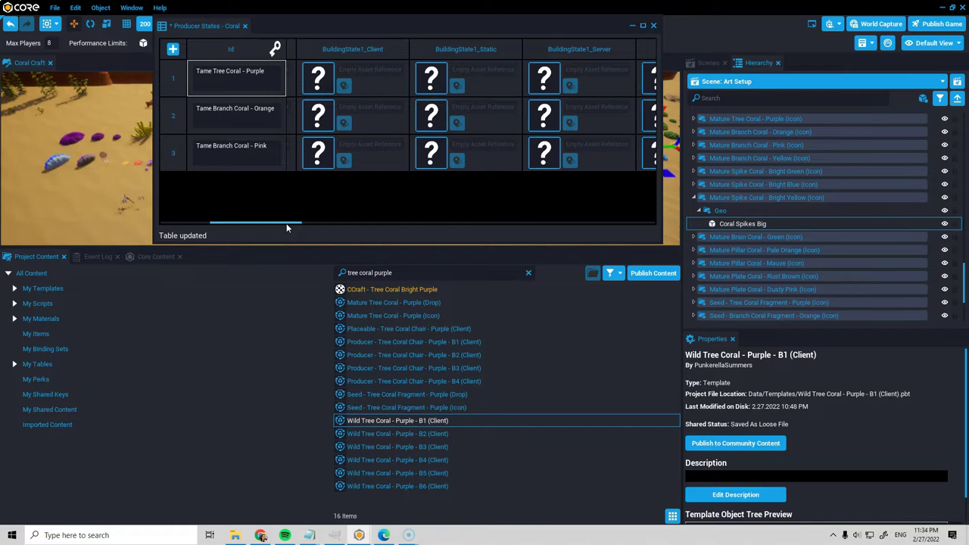
pyautogui.moveTo(375, 422); pyautogui.dragTo(350, 79)
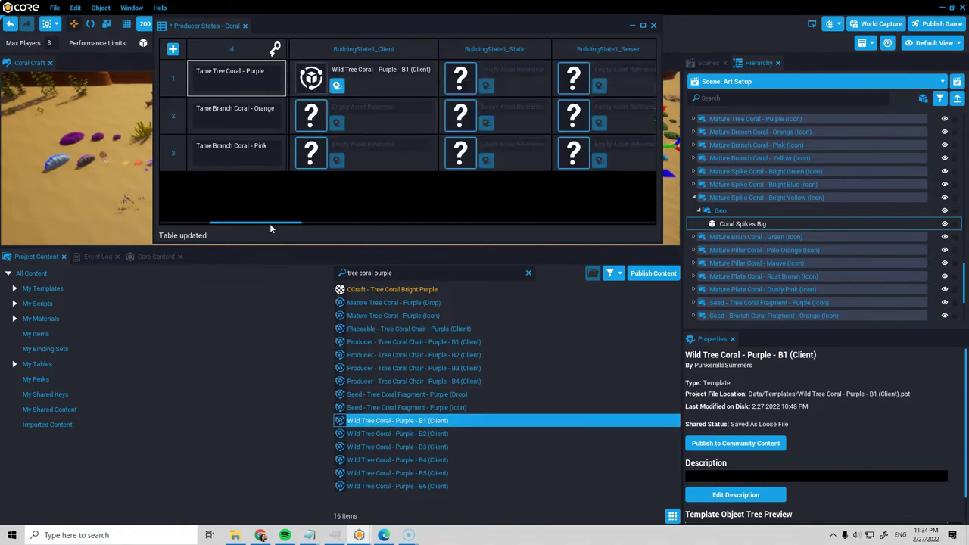
# Assign the Wild Tree Coral - Purple B2 and B3 client templates to the following building states of the first row
pyautogui.moveTo(281, 222); pyautogui.dragTo(312, 218)
pyautogui.moveTo(415, 432); pyautogui.dragTo(350, 79)
pyautogui.moveTo(333, 225); pyautogui.dragTo(360, 222)
pyautogui.moveTo(404, 447); pyautogui.dragTo(322, 75)
# Delete the Tame Branch Coral - Orange and Tame Branch Coral - Pink rows from the Producer States - Coral table
pyautogui.moveTo(372, 222); pyautogui.dragTo(162, 225)
pyautogui.rightClick(167, 106)
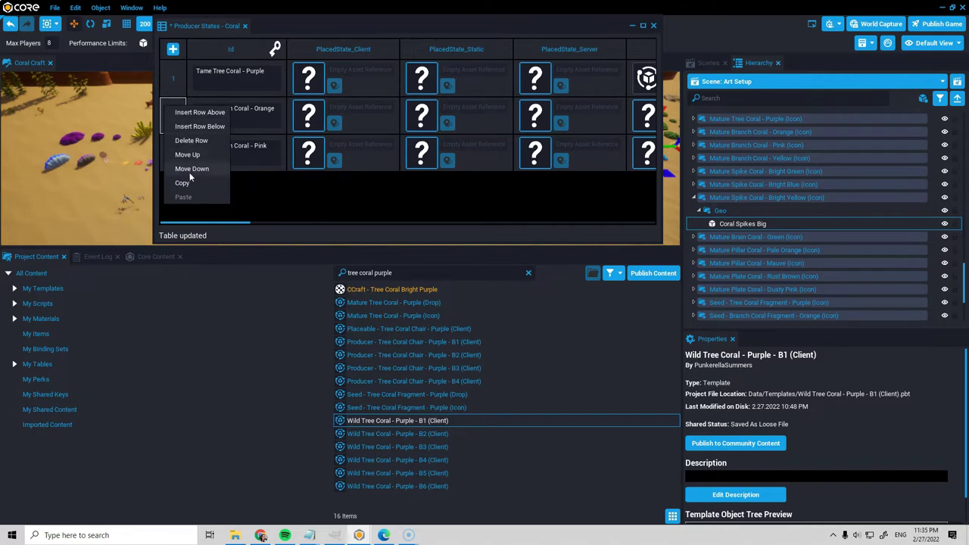
pyautogui.click(194, 141)
pyautogui.rightClick(173, 104)
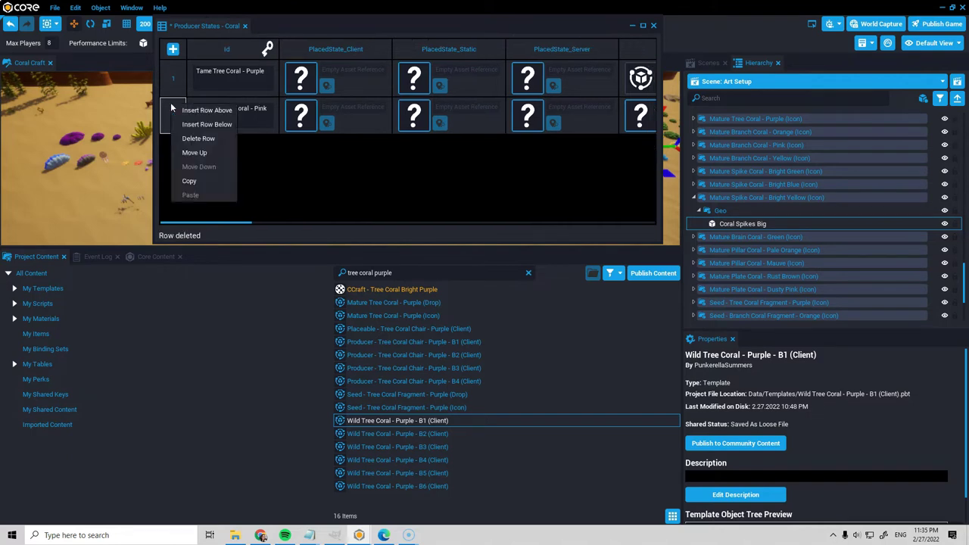
pyautogui.click(193, 138)
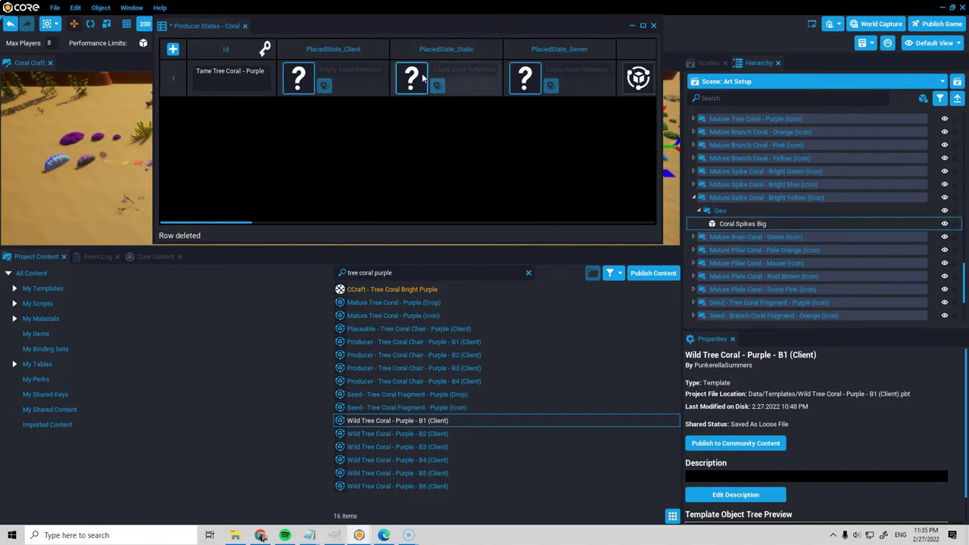
# Save the Producer States - Coral table and collapse the Coral Producers folder in the hierarchy
pyautogui.moveTo(238, 224); pyautogui.dragTo(189, 129)
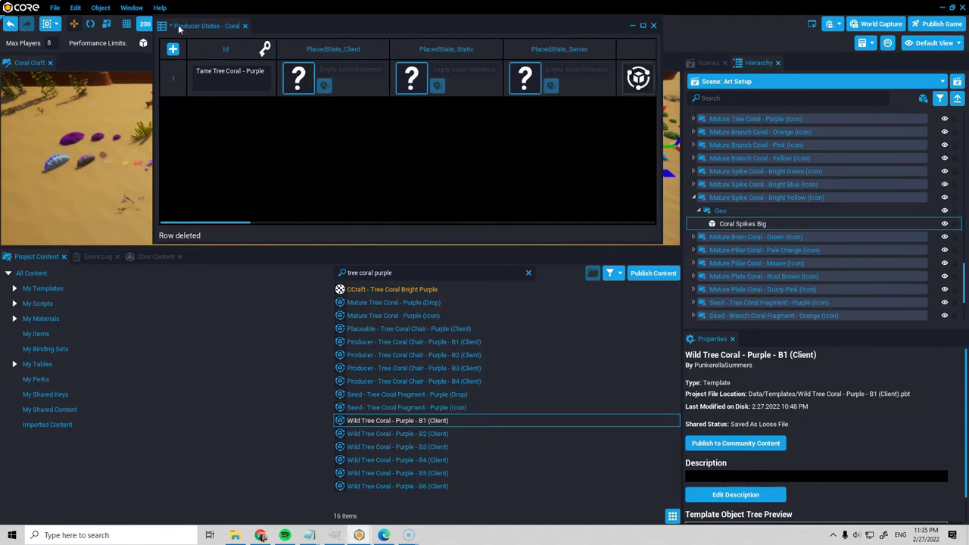
pyautogui.click(55, 8)
pyautogui.click(70, 33)
pyautogui.moveTo(964, 278); pyautogui.dragTo(964, 121)
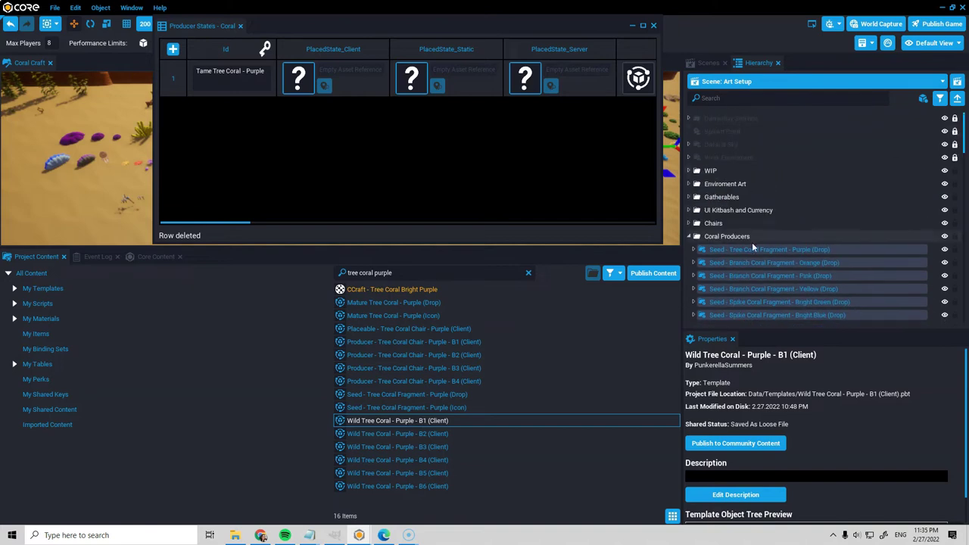
pyautogui.click(689, 236)
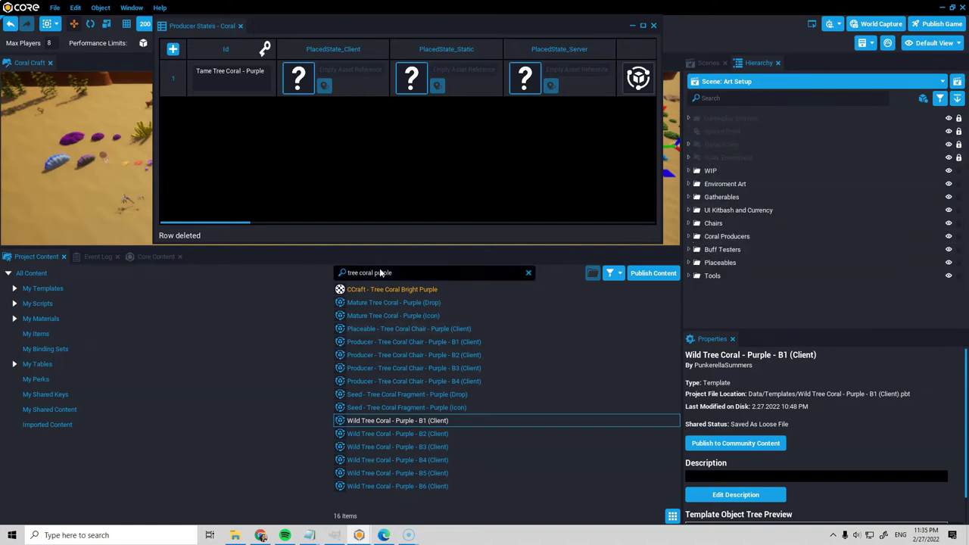
# Search the project content for "producers coral", open the Producers - Coral table and enlarge its window
pyautogui.moveTo(419, 272); pyautogui.dragTo(327, 273)
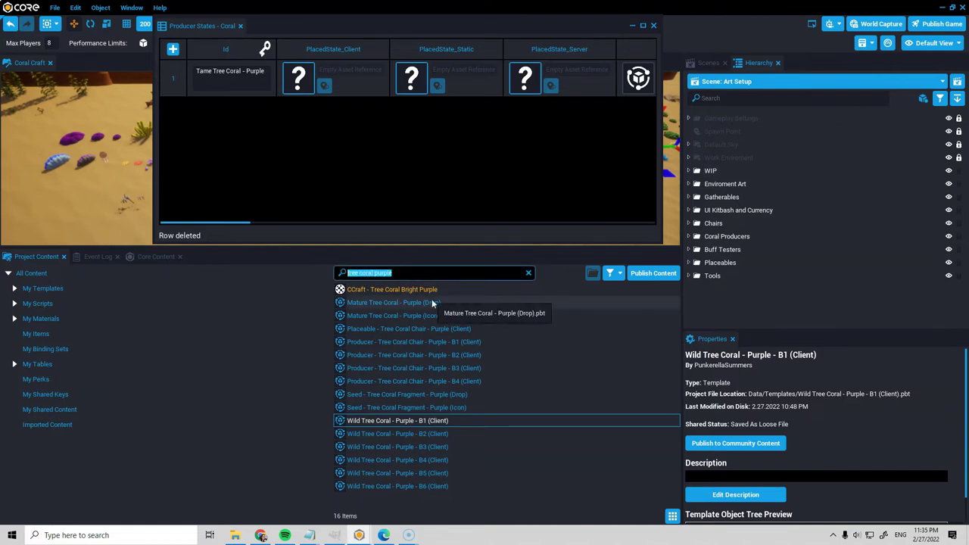
pyautogui.write('producers coral')
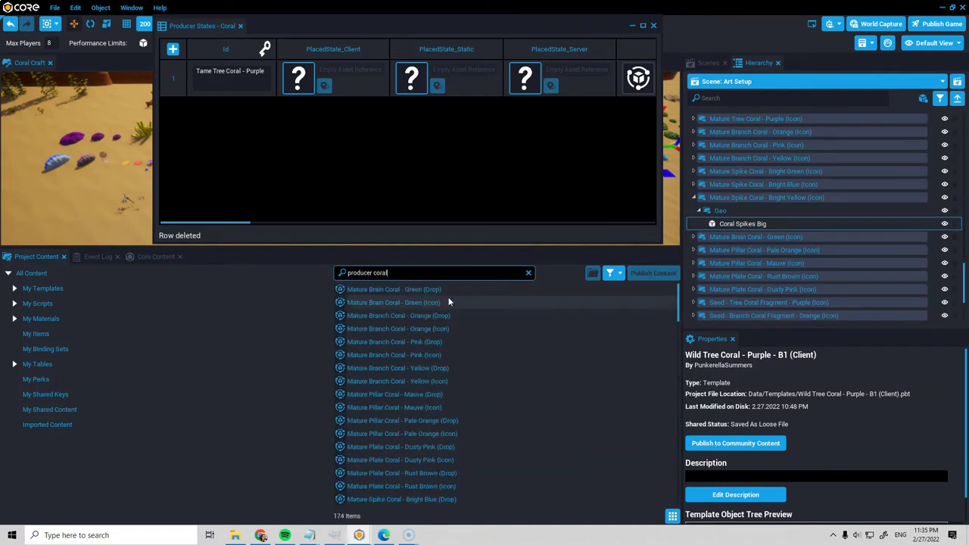
pyautogui.doubleClick(490, 421)
pyautogui.moveTo(605, 244); pyautogui.dragTo(624, 414)
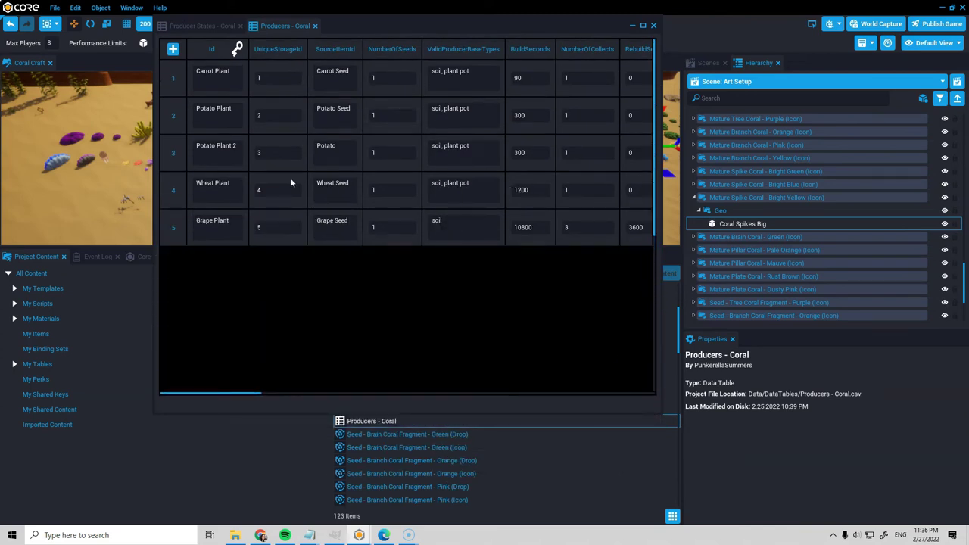
# Delete every row except the first from the Producers - Coral table
pyautogui.rightClick(176, 228)
pyautogui.click(214, 262)
pyautogui.scroll(-5, 204, 303)
pyautogui.rightClick(168, 369)
pyautogui.click(189, 406)
pyautogui.rightClick(177, 347)
pyautogui.rightClick(176, 370)
pyautogui.click(199, 404)
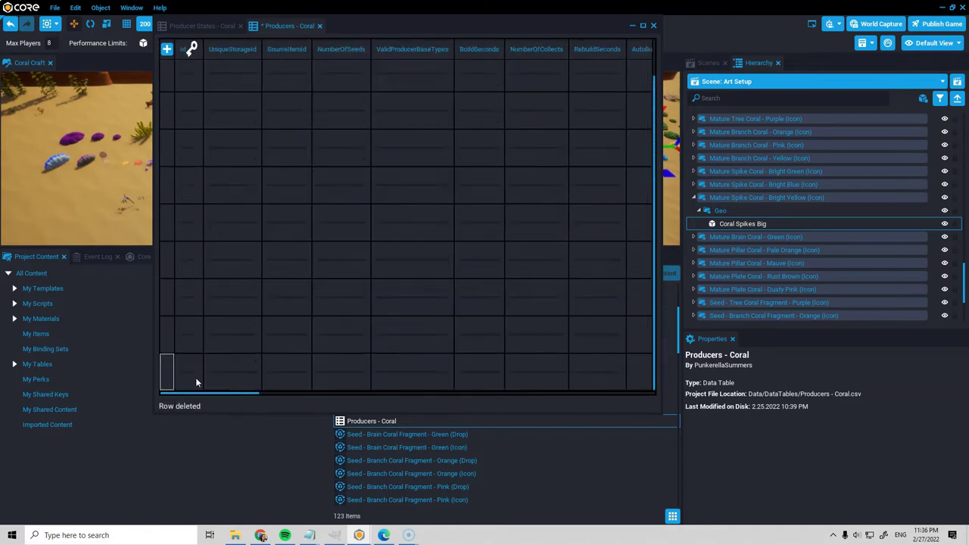
pyautogui.rightClick(178, 311)
pyautogui.click(202, 345)
pyautogui.rightClick(174, 182)
pyautogui.click(201, 222)
pyautogui.rightClick(174, 114)
pyautogui.click(200, 154)
# Copy the Id Tame Tree Coral - Purple from Producer States - Coral into the first row's Id in Producers - Coral
pyautogui.click(202, 26)
pyautogui.doubleClick(224, 86)
pyautogui.hotkey('ctrl', 'c')
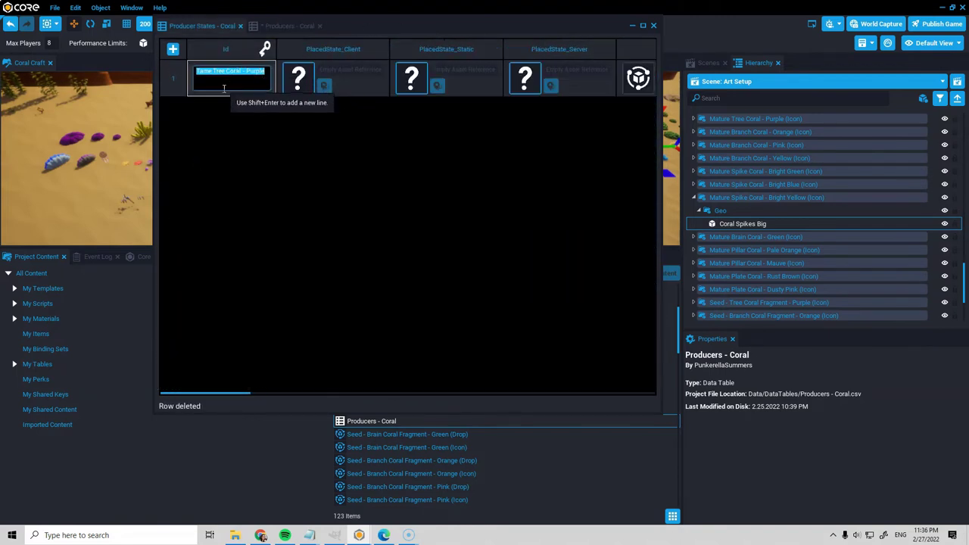
pyautogui.click(287, 25)
pyautogui.doubleClick(221, 78)
pyautogui.hotkey('ctrl', 'v')
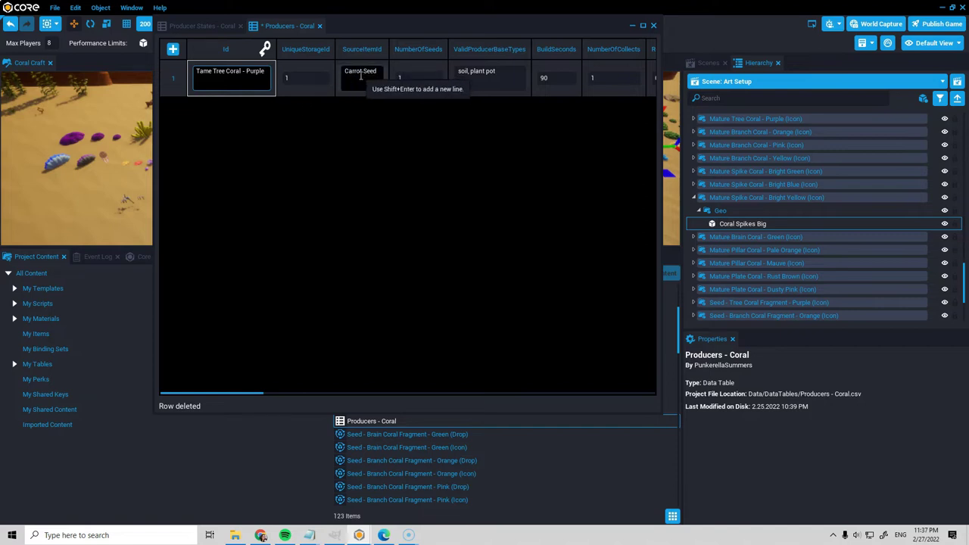
# Save the Producers - Coral table
pyautogui.click(59, 8)
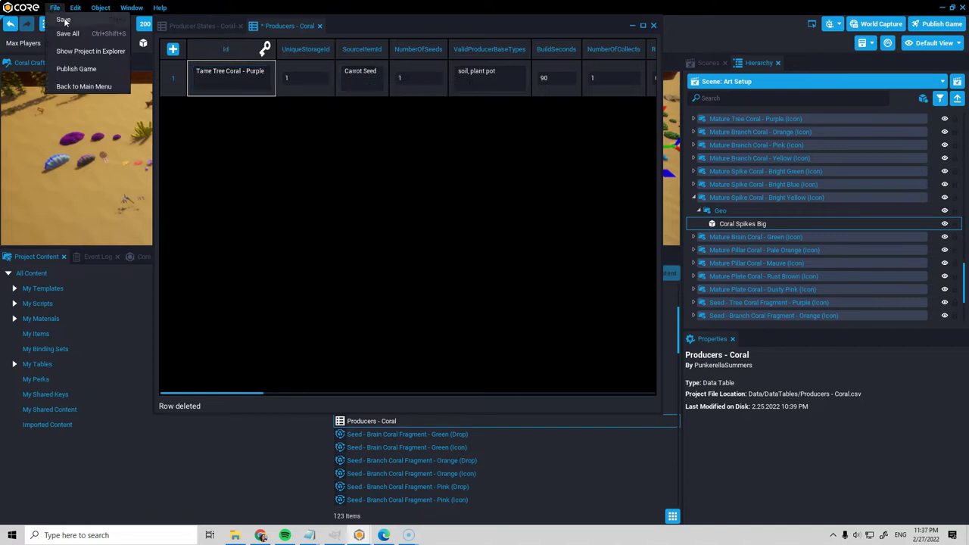
pyautogui.click(64, 20)
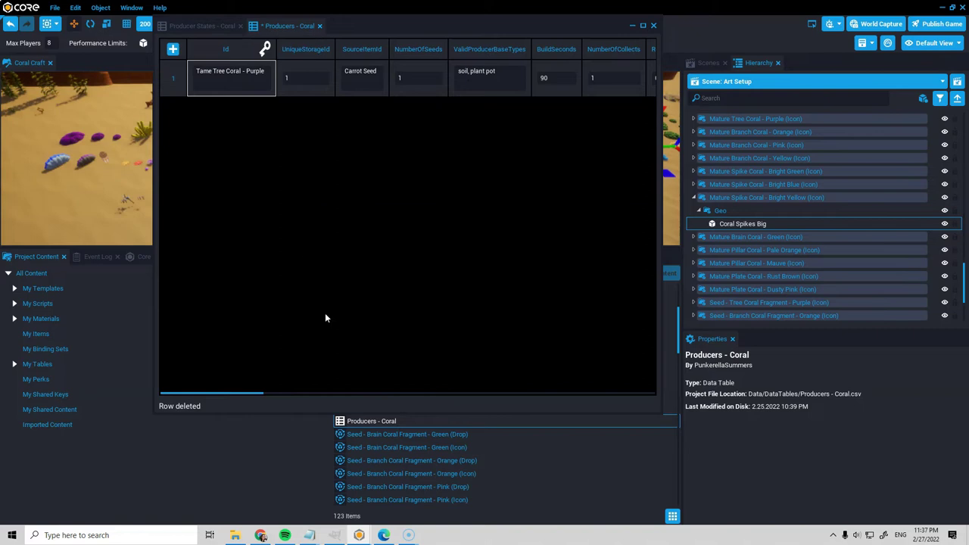
pyautogui.click(56, 9)
pyautogui.click(65, 21)
# Shorten the table window, search the project content for "items coral" and open the Items - Coral table
pyautogui.moveTo(362, 413); pyautogui.dragTo(356, 237)
pyautogui.moveTo(397, 273); pyautogui.dragTo(246, 280)
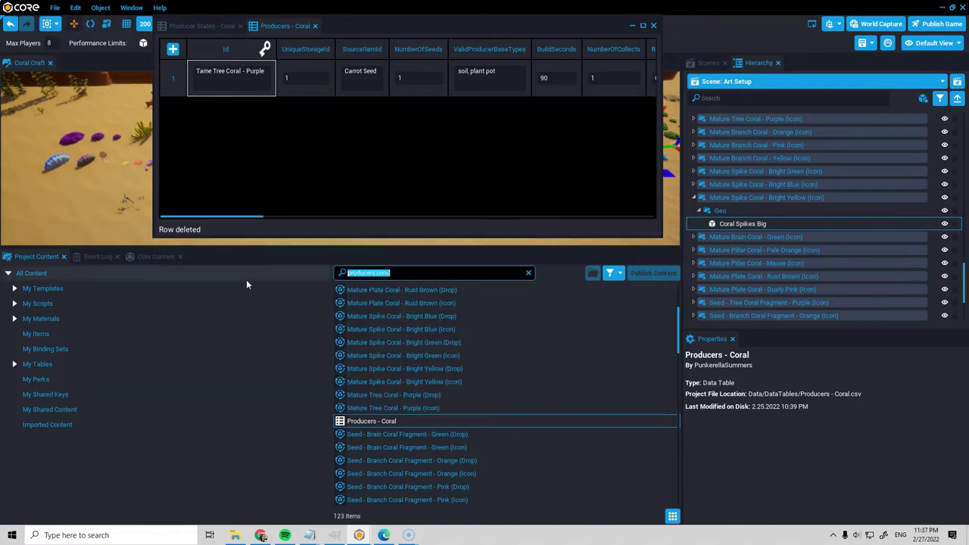
pyautogui.write('items coral')
pyautogui.doubleClick(342, 291)
# Copy the item Id Tree Coral Fragment - Purple from Items - Coral into the producer row's SourceItemId
pyautogui.scroll(-5, 312, 167)
pyautogui.scroll(1, 311, 167)
pyautogui.doubleClick(250, 123)
pyautogui.hotkey('ctrl', 'c')
pyautogui.click(285, 25)
pyautogui.doubleClick(362, 74)
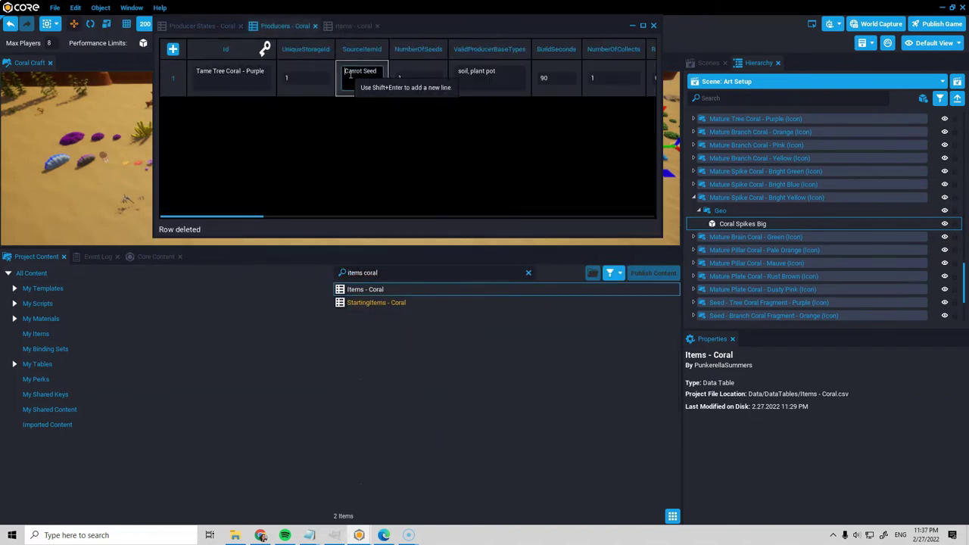
pyautogui.hotkey('ctrl', 'v')
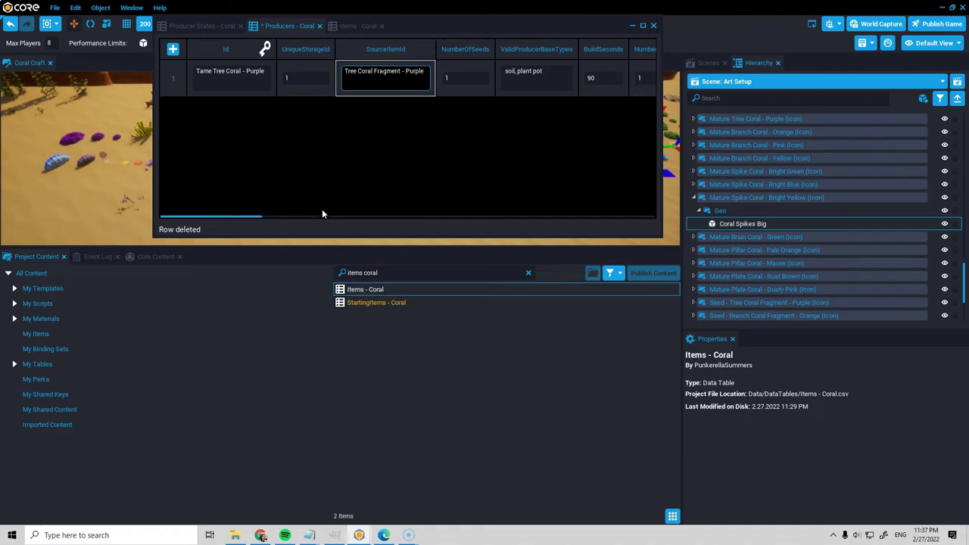
# Set the producer's ValidProducerBaseTypes to "fragment spot"
pyautogui.moveTo(253, 215); pyautogui.dragTo(270, 215)
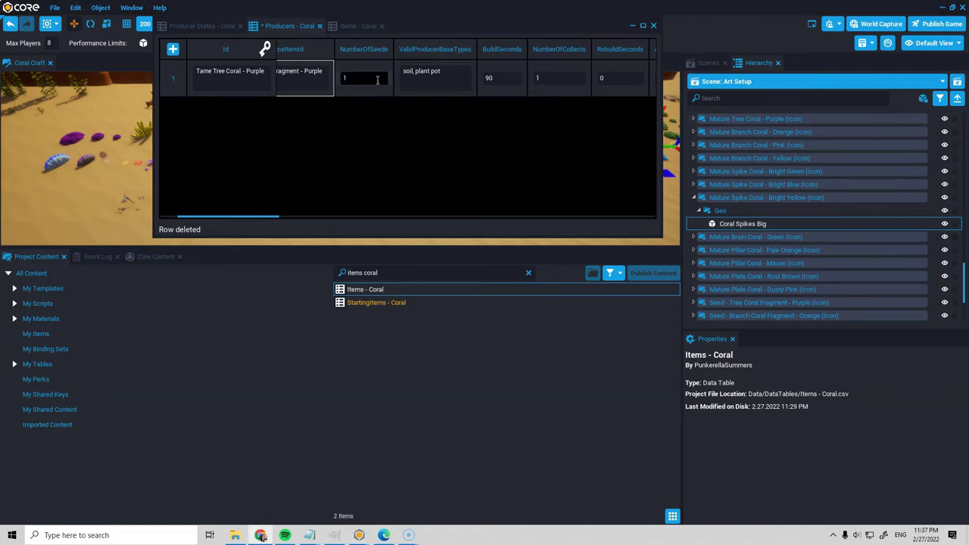
pyautogui.doubleClick(454, 75)
pyautogui.hotkey('ctrl', 'v')
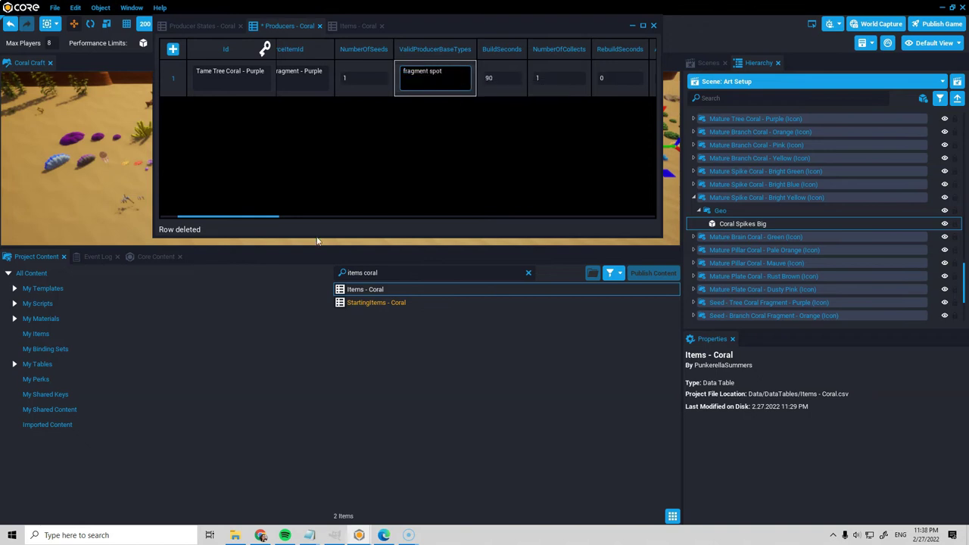
# Set the Tame Tree Coral - Purple producer's BuildSeconds to 10
pyautogui.moveTo(268, 215); pyautogui.dragTo(284, 204)
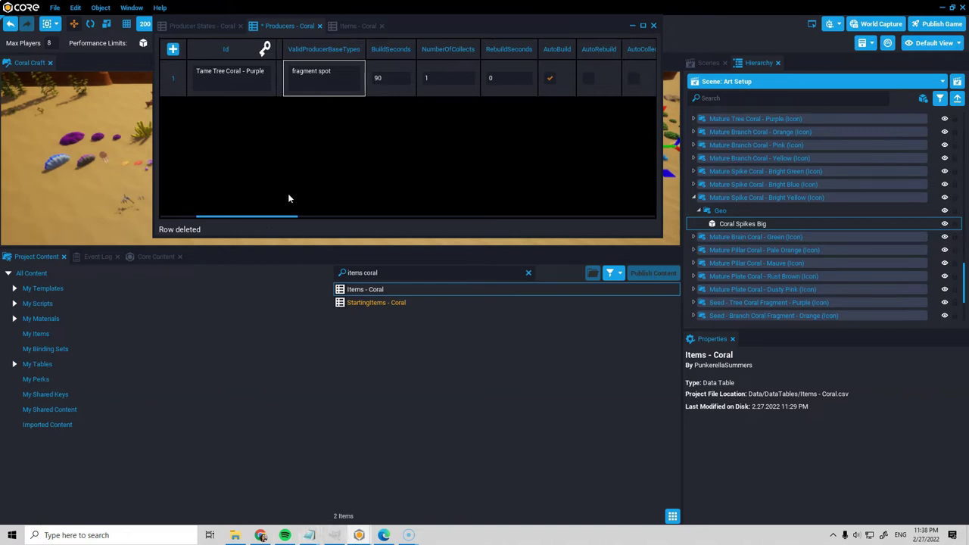
pyautogui.hscroll(3, 286, 216)
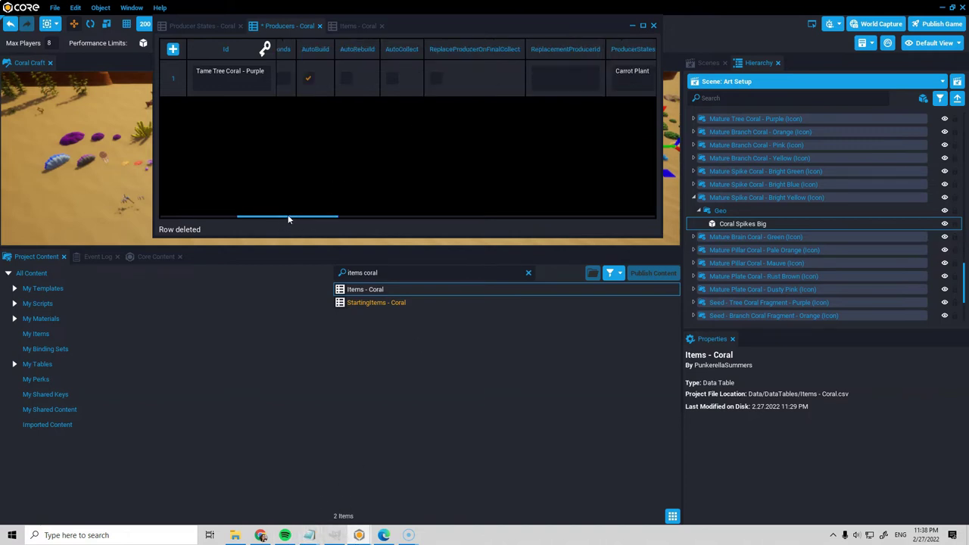
pyautogui.moveTo(286, 217); pyautogui.dragTo(256, 220)
pyautogui.moveTo(338, 79); pyautogui.dragTo(265, 74)
pyautogui.write('10')
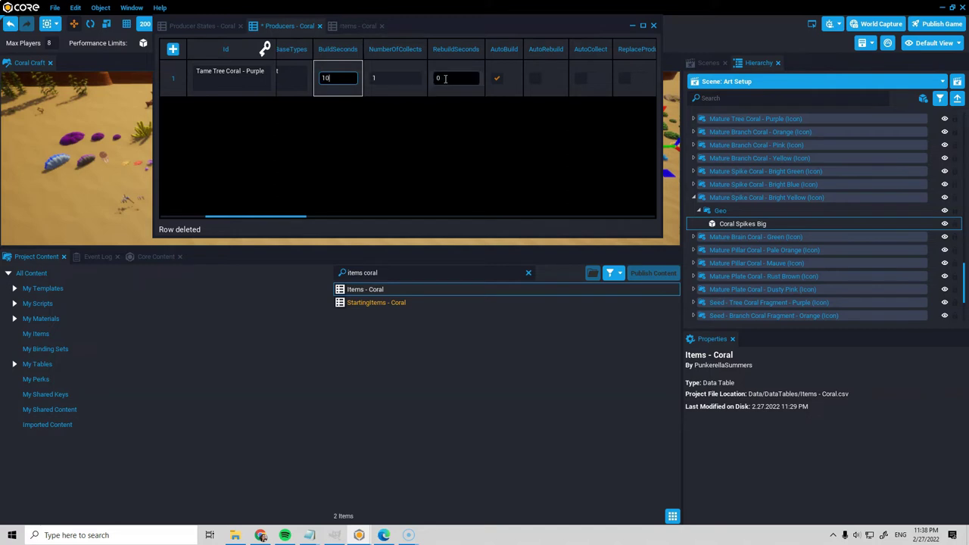
# Copy the producer's Id, Tame Tree Coral - Purple, into its ProducerStatesId field
pyautogui.hscroll(5, 300, 215)
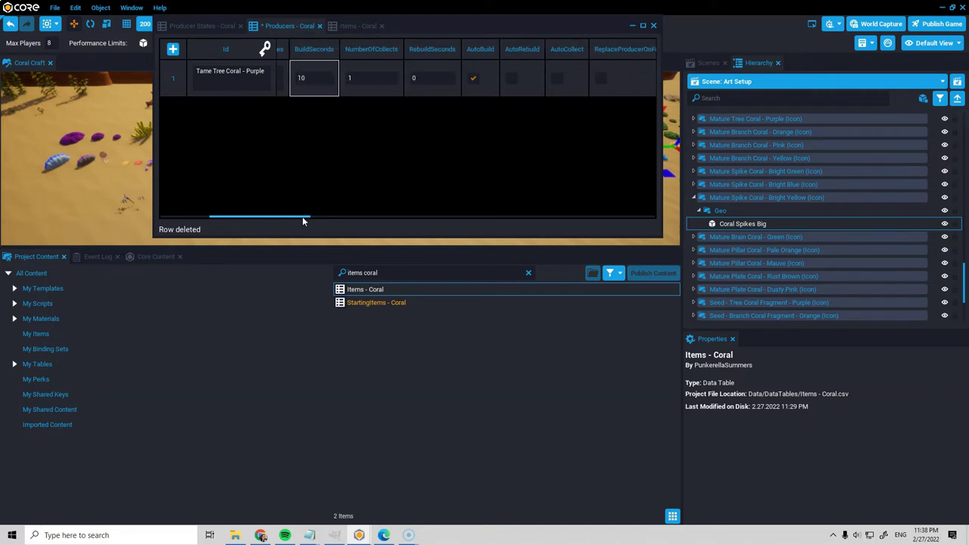
pyautogui.doubleClick(247, 73)
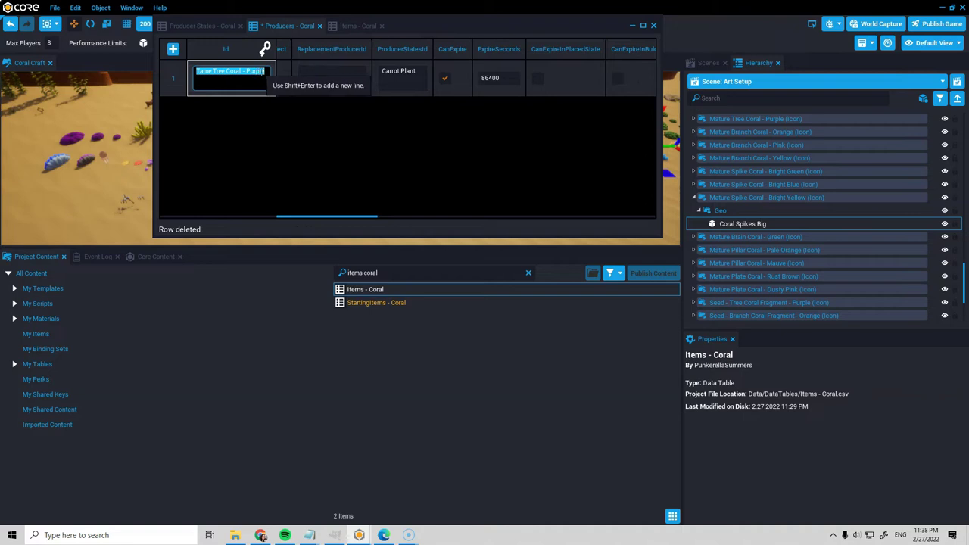
pyautogui.doubleClick(421, 70)
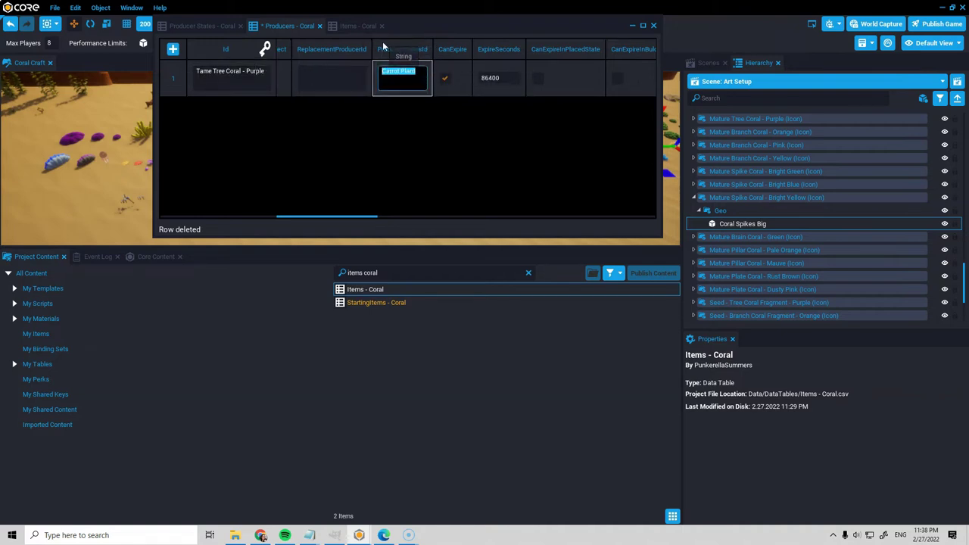
pyautogui.hotkey('ctrl', 'v')
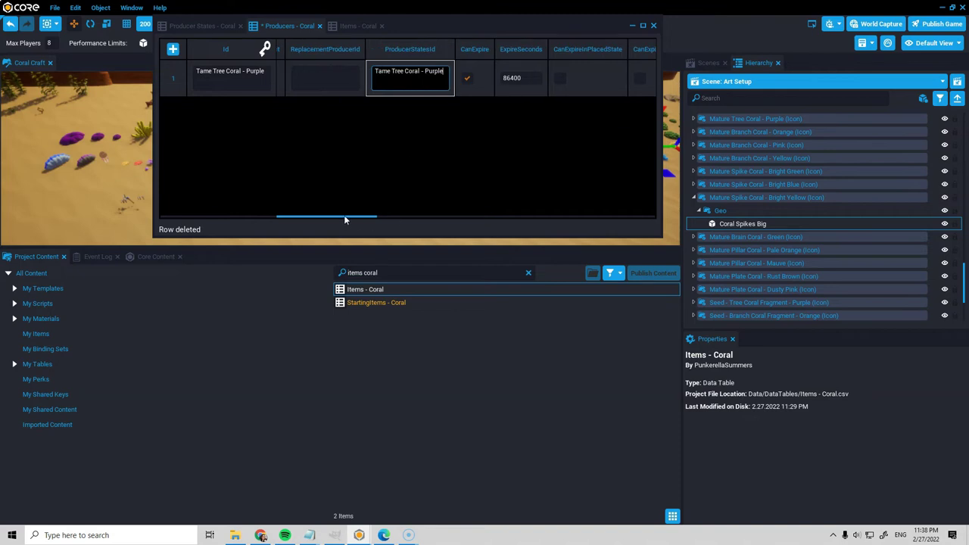
# Disable expiry for the producer by clearing CanExpire and CanExpireInReadyState
pyautogui.moveTo(344, 217)
pyautogui.mouseDown()
pyautogui.moveTo(333, 216)
pyautogui.moveTo(352, 208)
pyautogui.mouseUp()
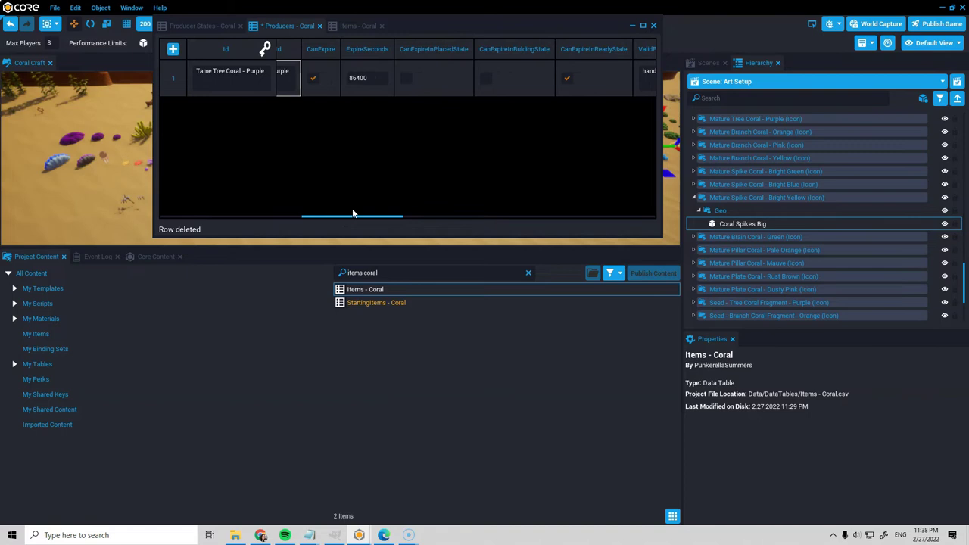
pyautogui.moveTo(374, 79); pyautogui.dragTo(308, 69)
pyautogui.click(313, 81)
pyautogui.moveTo(371, 78); pyautogui.dragTo(283, 60)
pyautogui.moveTo(373, 216); pyautogui.dragTo(410, 217)
pyautogui.click(338, 80)
pyautogui.click(339, 79)
# Set the producer's ValidDestroyToolTypes to "hammer" and ValidCollectToolTypes to "chisel"
pyautogui.hscroll(4, 414, 216)
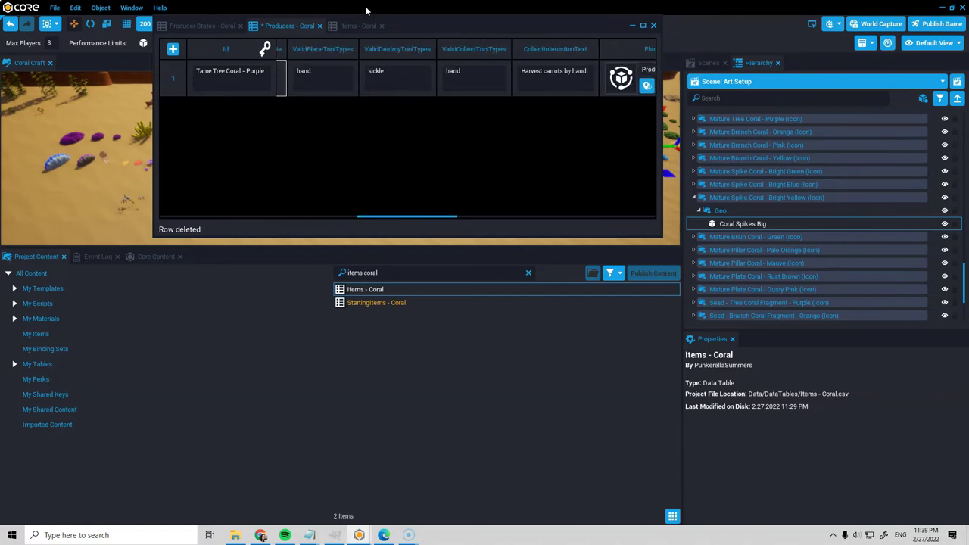
pyautogui.doubleClick(393, 69)
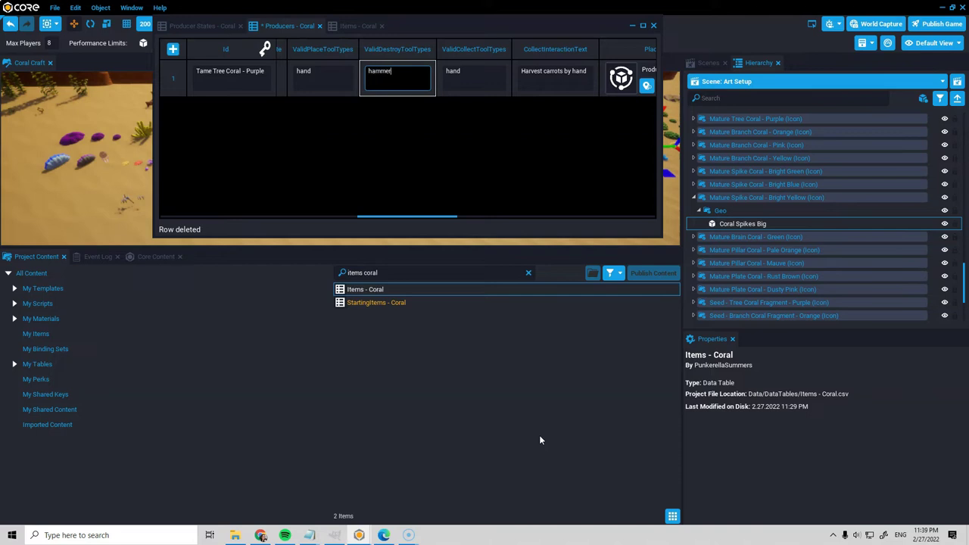
pyautogui.doubleClick(475, 77)
pyautogui.moveTo(475, 77); pyautogui.dragTo(392, 72)
pyautogui.write('chise')
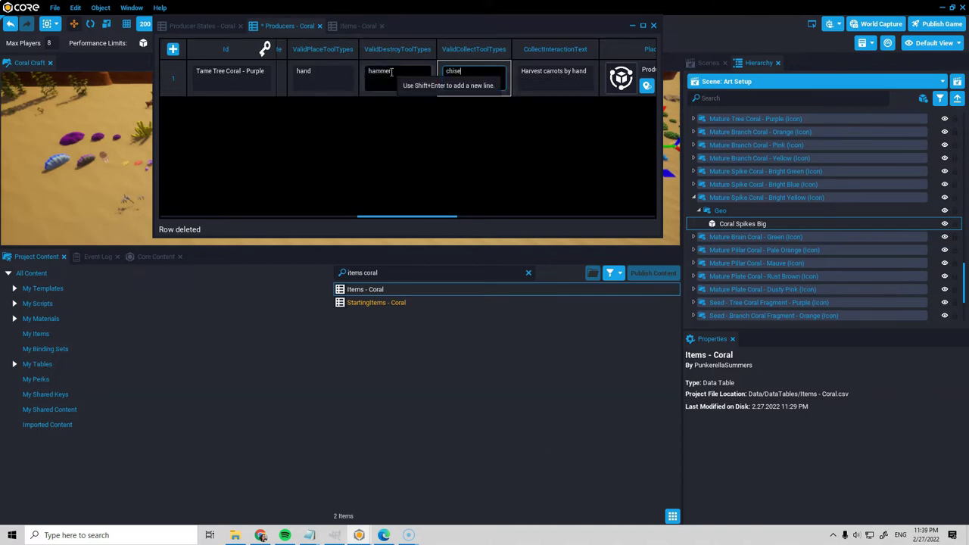
pyautogui.write('l')
# Set the producer's CollectInteractionText to "Use a chisel to collect coral."
pyautogui.press('Tab')
pyautogui.write('U')
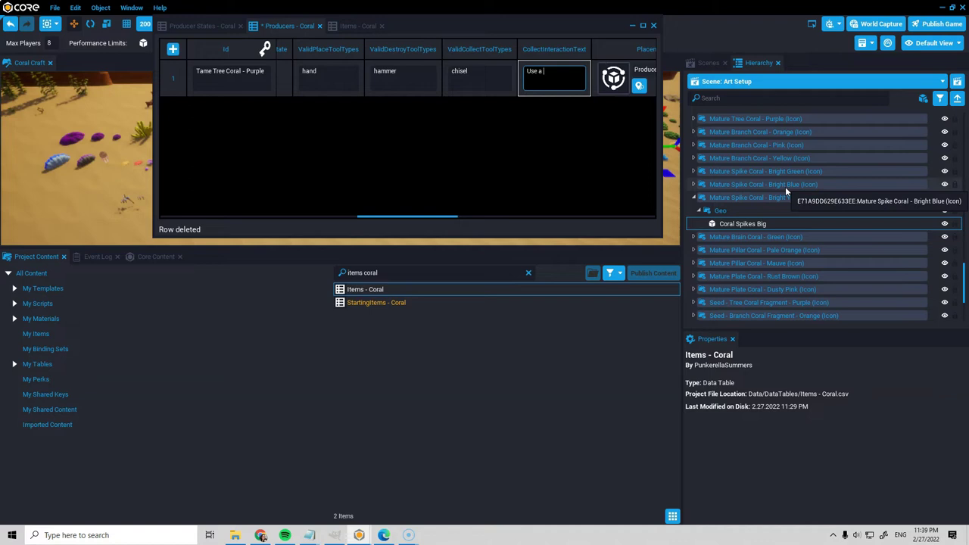
pyautogui.write('se a chisel to collect coral')
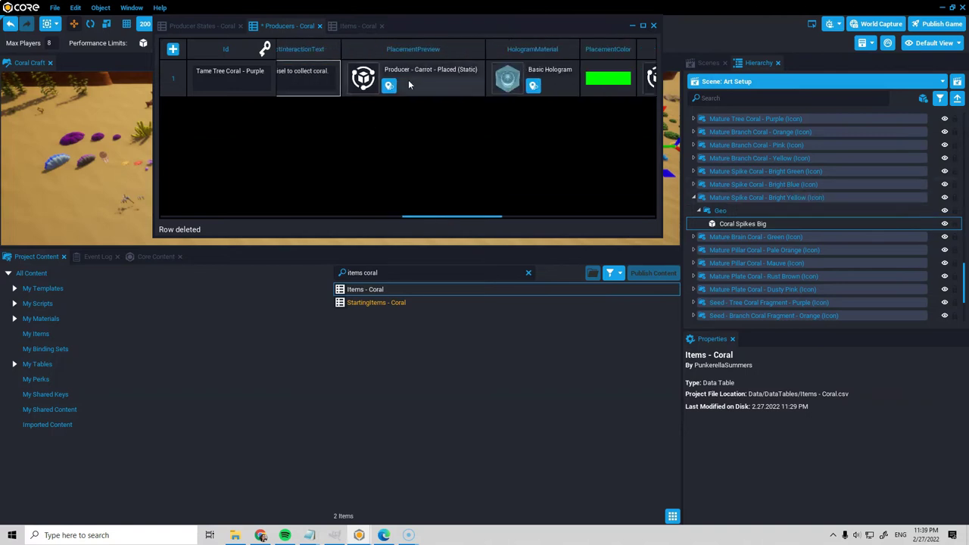
# Search the project content for "tree coral purple b1" and assign Wild Tree Coral - Purple - B1 (Client) as the producer's PlacementPreview
pyautogui.moveTo(426, 26); pyautogui.dragTo(627, 28)
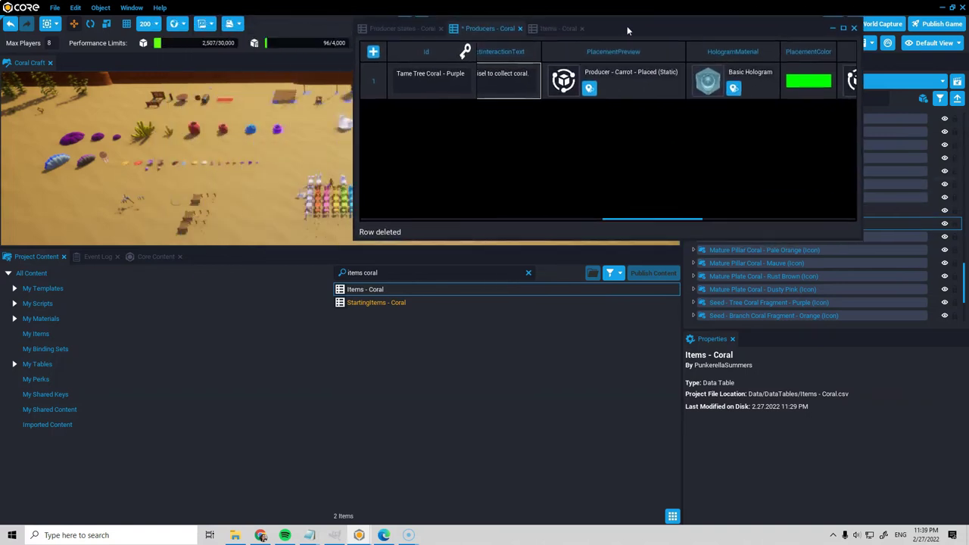
pyautogui.scroll(3, 319, 142)
pyautogui.moveTo(319, 143); pyautogui.dragTo(193, 110, button='right')
pyautogui.press('w')
pyautogui.click(431, 81)
pyautogui.moveTo(393, 272); pyautogui.dragTo(217, 270)
pyautogui.write('taee coral purple b1')
pyautogui.moveTo(397, 302); pyautogui.dragTo(566, 80)
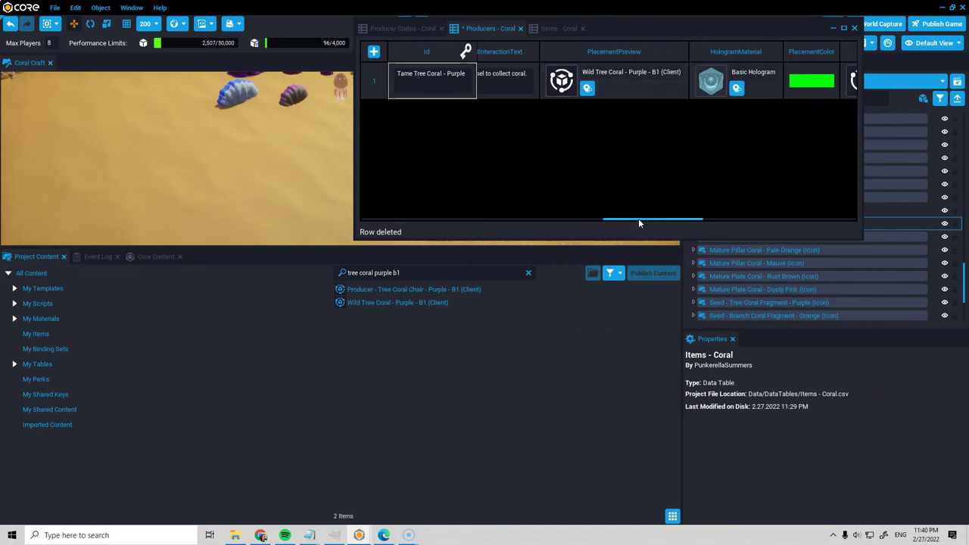
# Move the table window over the viewport and copy the item Id Mature Tree Coral - Purple from Items - Coral
pyautogui.moveTo(642, 218); pyautogui.dragTo(725, 203)
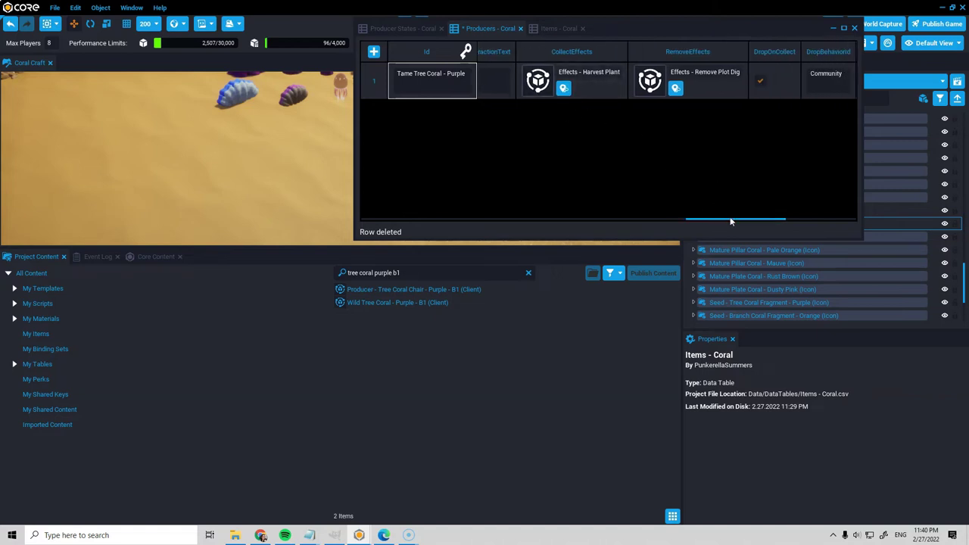
pyautogui.moveTo(731, 222); pyautogui.dragTo(787, 219)
pyautogui.moveTo(636, 30); pyautogui.dragTo(450, 108)
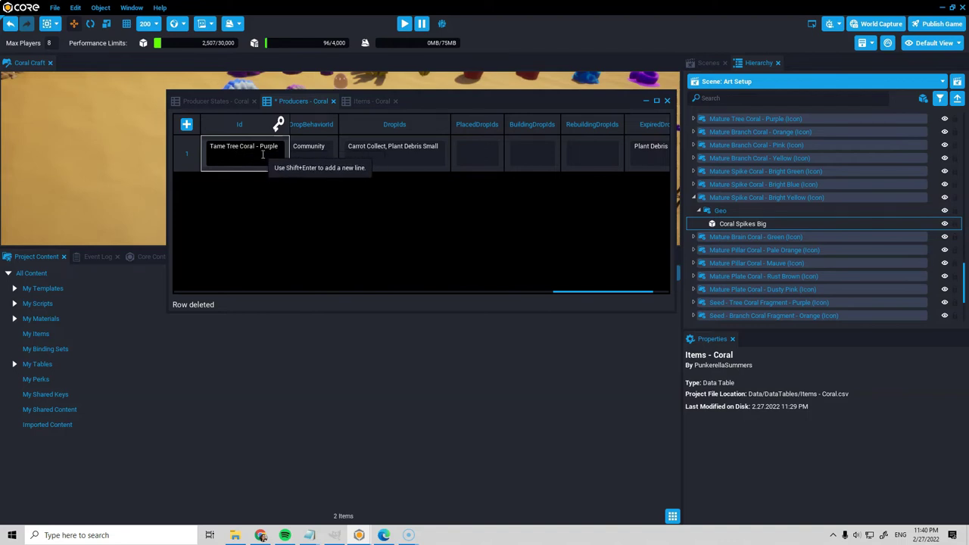
pyautogui.click(369, 101)
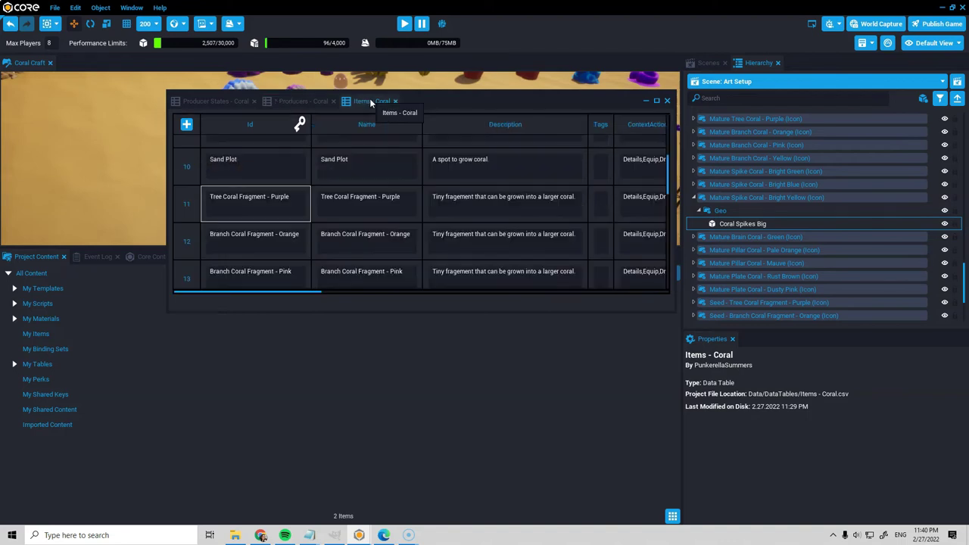
pyautogui.scroll(-6, 284, 245)
pyautogui.scroll(-4, 287, 242)
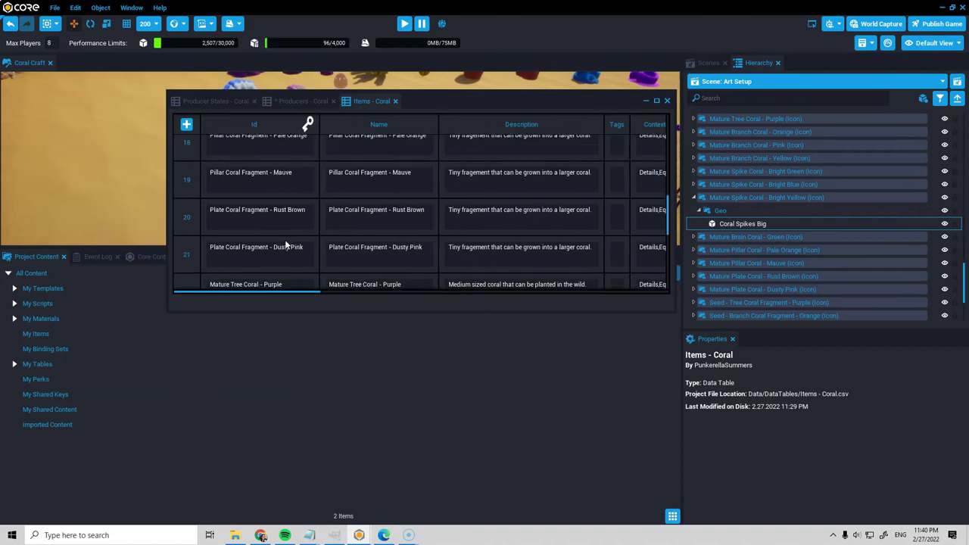
pyautogui.scroll(-3, 293, 254)
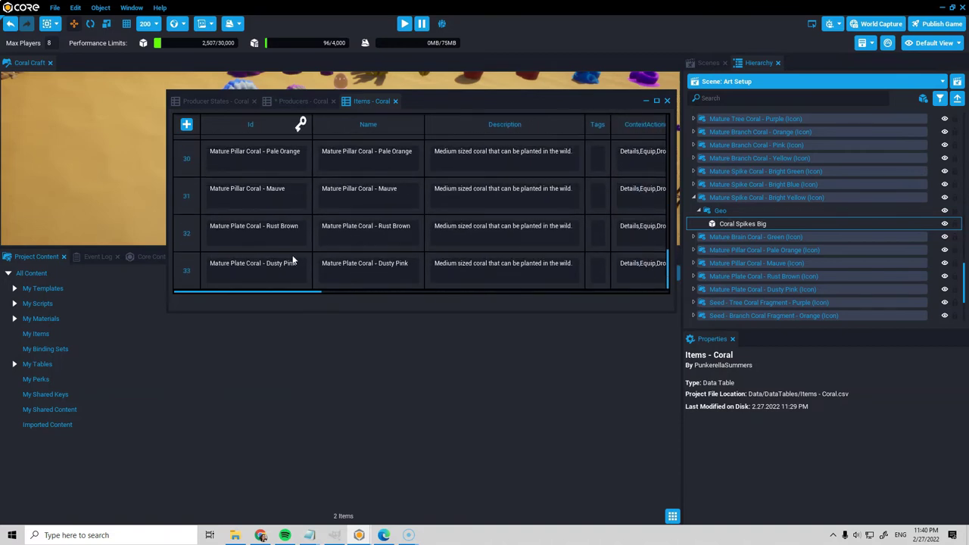
pyautogui.scroll(1, 280, 233)
pyautogui.scroll(3, 281, 234)
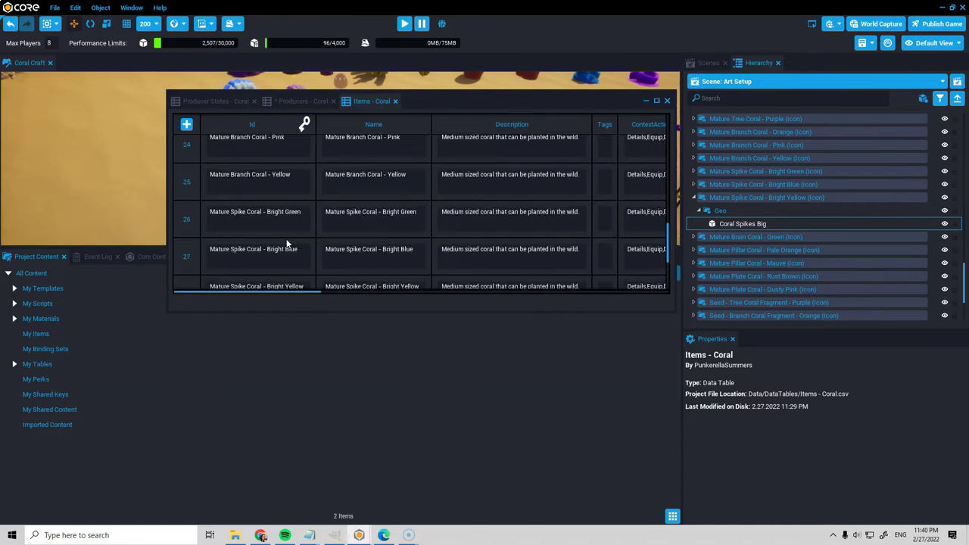
pyautogui.scroll(3, 287, 238)
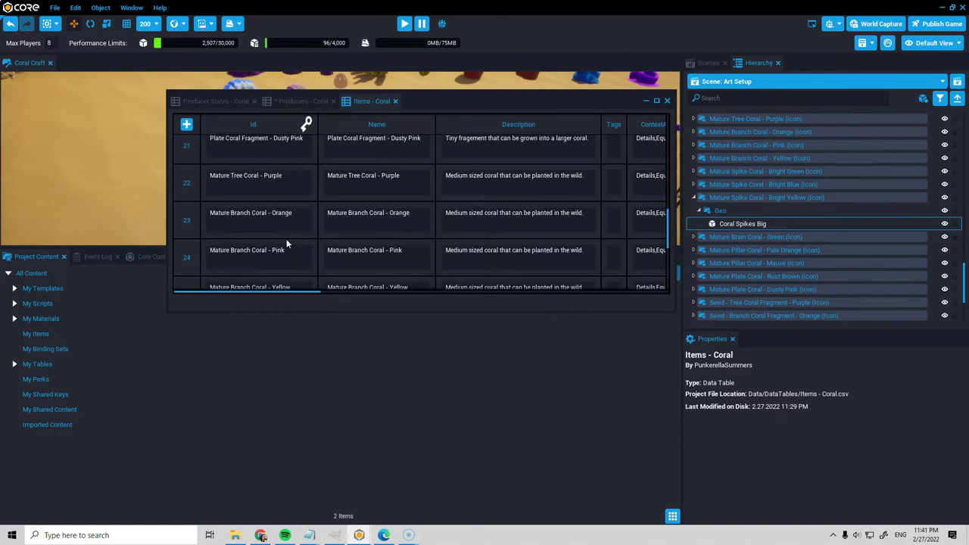
# Return to the producer's drop fields in Producers - Coral and save all changes
pyautogui.click(301, 102)
pyautogui.moveTo(593, 298)
pyautogui.mouseDown()
pyautogui.moveTo(612, 297)
pyautogui.moveTo(603, 297)
pyautogui.mouseUp()
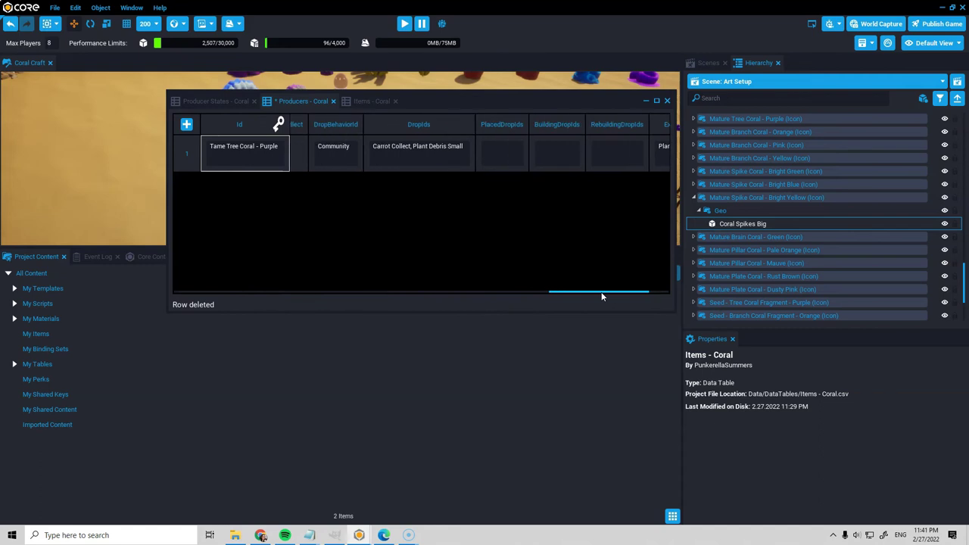
pyautogui.click(52, 9)
pyautogui.click(66, 34)
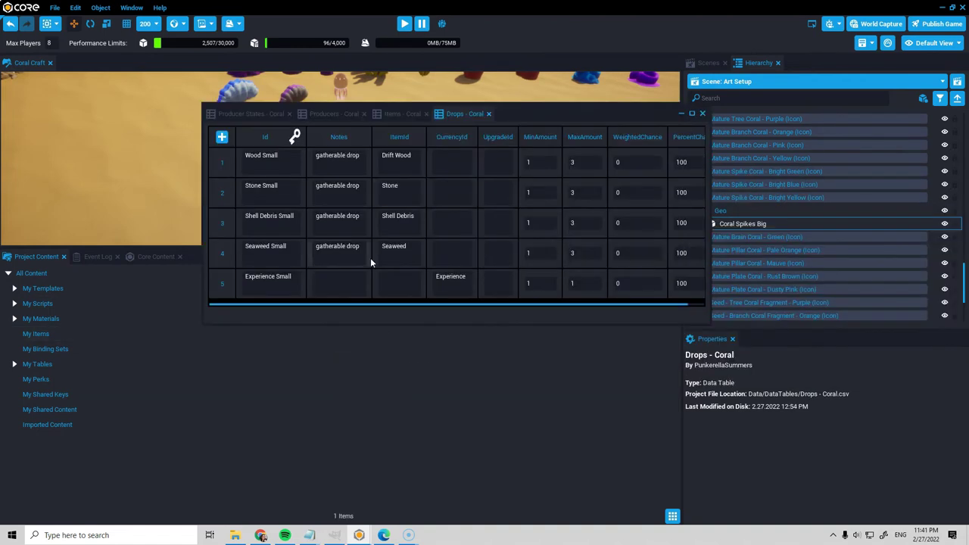
# Add a row to Drops - Coral with ItemId Mature Tree Coral - Purple and Id "Mature Tree Coral - Purple Collect"
pyautogui.click(222, 137)
pyautogui.click(399, 286)
pyautogui.write('Mature Tree Coral - Purple')
pyautogui.click(271, 286)
pyautogui.write('Mature Tree Coral - Purple')
pyautogui.write('Collect')
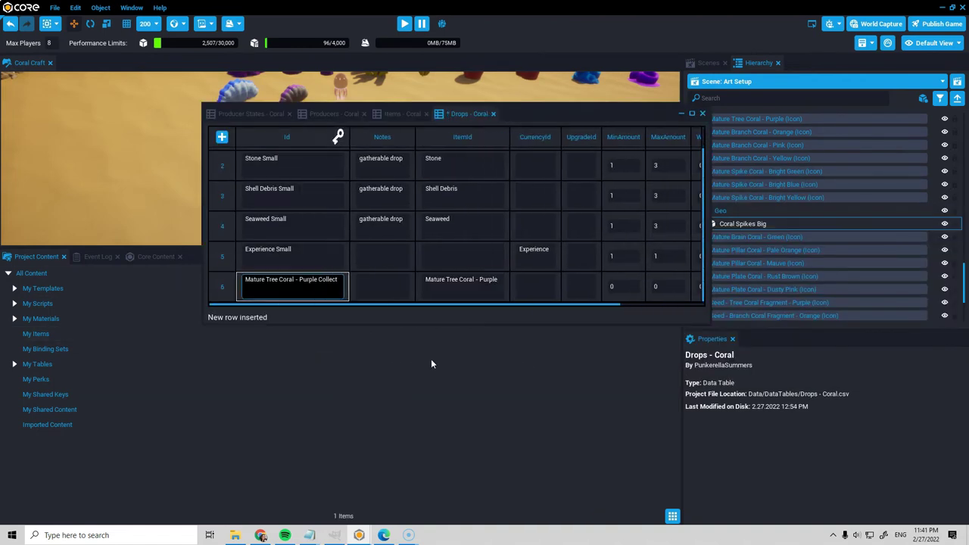
# Set the new drop's Notes to "producer harvest", MinAmount and MaxAmount to 1, and PercentChance to 100
pyautogui.click(371, 287)
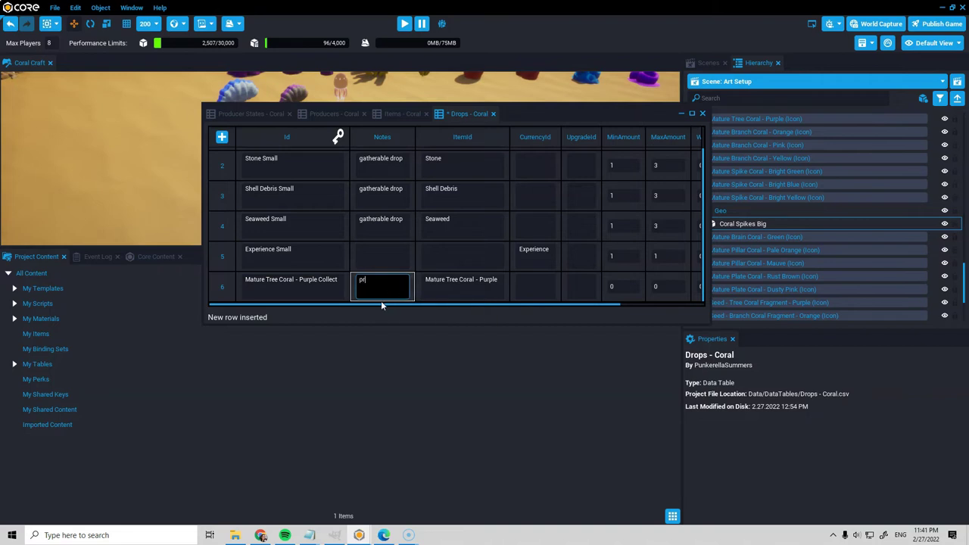
pyautogui.write('producer harvest')
pyautogui.moveTo(381, 304); pyautogui.dragTo(510, 304)
pyautogui.click(518, 286)
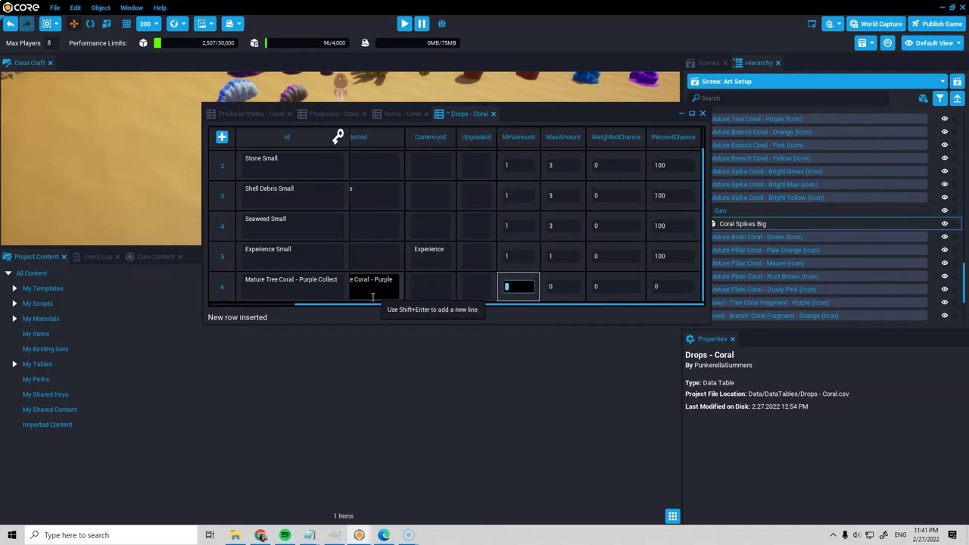
pyautogui.write('1')
pyautogui.press('Tab')
pyautogui.write('1')
pyautogui.click(676, 288)
pyautogui.write('100')
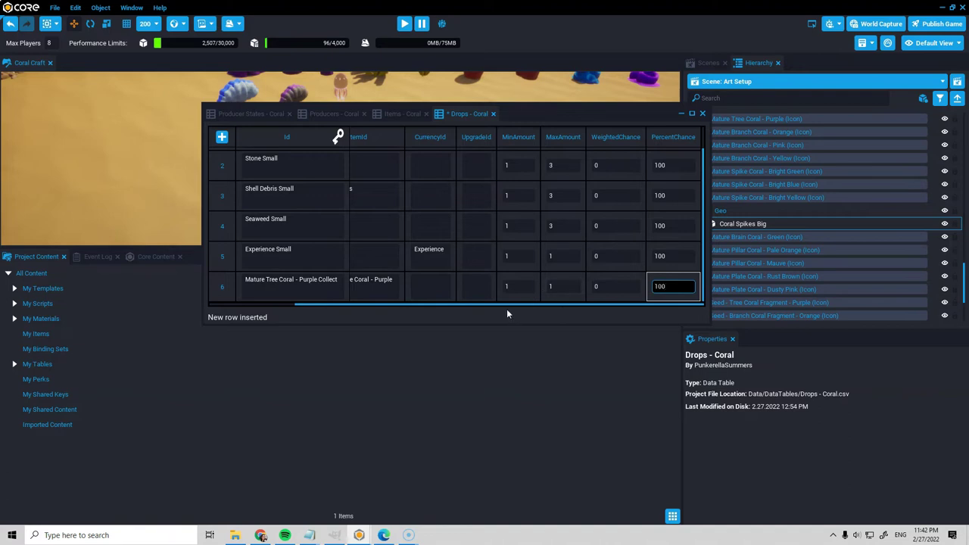
# Copy the drop Id Mature Tree Coral - Purple Collect into the producer's DropIds, replacing its contents and adding a trailing comma
pyautogui.moveTo(517, 303); pyautogui.dragTo(296, 306)
pyautogui.click(320, 284)
pyautogui.hotkey('ctrl', 'c')
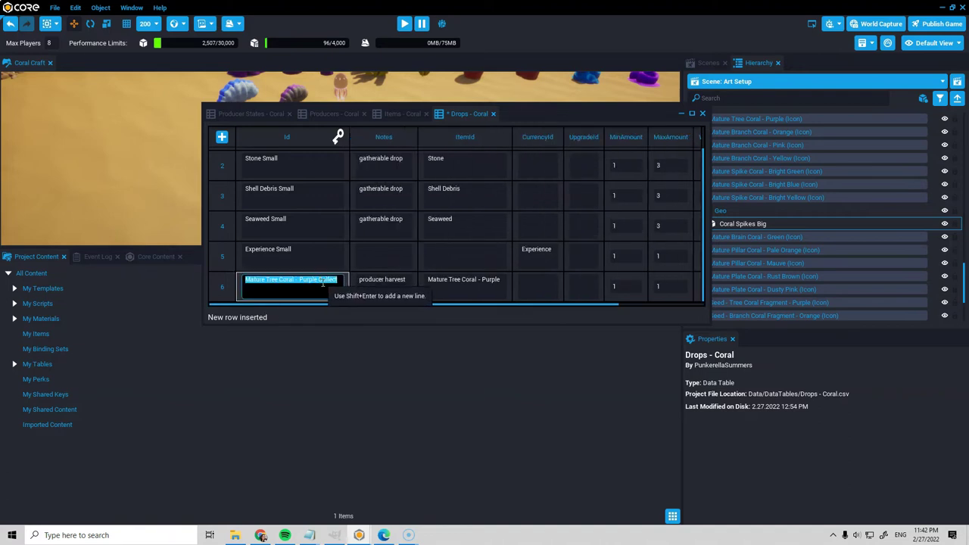
pyautogui.click(333, 114)
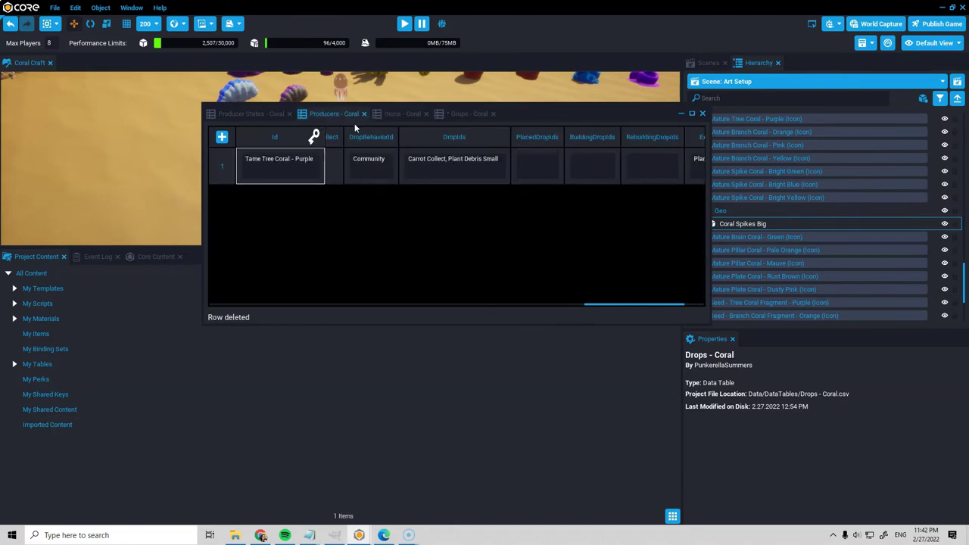
pyautogui.click(366, 163)
pyautogui.press('Tab')
pyautogui.hotkey('ctrl', 'v')
pyautogui.write(',')
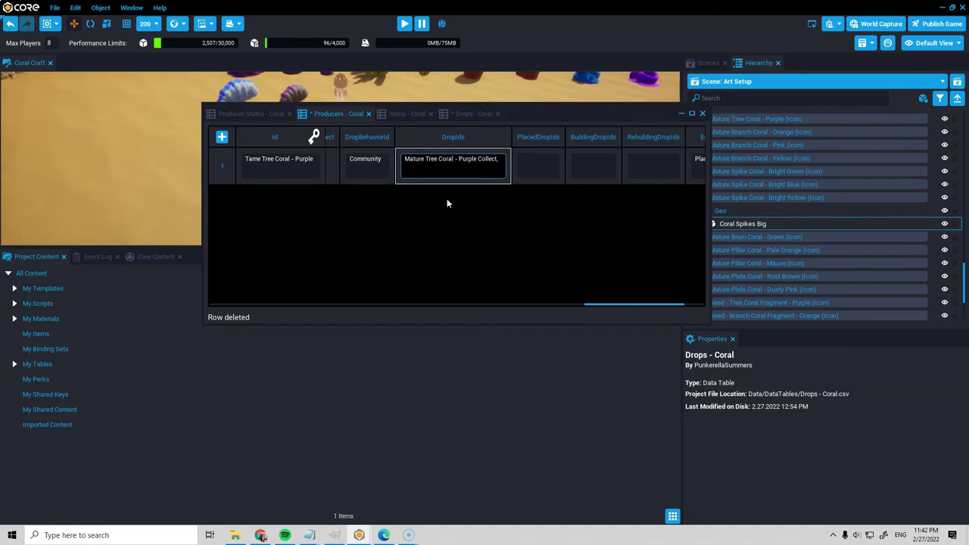
# Check the drop and item tables, then append Experience Small to the producer's DropIds
pyautogui.click(477, 114)
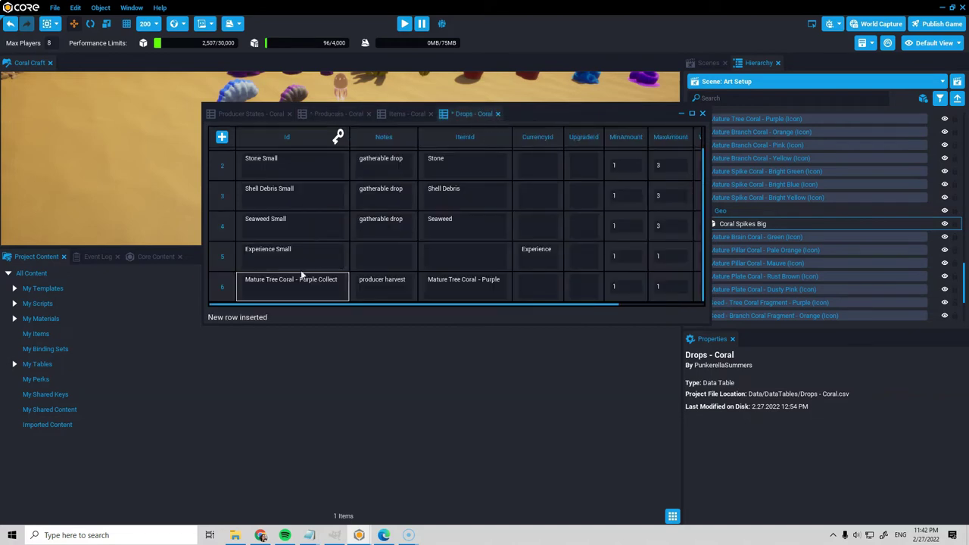
pyautogui.click(407, 114)
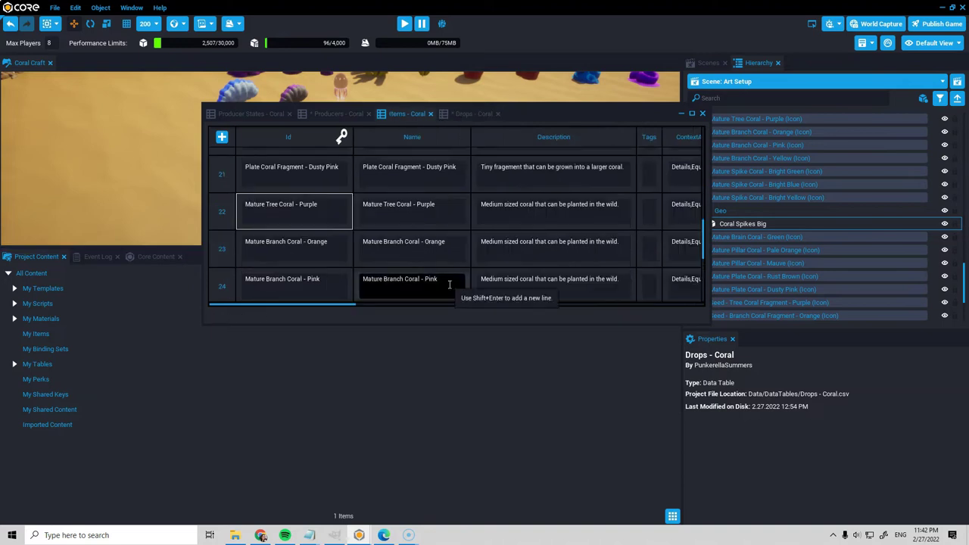
pyautogui.click(338, 115)
pyautogui.click(500, 164)
pyautogui.write('Experience Small')
# Clear the producer's ExpiredDropIds and ProducerBuffIds fields
pyautogui.moveTo(609, 305); pyautogui.dragTo(632, 305)
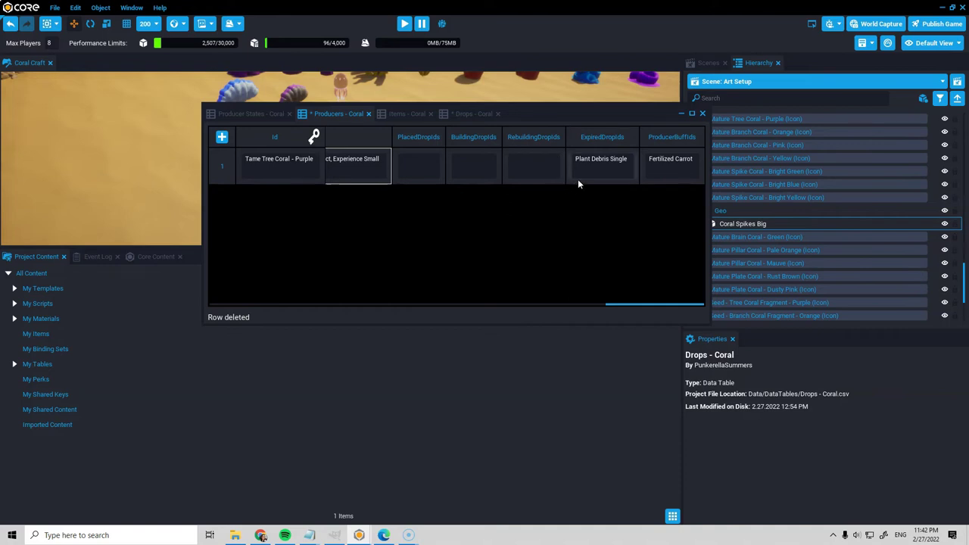
pyautogui.moveTo(575, 161); pyautogui.dragTo(627, 181)
pyautogui.press('BackSpace')
pyautogui.click(679, 159)
pyautogui.press('BackSpace')
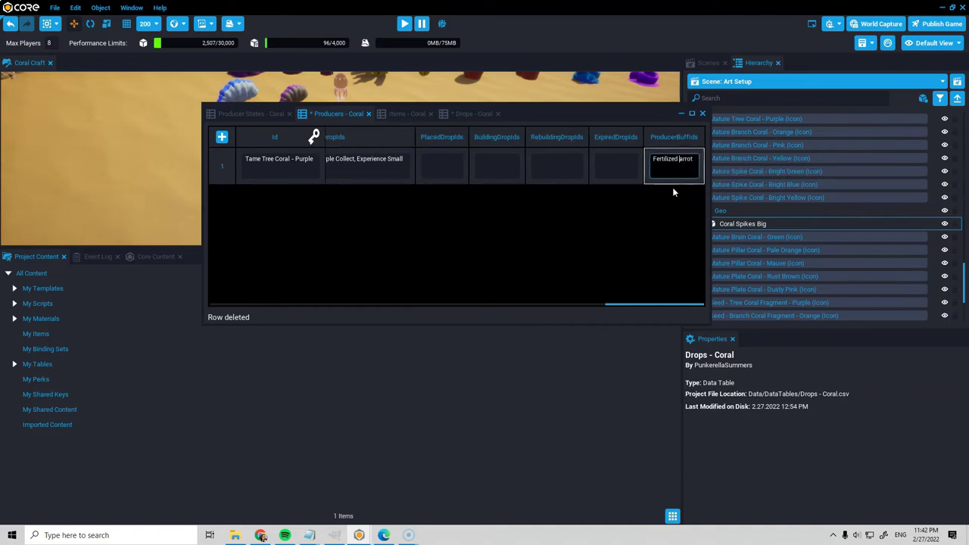
pyautogui.hotkey('ctrl', 'a')
pyautogui.hotkey('ctrl', 'x')
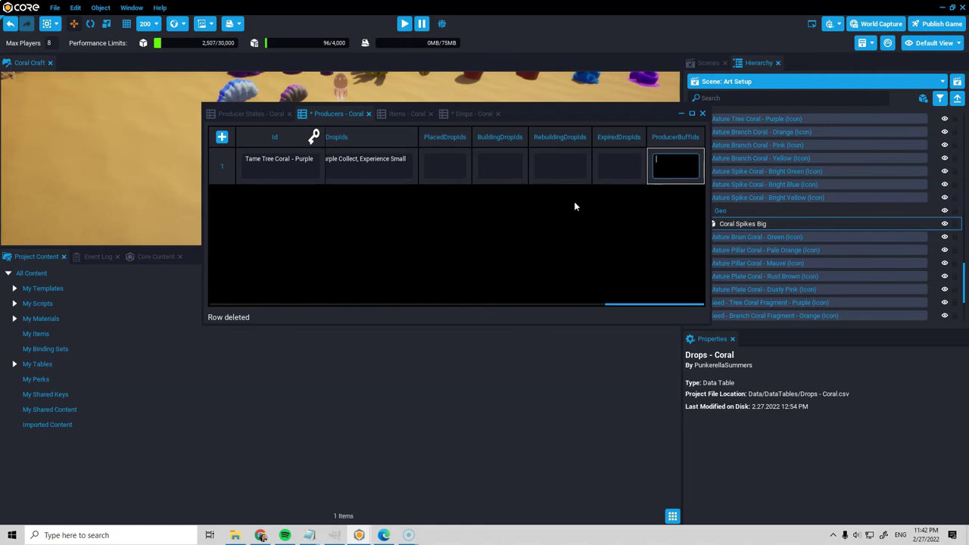
# Save all changes to the project and switch to the Producer States - Coral table
pyautogui.moveTo(660, 303); pyautogui.dragTo(256, 296)
pyautogui.click(55, 7)
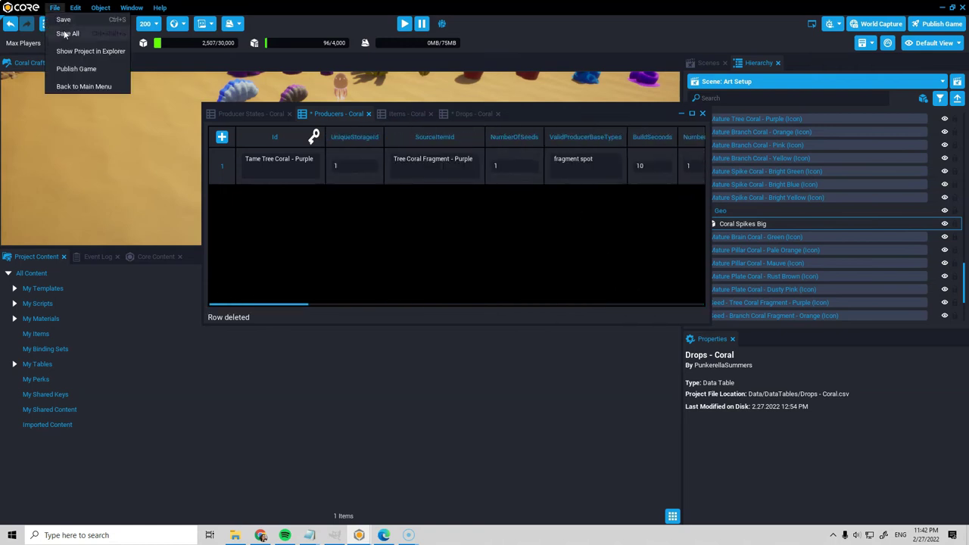
pyautogui.click(66, 34)
pyautogui.click(251, 113)
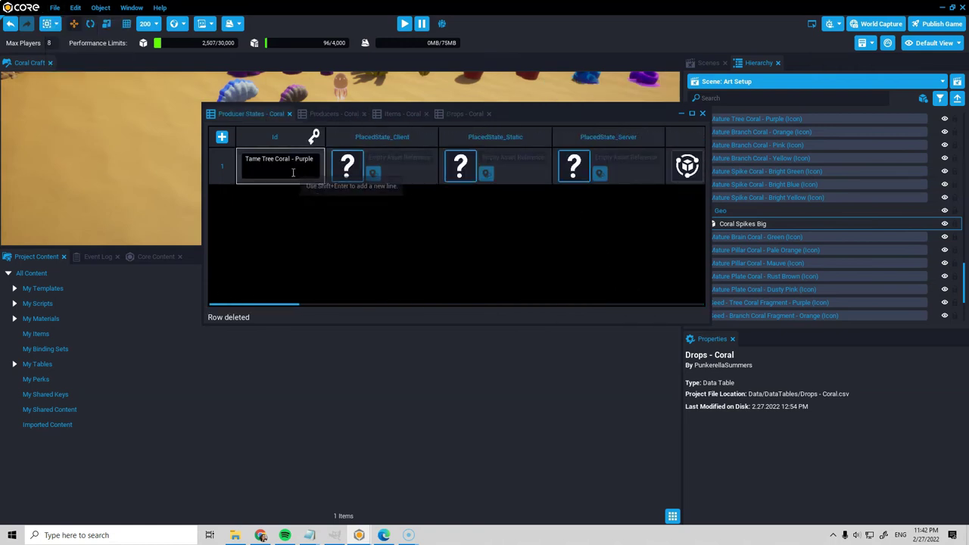
# Minimise the data table window and examine the Wild Tree Coral - Purple B1, B2 and B3 models in the scene
pyautogui.click(680, 113)
pyautogui.moveTo(223, 154); pyautogui.dragTo(244, 176, button='right')
pyautogui.press('w')
pyautogui.click(272, 194)
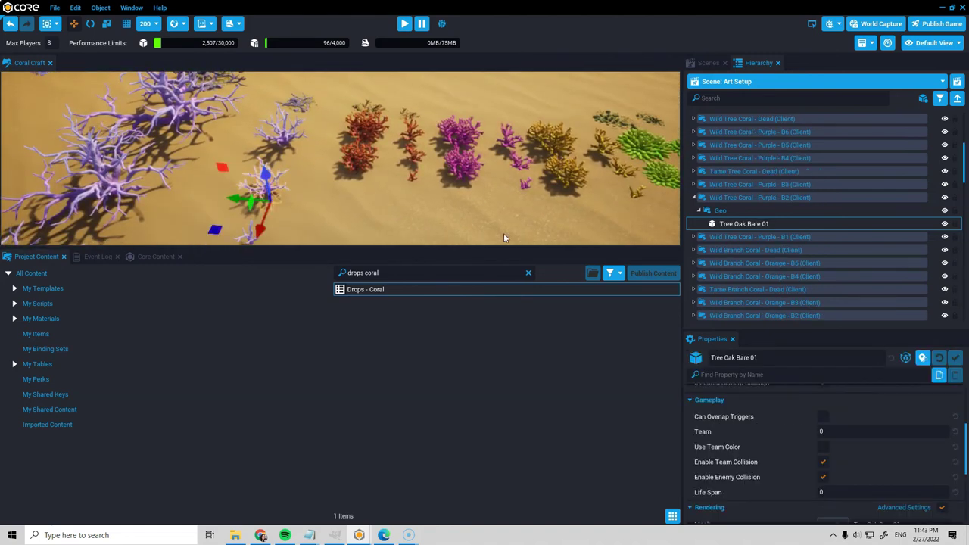
pyautogui.click(694, 198)
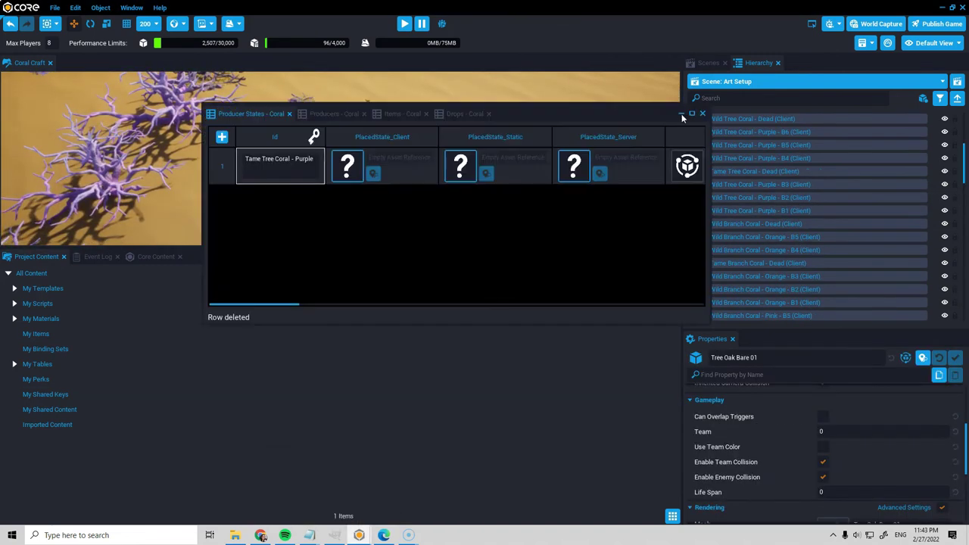
pyautogui.click(684, 115)
pyautogui.moveTo(241, 174); pyautogui.dragTo(312, 187, button='right')
pyautogui.click(312, 187)
pyautogui.click(385, 149)
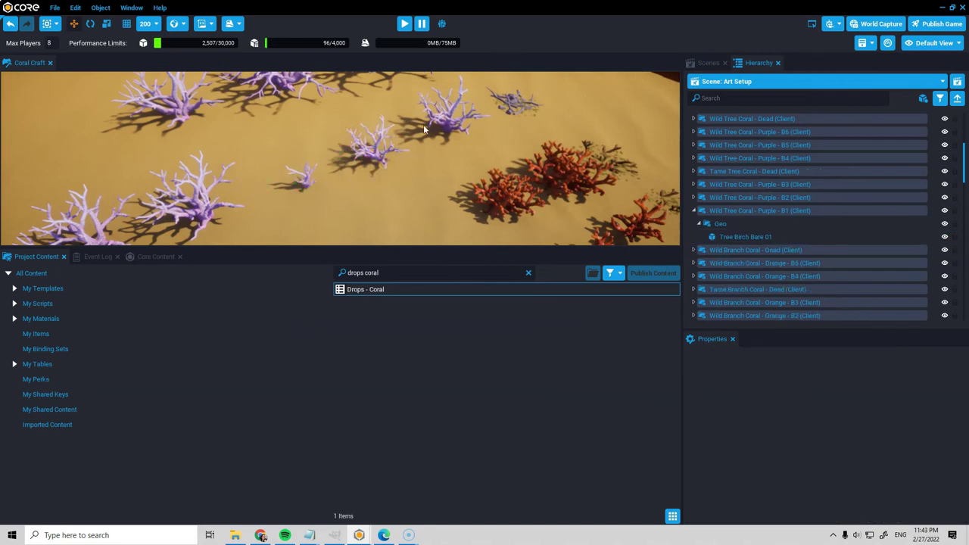
pyautogui.click(385, 157)
pyautogui.click(450, 121)
pyautogui.moveTo(448, 125); pyautogui.dragTo(395, 203, button='right')
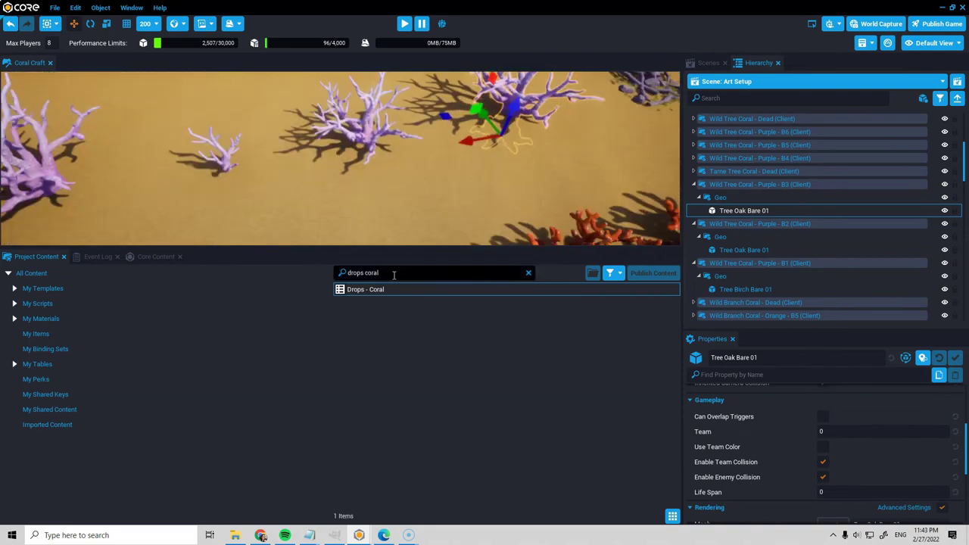
pyautogui.moveTo(482, 176); pyautogui.dragTo(482, 177, button='right')
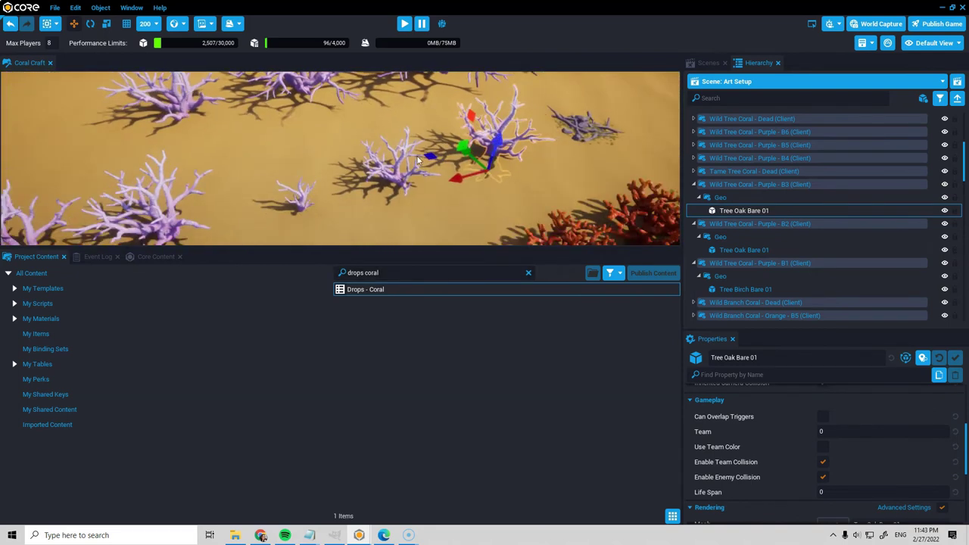
# Switch from the project content to the Core Content library and browse its 3D Objects down to Basic Shapes
pyautogui.click(155, 256)
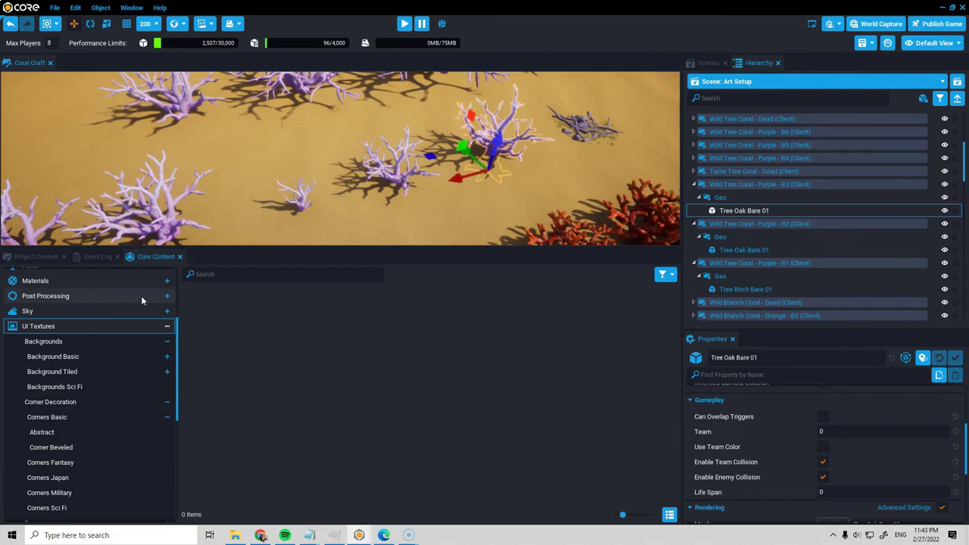
pyautogui.scroll(1, 136, 299)
pyautogui.scroll(3, 132, 299)
pyautogui.click(73, 288)
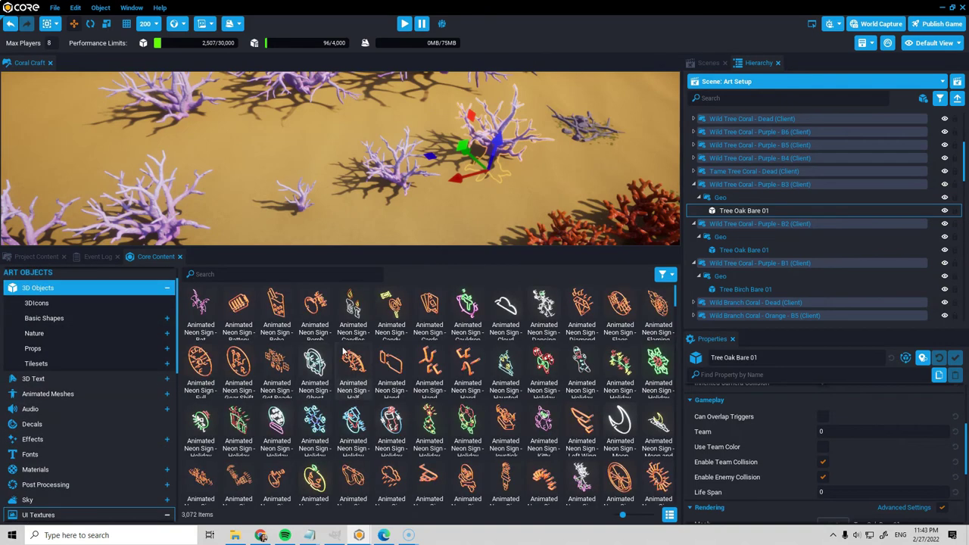
pyautogui.click(31, 303)
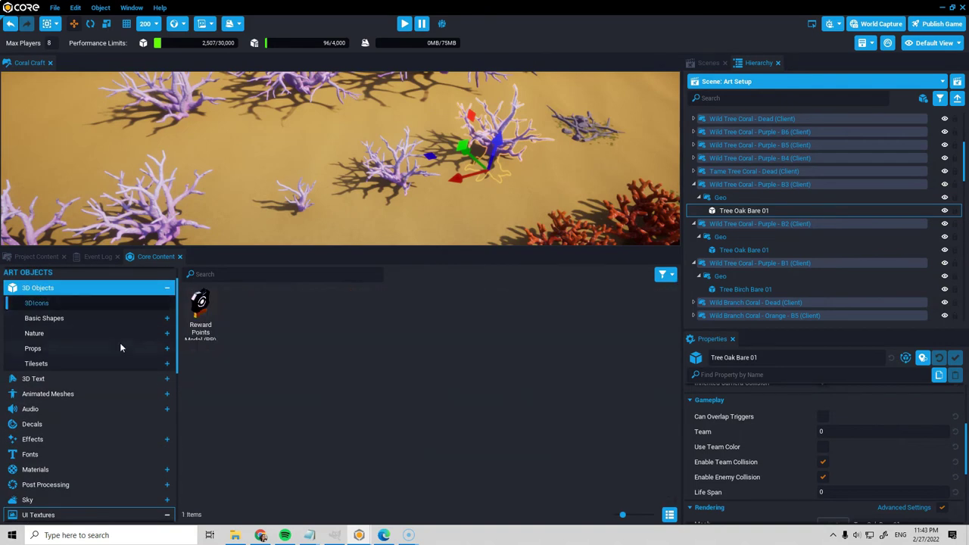
pyautogui.click(45, 318)
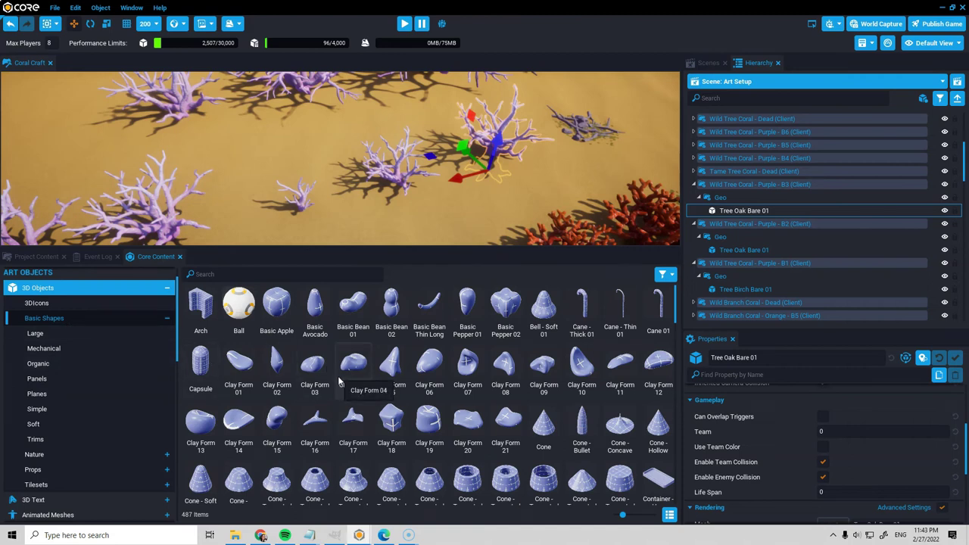
# Search Core Content for a sphere and place one beside the B2 purple tree coral
pyautogui.click(246, 274)
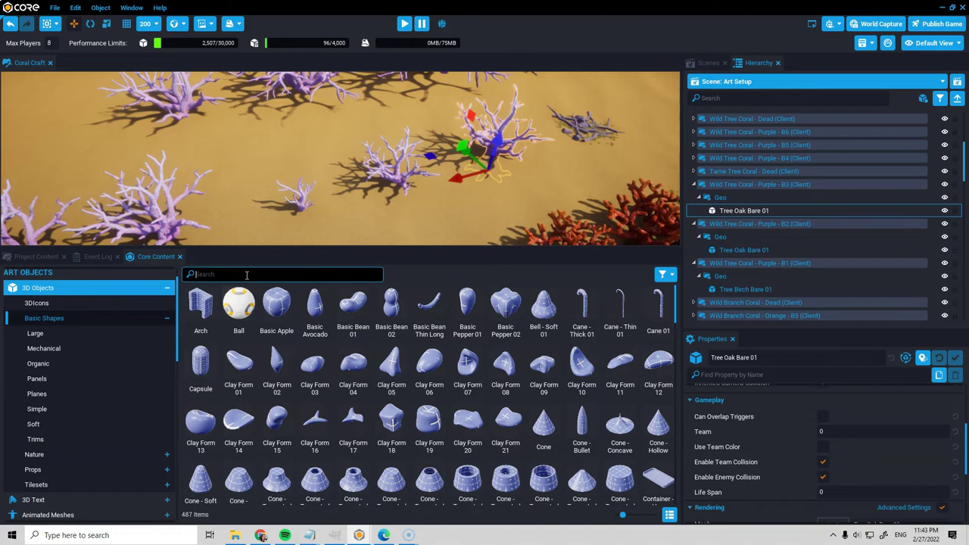
pyautogui.write('sph')
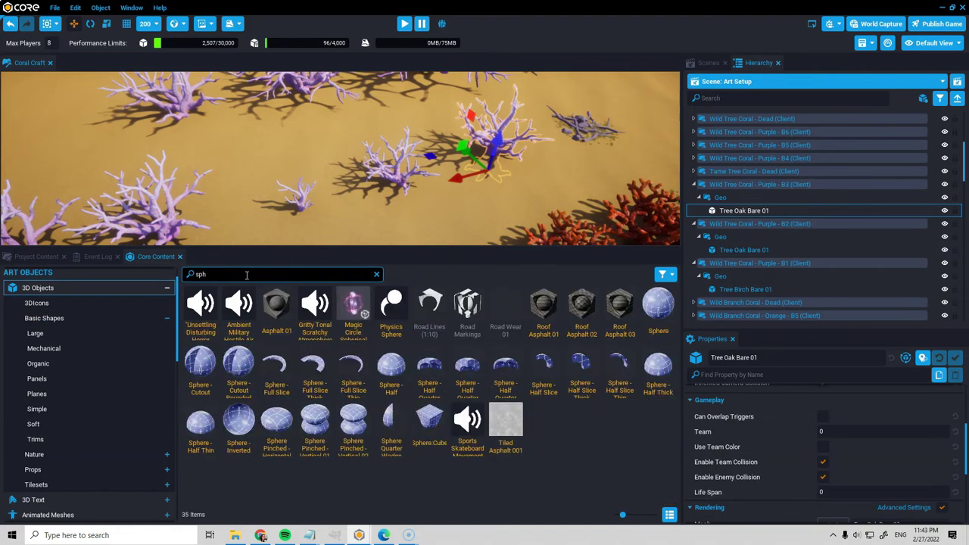
pyautogui.write('re')
pyautogui.press('BackSpace')
pyautogui.press('BackSpace')
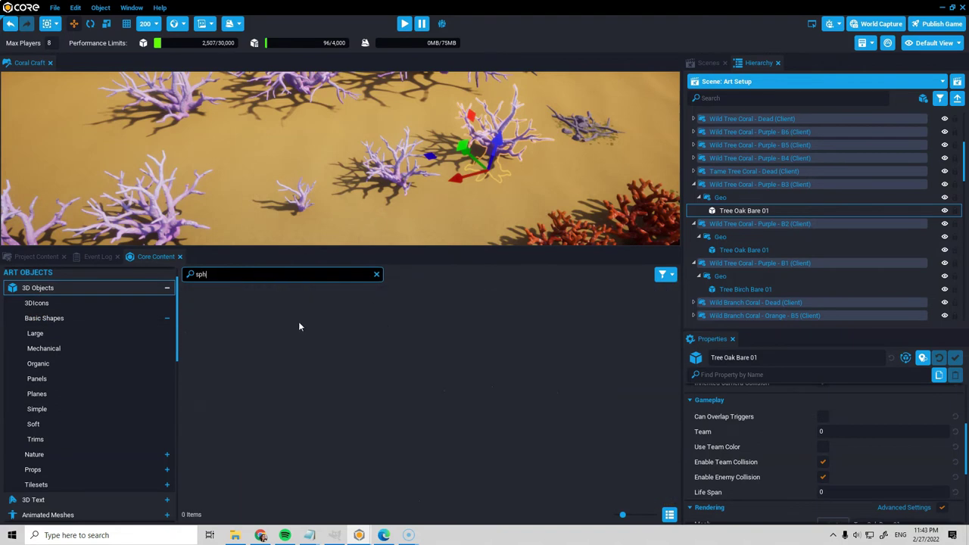
pyautogui.write('ere')
pyautogui.moveTo(353, 311); pyautogui.dragTo(424, 202)
# Preview the sphere using the Player Collision view mode and delete it from the scene
pyautogui.click(930, 42)
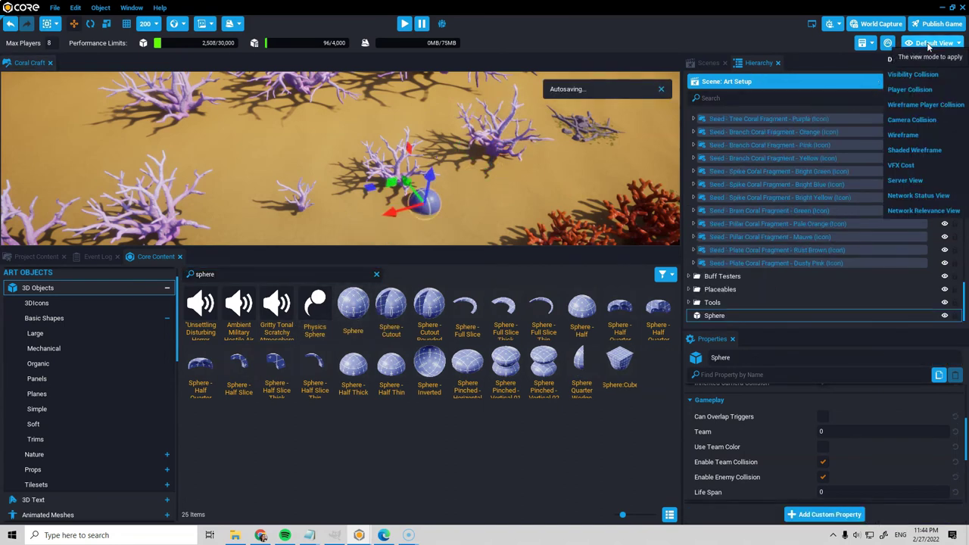
pyautogui.click(916, 95)
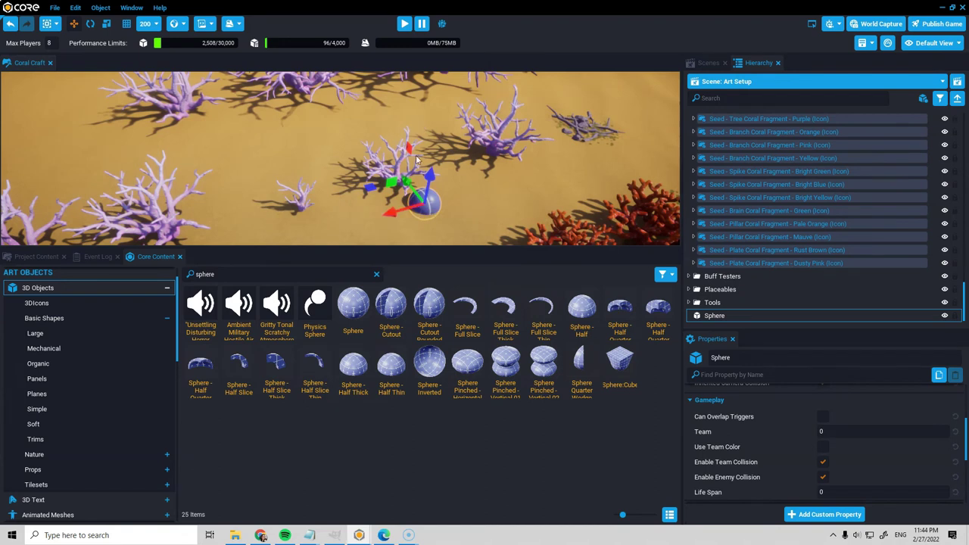
pyautogui.press('Delete')
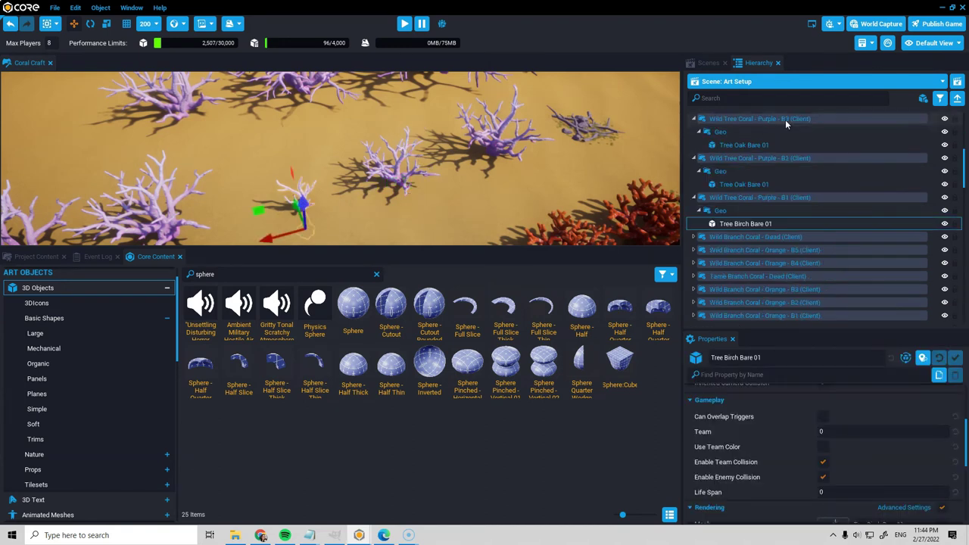
# Copy the Wild Tree Coral - Purple B3, B2 and B1 (Client) objects and paste them at the end of the hierarchy
pyautogui.click(785, 119)
pyautogui.keyDown('shift'); pyautogui.click(777, 159); pyautogui.keyUp('shift')
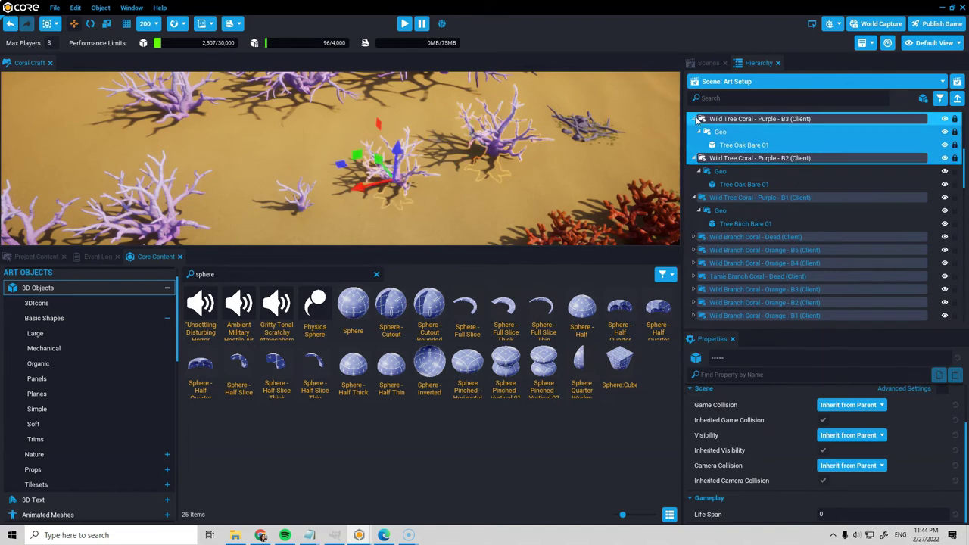
pyautogui.keyDown('shift'); pyautogui.click(750, 145); pyautogui.keyUp('shift')
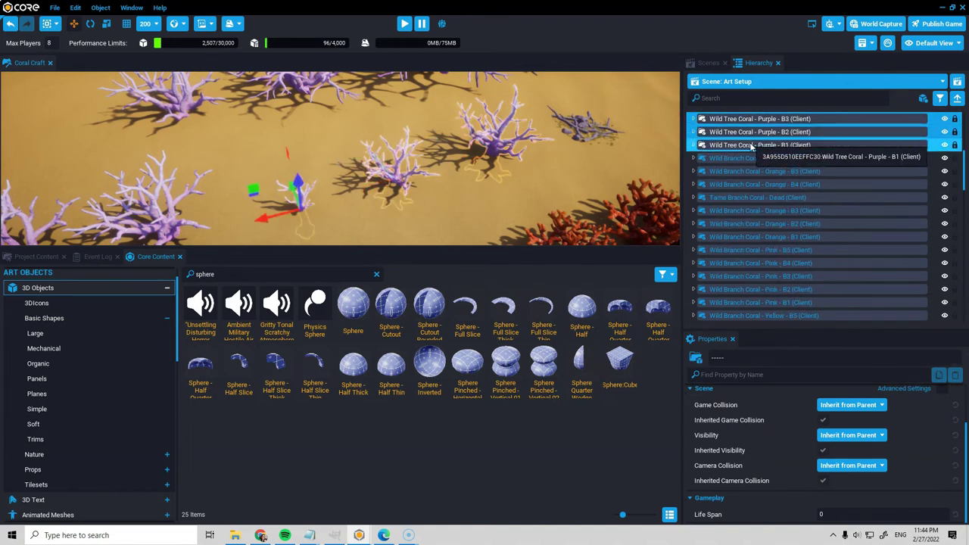
pyautogui.moveTo(963, 171); pyautogui.dragTo(967, 296)
pyautogui.rightClick(739, 315)
pyautogui.click(766, 156)
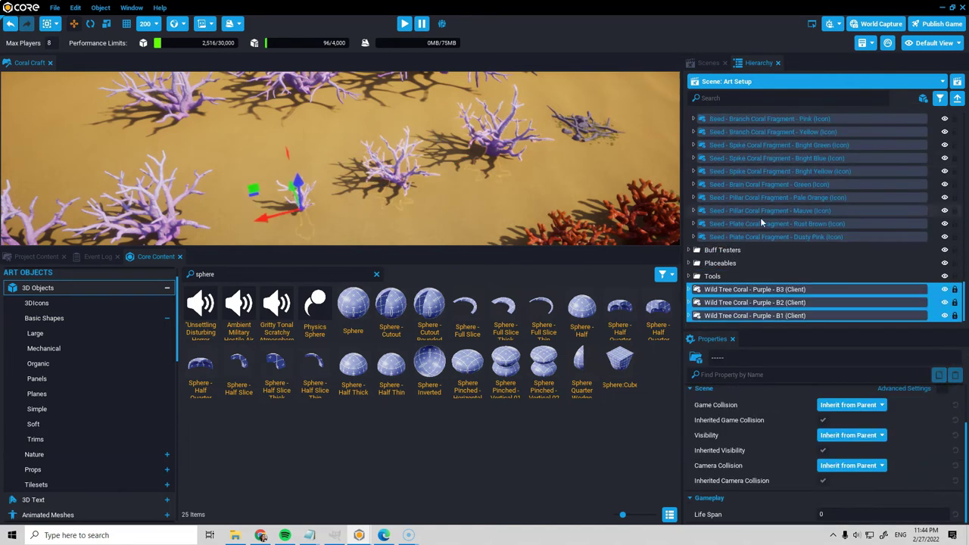
# Abandon the templates of the three pasted Wild Tree Coral - Purple copies
pyautogui.rightClick(738, 304)
pyautogui.moveTo(756, 318)
pyautogui.click(787, 372)
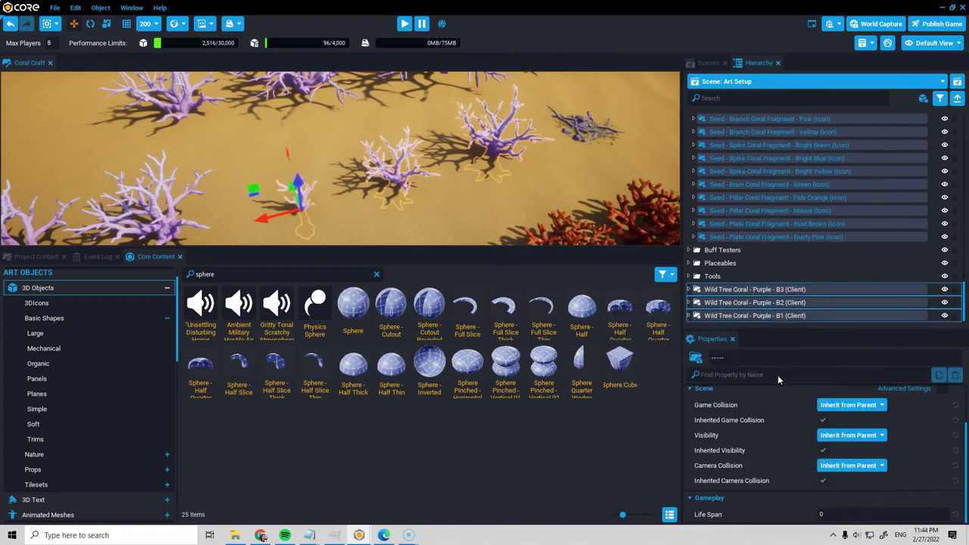
pyautogui.rightClick(791, 289)
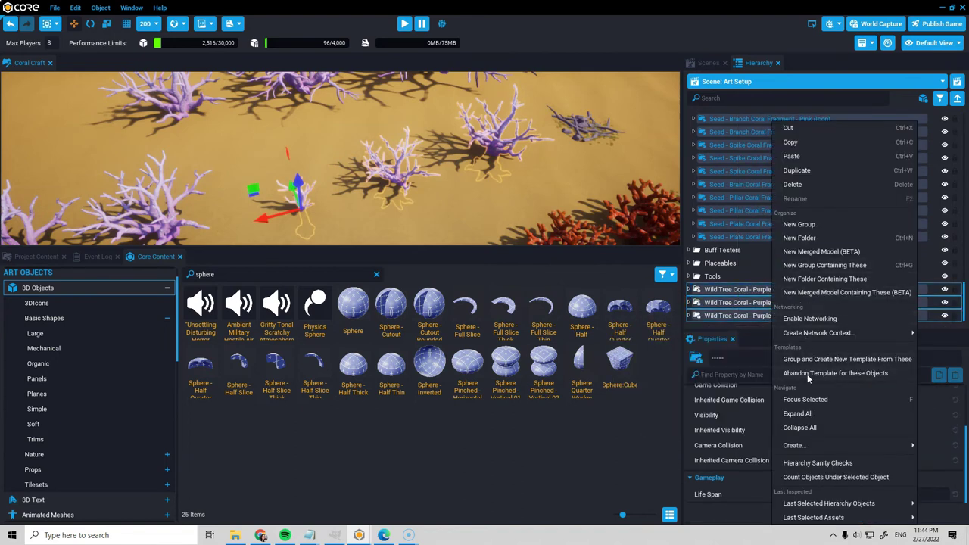
pyautogui.click(808, 374)
# Rename the three pasted B3, B2 and B1 corals, replacing Client with Static in their names
pyautogui.click(794, 289)
pyautogui.rightClick(799, 289)
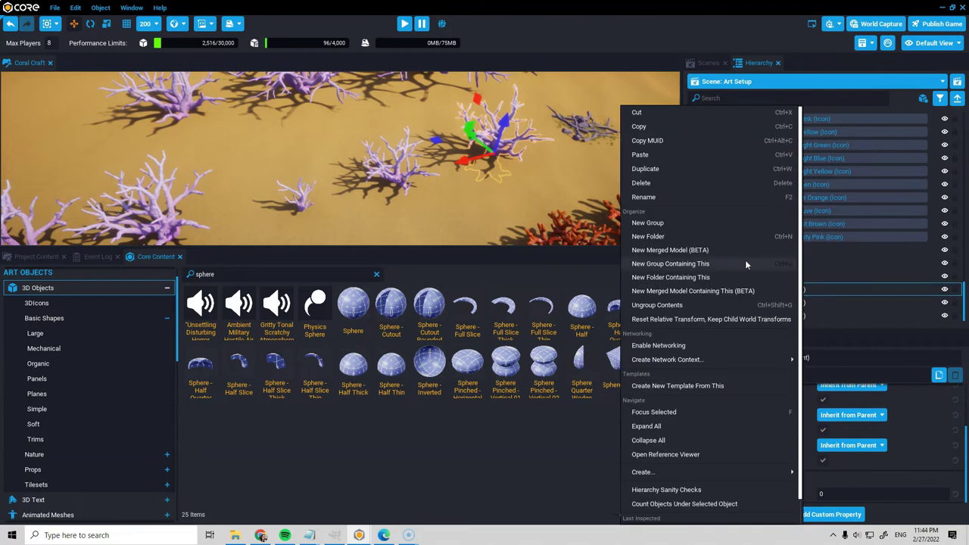
pyautogui.click(643, 196)
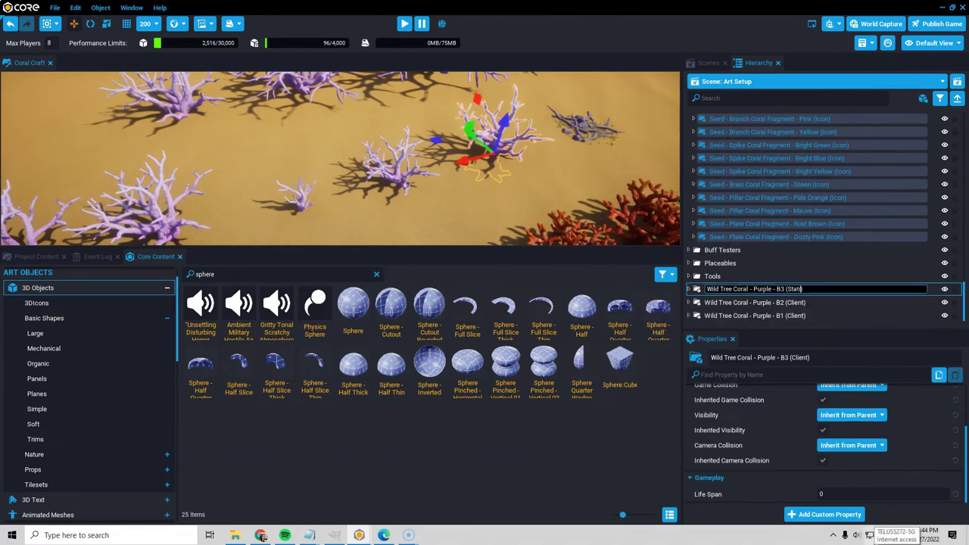
pyautogui.write('c')
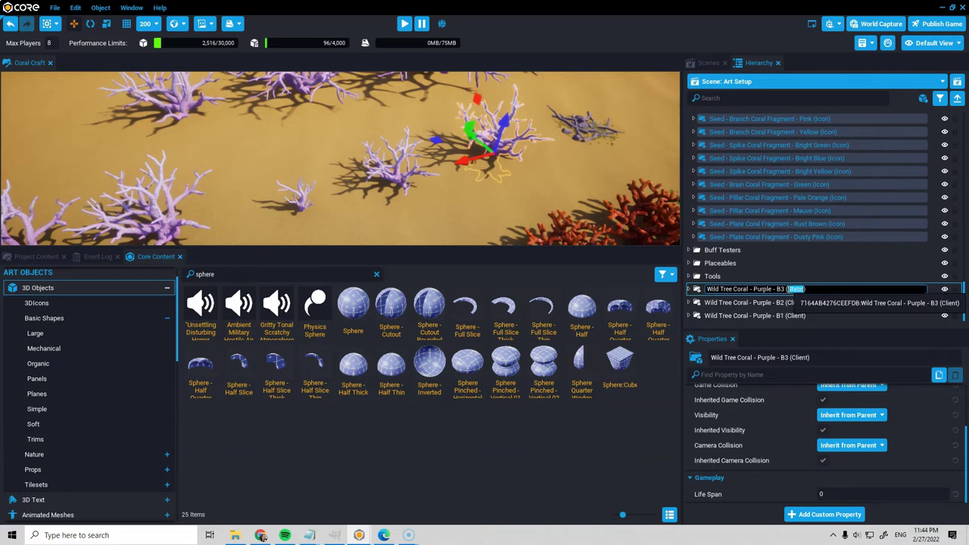
pyautogui.rightClick(802, 304)
pyautogui.click(757, 220)
pyautogui.doubleClick(795, 303)
pyautogui.write('Static')
pyautogui.click(802, 317)
pyautogui.press('F2')
pyautogui.click(757, 302)
# Delete the tree meshes inside the Geo groups of the B3, B2 and B1 (Static) corals
pyautogui.click(689, 289)
pyautogui.click(692, 302)
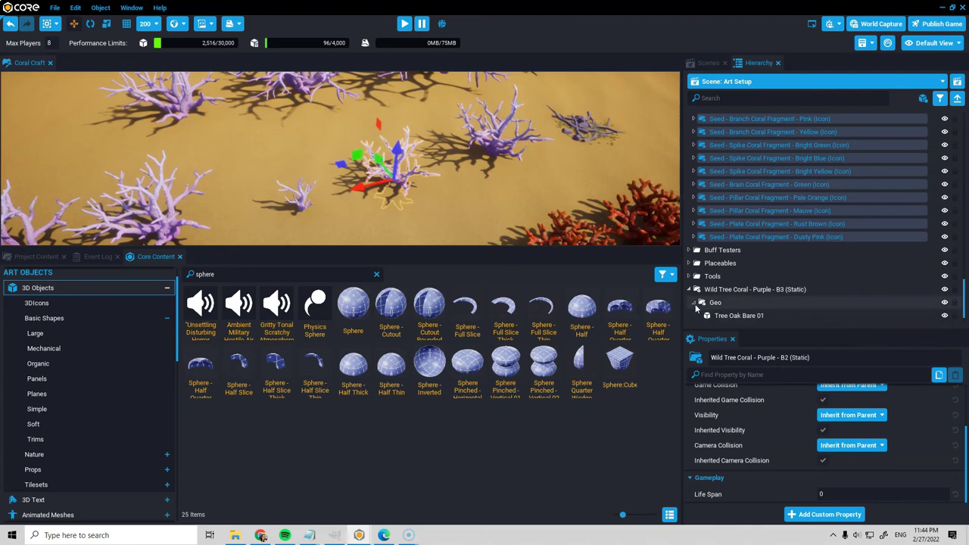
pyautogui.click(802, 289)
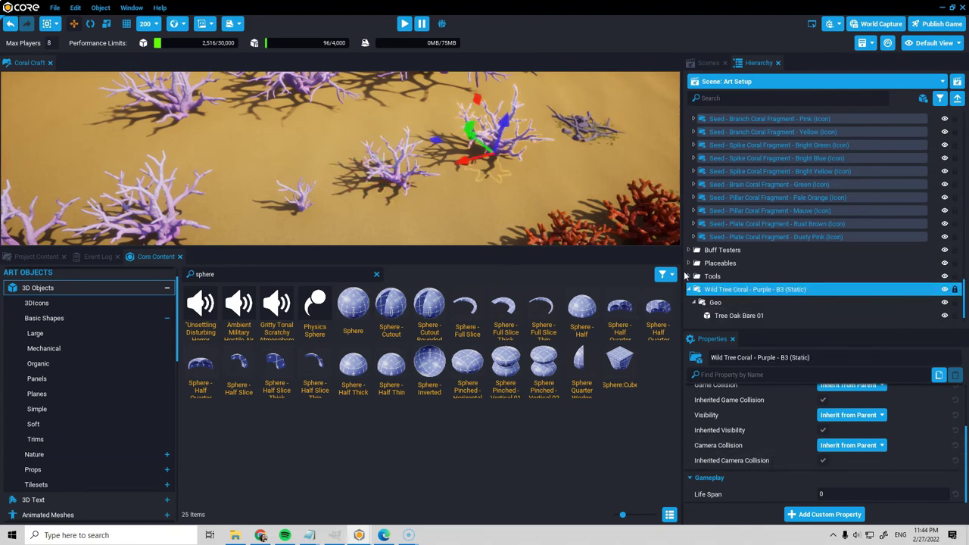
pyautogui.click(688, 289)
pyautogui.click(689, 290)
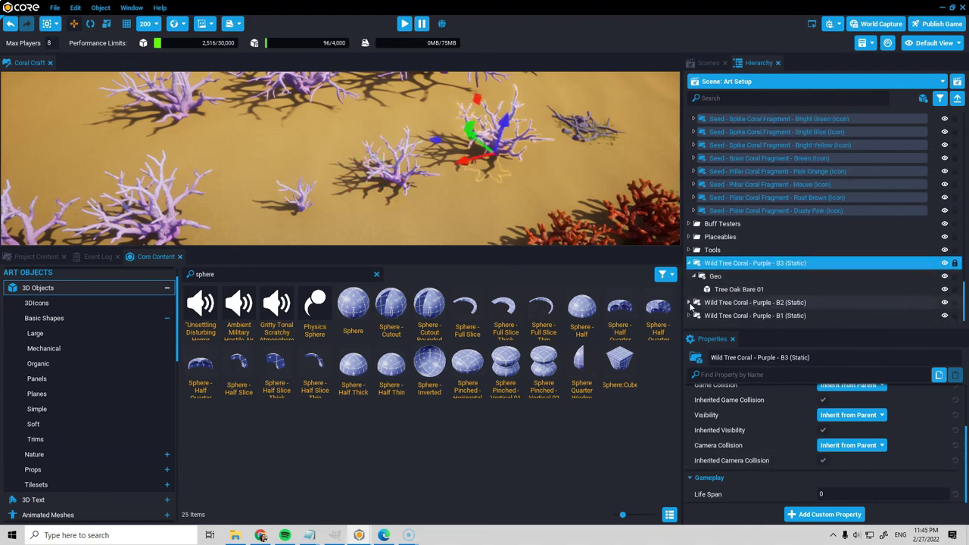
pyautogui.click(689, 302)
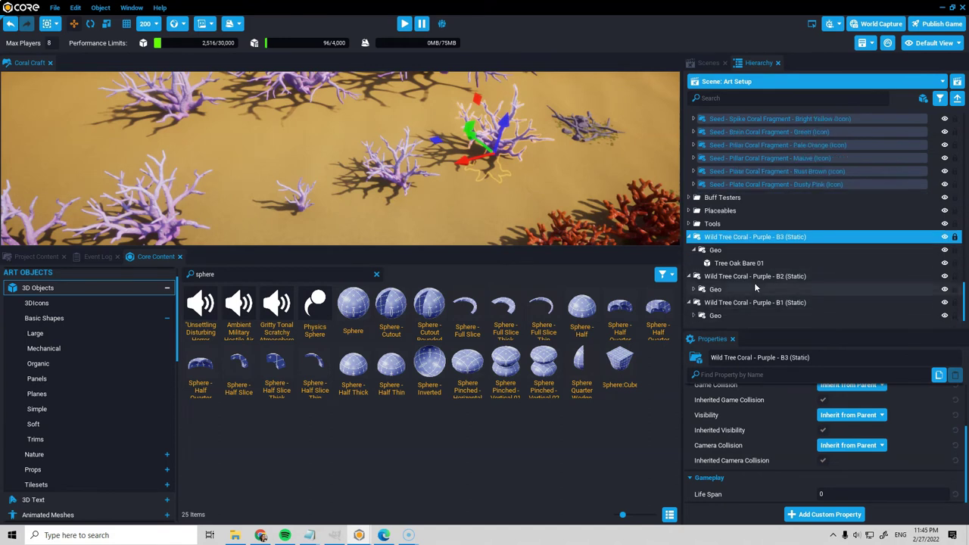
pyautogui.rightClick(713, 271)
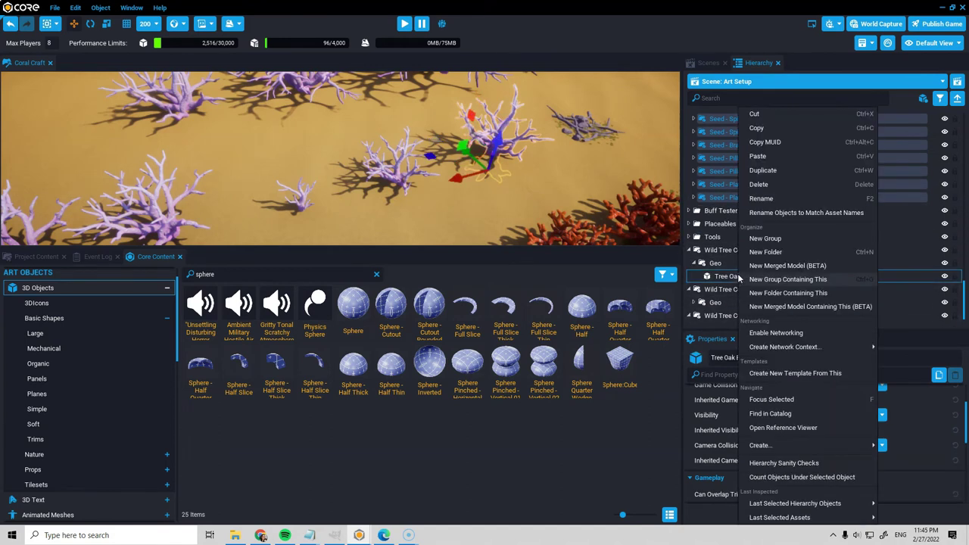
pyautogui.click(780, 185)
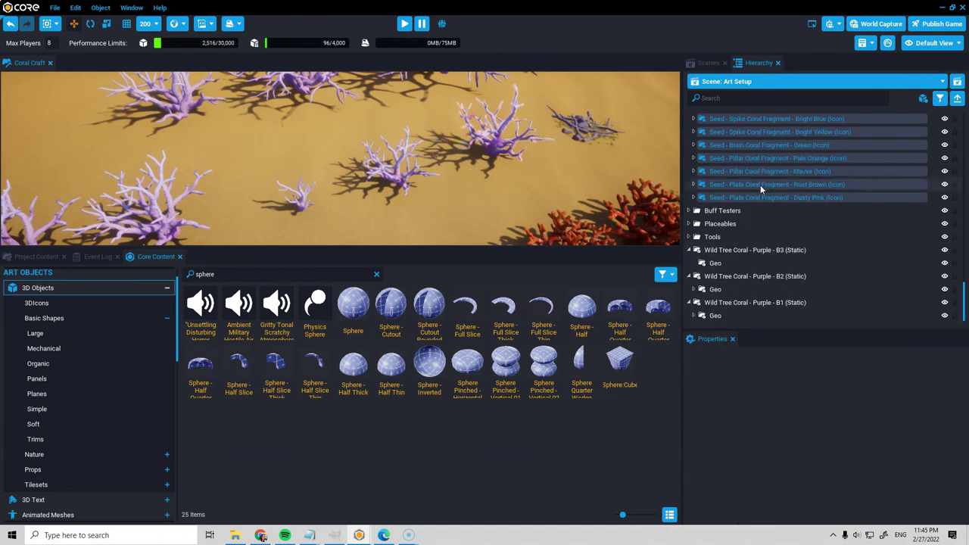
pyautogui.click(700, 291)
pyautogui.rightClick(727, 302)
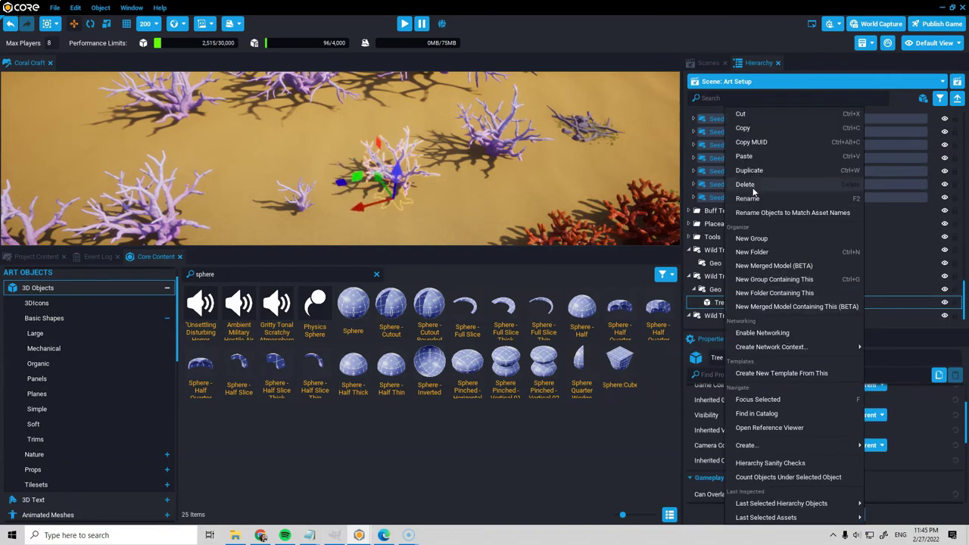
pyautogui.click(738, 186)
# Rename the Geo groups of all three Static corals as Collision
pyautogui.click(716, 264)
pyautogui.keyDown('ctrl'); pyautogui.click(716, 289); pyautogui.keyUp('ctrl')
pyautogui.keyDown('ctrl'); pyautogui.click(716, 315); pyautogui.keyUp('ctrl')
pyautogui.moveTo(732, 359); pyautogui.dragTo(618, 384)
pyautogui.write('Collision')
pyautogui.press('Return')
# Search Core Content for a capsule and add it to the Collision group of Wild Tree Coral - Purple - B3 (Static)
pyautogui.moveTo(227, 274); pyautogui.dragTo(56, 254)
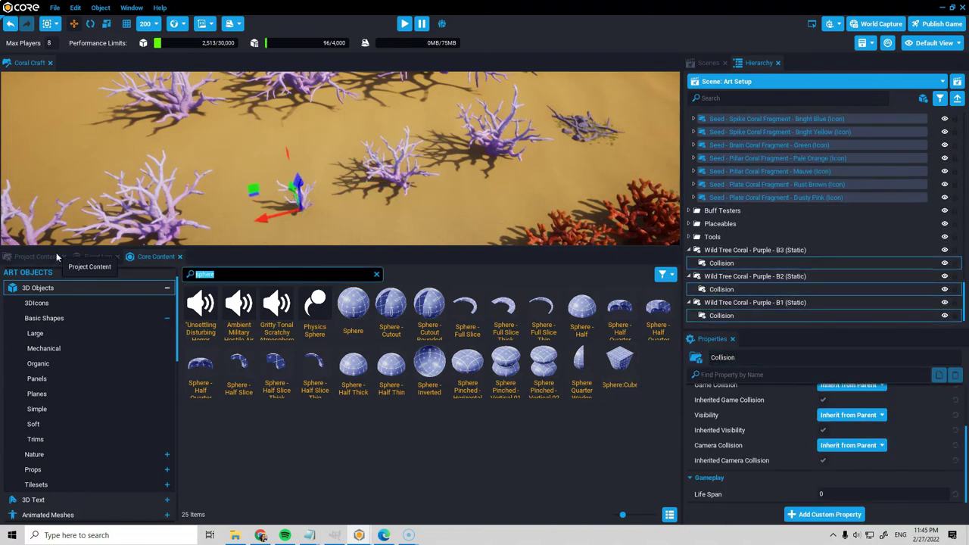
pyautogui.write('capsul')
pyautogui.moveTo(200, 308); pyautogui.dragTo(735, 269)
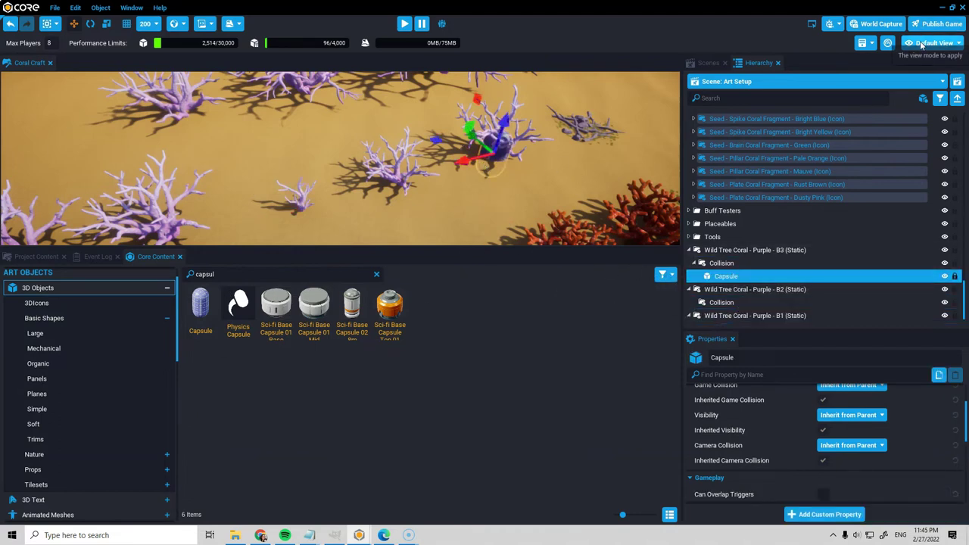
# Examine the capsule's collision against the B3 coral in Player Collision view and return to Default View
pyautogui.click(888, 44)
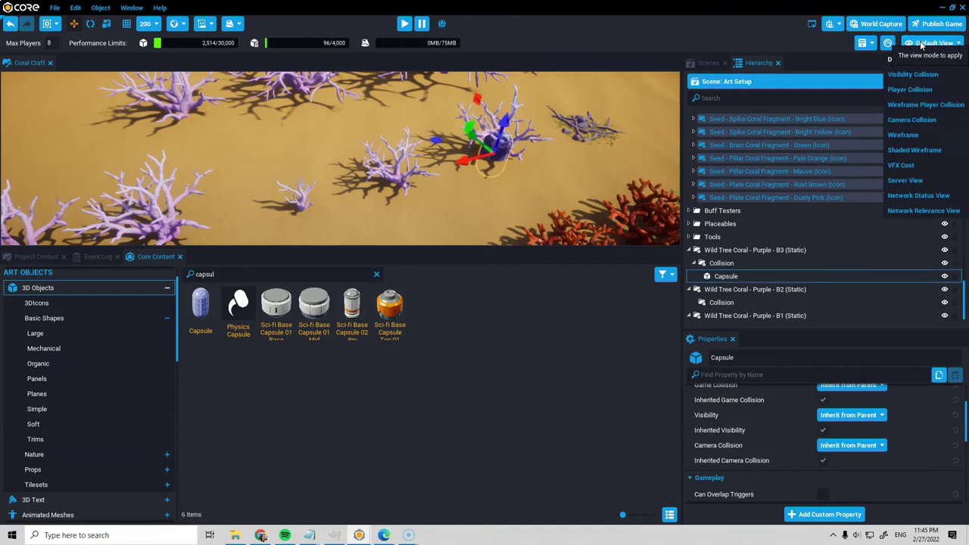
pyautogui.click(909, 89)
pyautogui.press('w')
pyautogui.moveTo(612, 114); pyautogui.dragTo(533, 180, button='right')
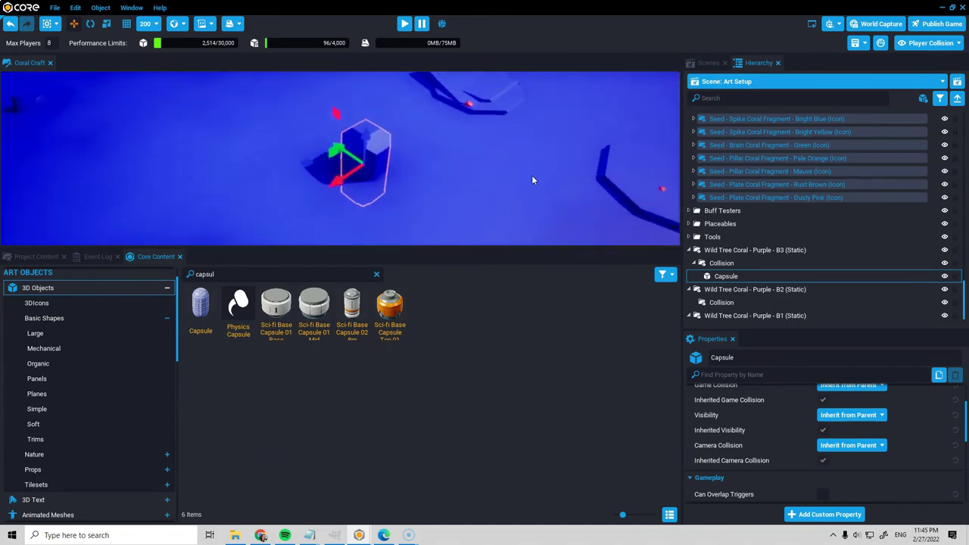
pyautogui.click(930, 43)
pyautogui.click(916, 74)
pyautogui.press('w')
pyautogui.moveTo(428, 176)
pyautogui.mouseDown(button='right')
pyautogui.moveTo(395, 198)
pyautogui.moveTo(428, 188)
pyautogui.mouseUp(button='right')
pyautogui.press('s')
pyautogui.press('w')
pyautogui.scroll(-8, 424, 187)
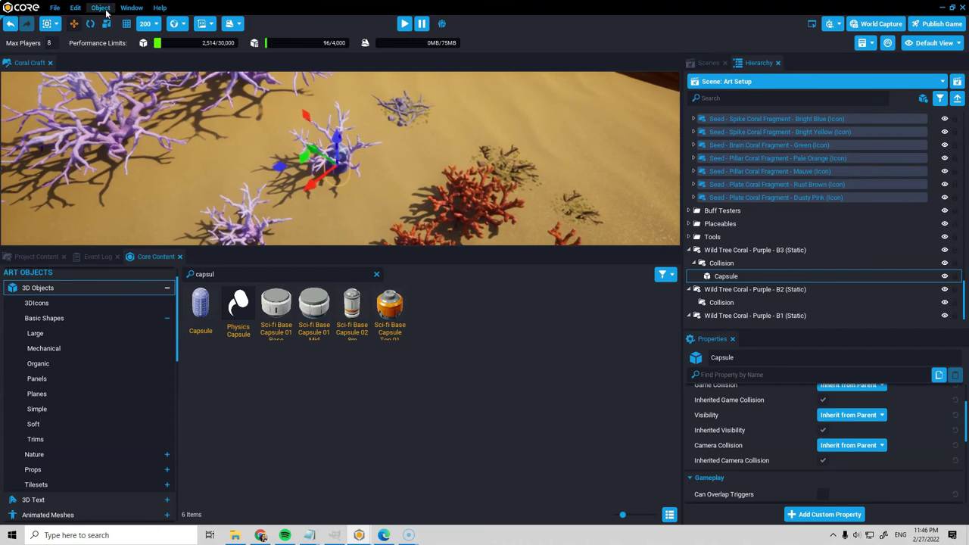
# Scale up the capsule in the B3 coral's Collision group and flatten its height around the coral body
pyautogui.click(106, 25)
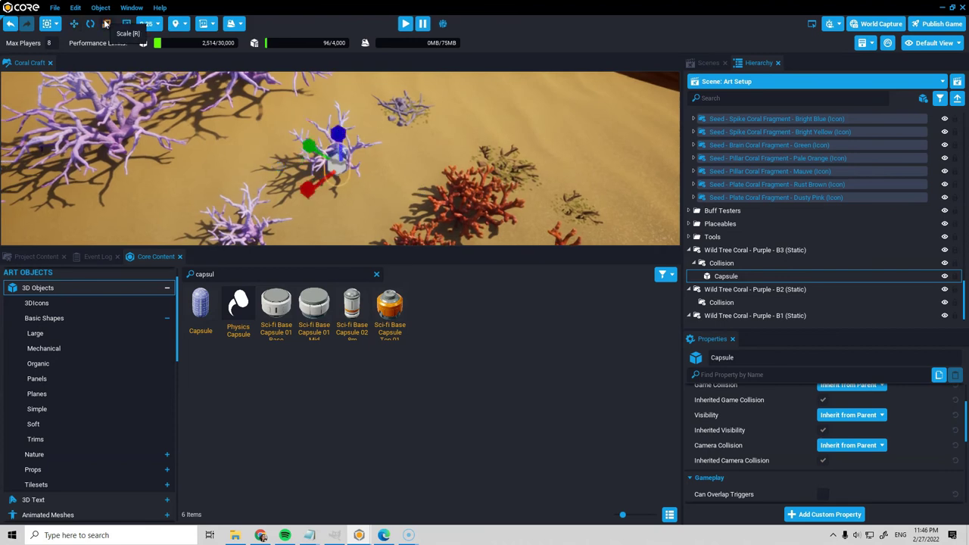
pyautogui.moveTo(389, 166); pyautogui.dragTo(490, 176)
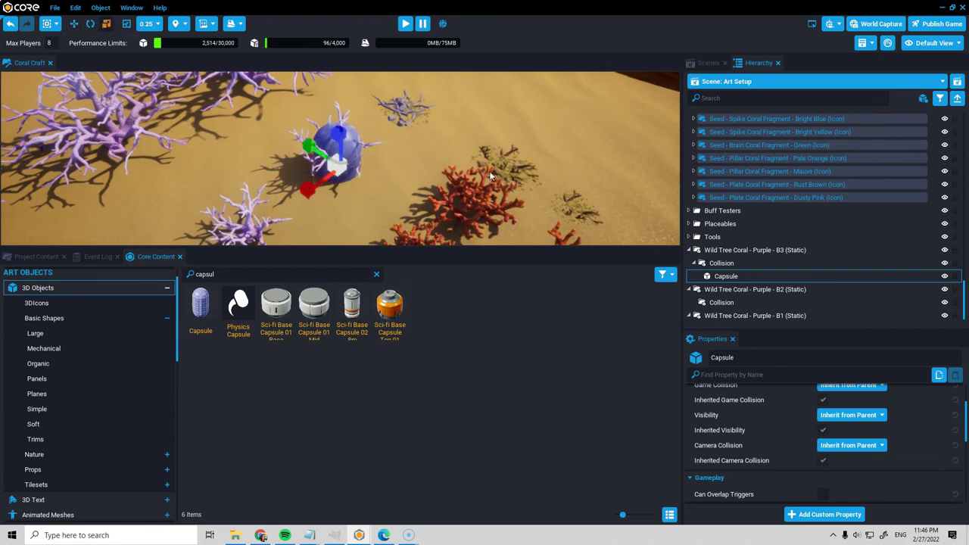
pyautogui.moveTo(191, 172)
pyautogui.keyDown('alt'); pyautogui.mouseDown()
pyautogui.moveTo(249, 198)
pyautogui.moveTo(284, 177)
pyautogui.moveTo(167, 173)
pyautogui.moveTo(180, 184)
pyautogui.mouseUp(); pyautogui.keyUp('alt')
pyautogui.scroll(3, 324, 154)
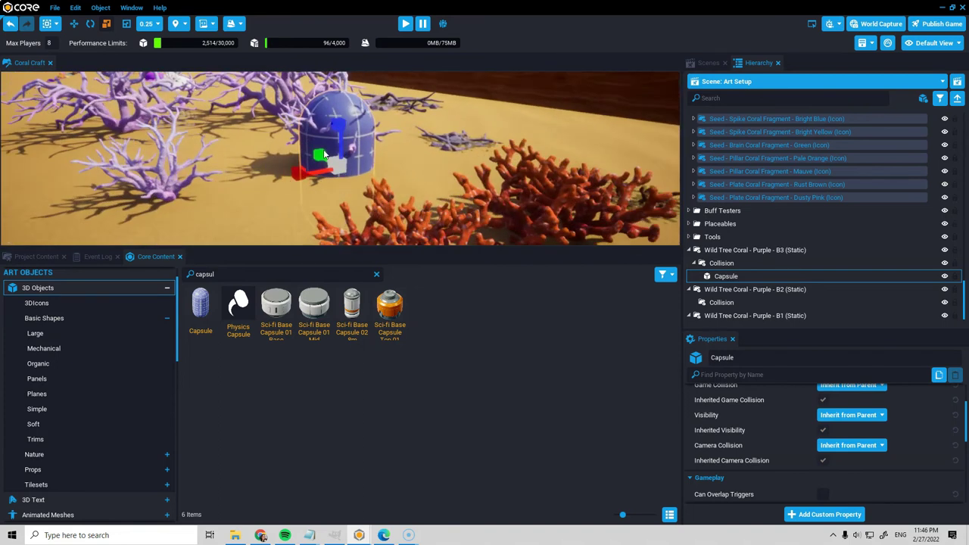
pyautogui.moveTo(339, 125); pyautogui.dragTo(337, 139)
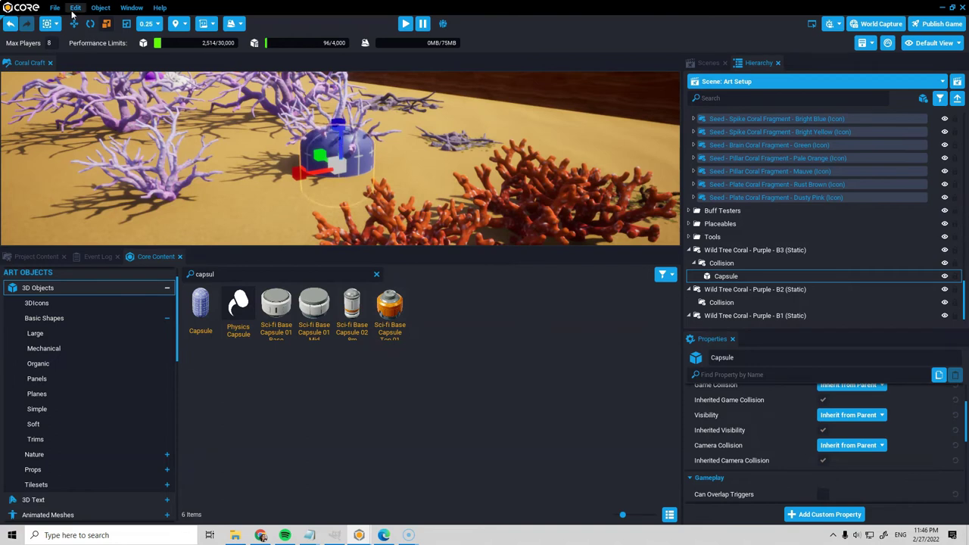
# Fine-tune the B3 capsule's position and scale so it is centred on the coral's body
pyautogui.press('w')
pyautogui.moveTo(337, 136); pyautogui.dragTo(337, 107)
pyautogui.keyDown('alt'); pyautogui.moveTo(448, 186); pyautogui.dragTo(415, 204); pyautogui.keyUp('alt')
pyautogui.click(107, 24)
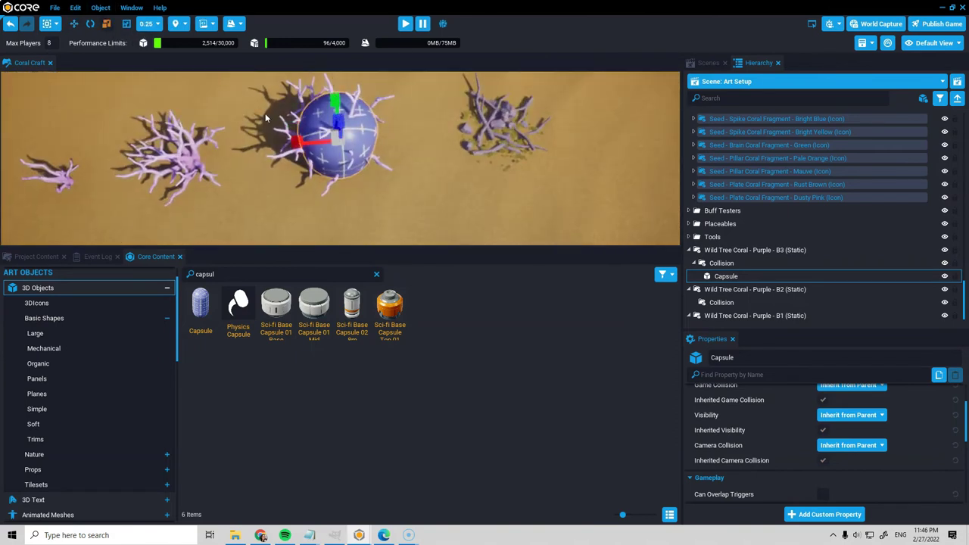
pyautogui.moveTo(339, 148); pyautogui.dragTo(337, 152)
pyautogui.keyDown('alt'); pyautogui.moveTo(223, 186); pyautogui.dragTo(119, 102); pyautogui.keyUp('alt')
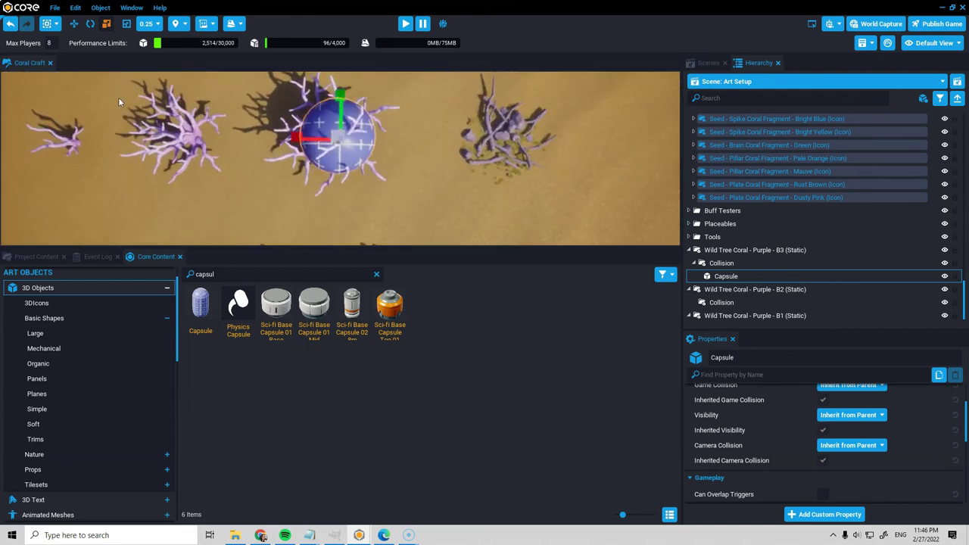
pyautogui.click(75, 25)
pyautogui.moveTo(304, 136); pyautogui.dragTo(302, 136)
pyautogui.moveTo(306, 142); pyautogui.dragTo(292, 159, button='middle')
pyautogui.keyDown('alt'); pyautogui.moveTo(260, 187); pyautogui.dragTo(224, 174); pyautogui.keyUp('alt')
pyautogui.moveTo(225, 174); pyautogui.dragTo(285, 209, button='middle')
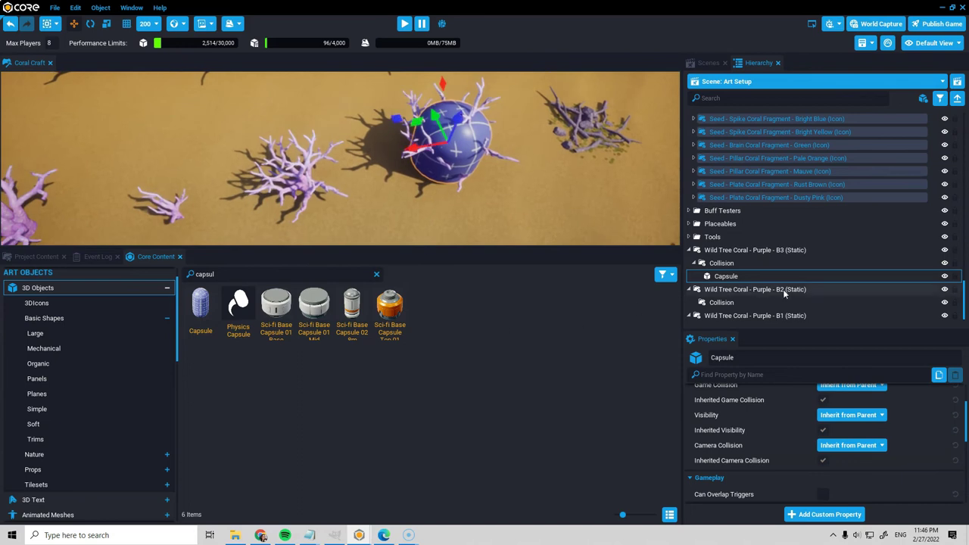
# Add a capsule to the Collision group of Wild Tree Coral - Purple - B2 (Static) and scale it around the coral's body
pyautogui.scroll(-1, 786, 291)
pyautogui.moveTo(200, 297); pyautogui.dragTo(719, 290)
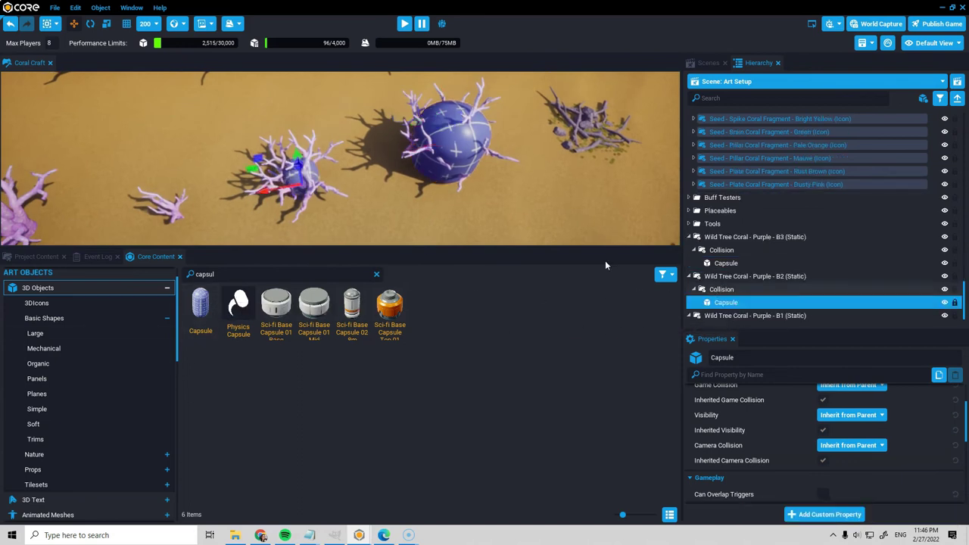
pyautogui.press('f')
pyautogui.keyDown('alt'); pyautogui.moveTo(336, 155); pyautogui.dragTo(485, 230); pyautogui.keyUp('alt')
pyautogui.click(345, 199)
pyautogui.click(595, 155)
# Add a capsule to the Collision group of Wild Tree Coral - Purple - B1 (Static) and align it with the coral
pyautogui.moveTo(201, 303); pyautogui.dragTo(722, 316)
pyautogui.press('f')
pyautogui.click(74, 23)
pyautogui.moveTo(340, 181); pyautogui.dragTo(363, 171)
pyautogui.moveTo(435, 140); pyautogui.dragTo(432, 187, button='right')
pyautogui.press('s')
pyautogui.keyDown('alt'); pyautogui.moveTo(432, 183); pyautogui.dragTo(89, 209); pyautogui.keyUp('alt')
pyautogui.keyDown('ctrl'); pyautogui.click(728, 276); pyautogui.keyUp('ctrl')
pyautogui.keyDown('ctrl'); pyautogui.click(731, 237); pyautogui.keyUp('ctrl')
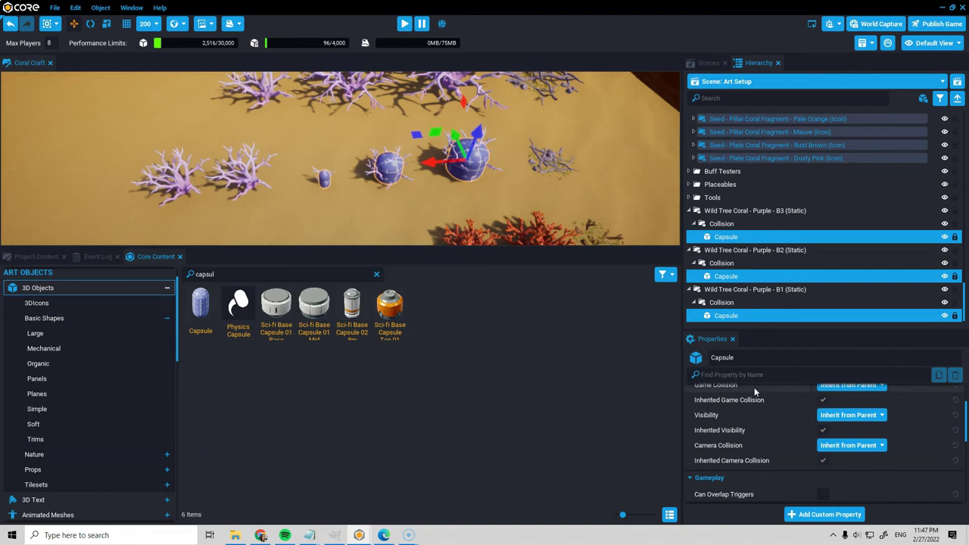
pyautogui.scroll(-6, 805, 475)
pyautogui.scroll(-2, 810, 485)
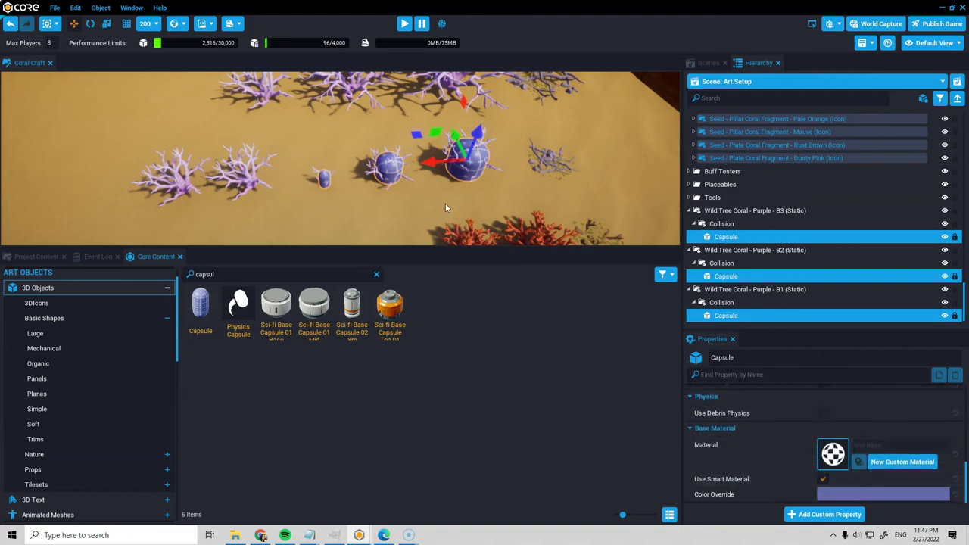
pyautogui.click(369, 175)
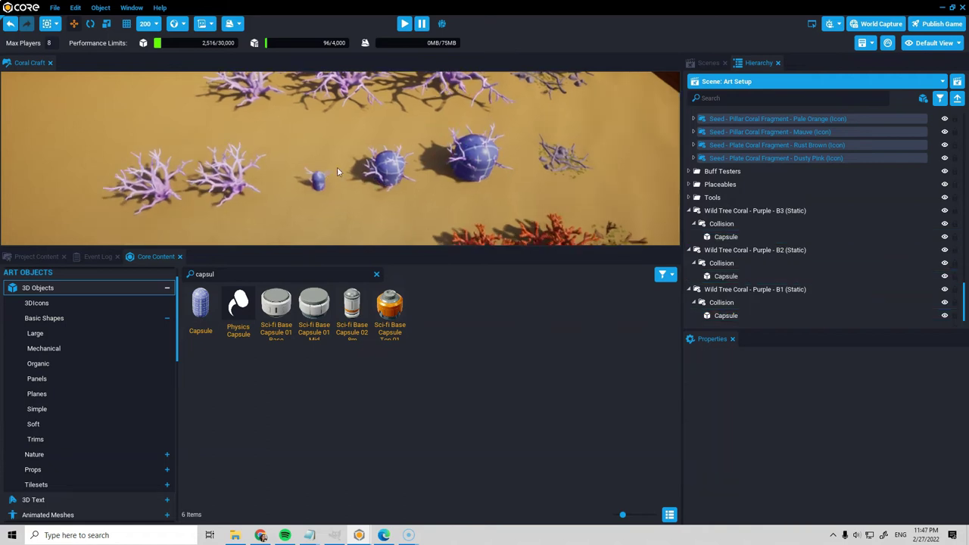
# Copy the MUID of the trunk material CCraft - Tree Coral Bright Purple from the tree mesh of the B1 (Client) coral
pyautogui.scroll(5, 333, 169)
pyautogui.click(321, 204)
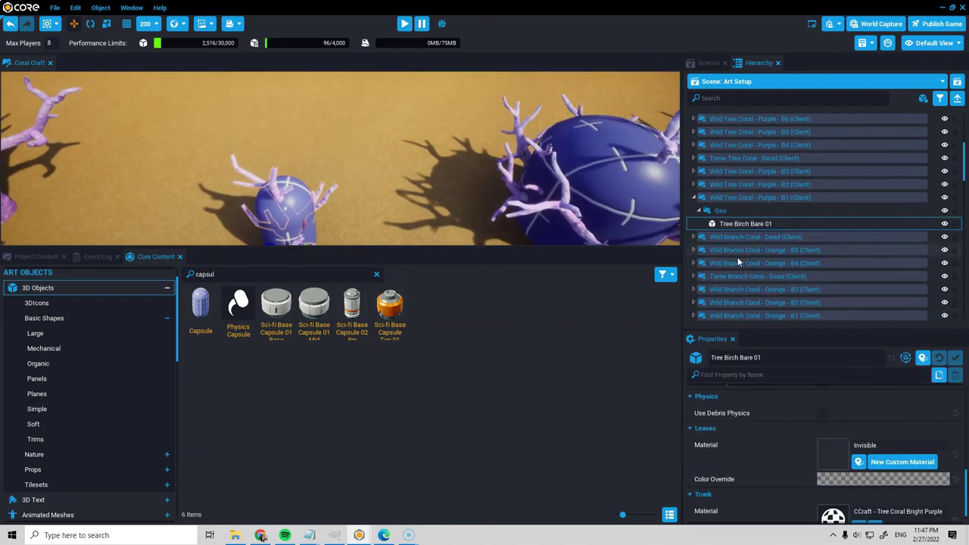
pyautogui.scroll(-1, 835, 492)
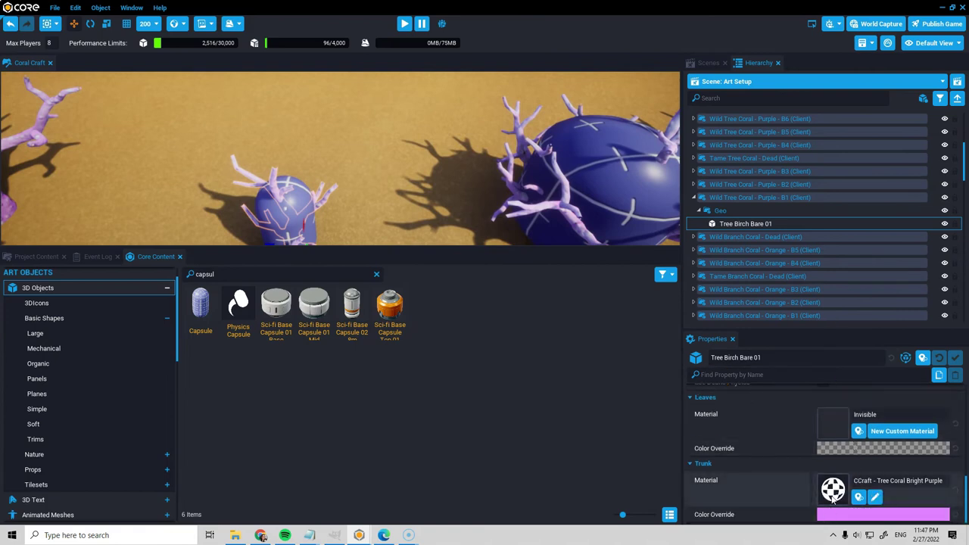
pyautogui.rightClick(833, 492)
# Apply the copied CCraft - Tree Coral Bright Purple material as base material to the B1, B2 and B3 capsules
pyautogui.click(581, 193)
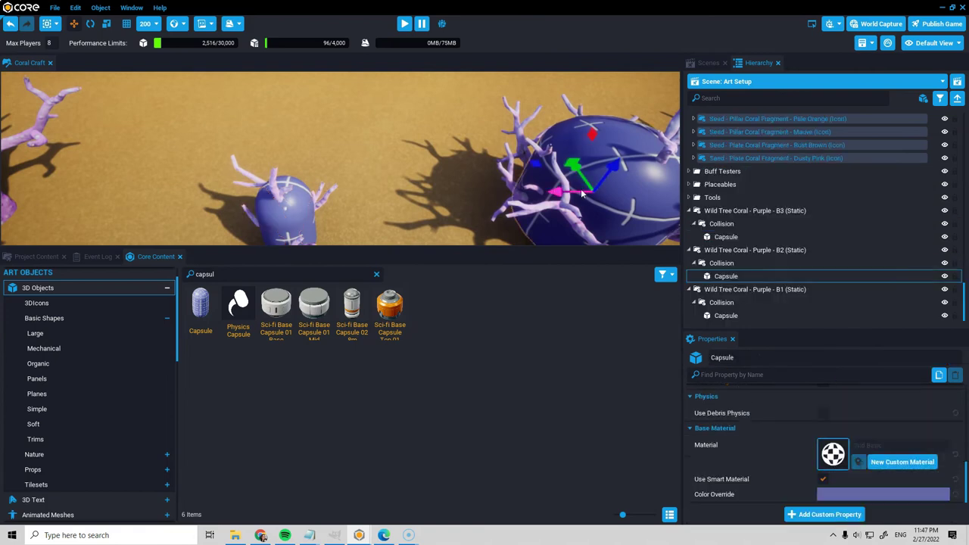
pyautogui.keyDown('ctrl'); pyautogui.click(307, 211); pyautogui.keyUp('ctrl')
pyautogui.moveTo(408, 125); pyautogui.dragTo(454, 141, button='middle')
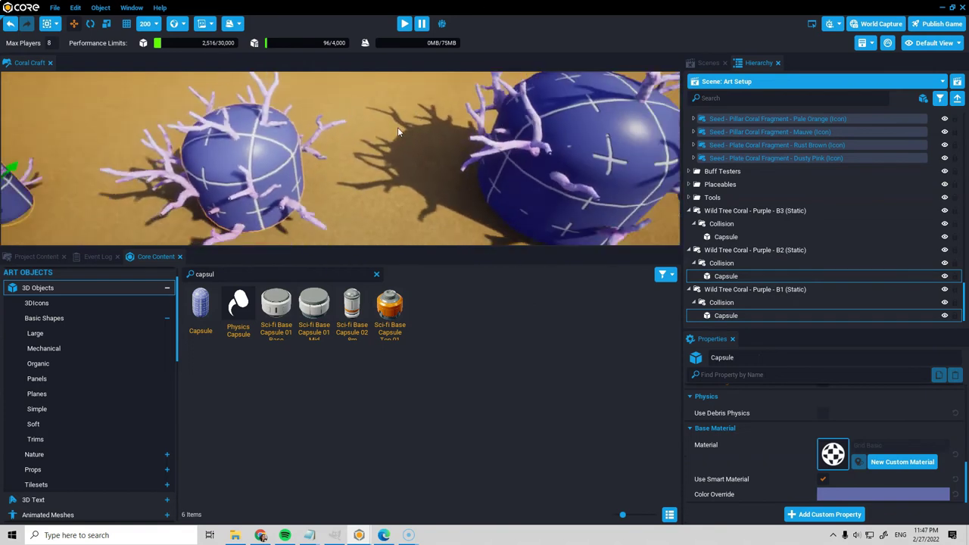
pyautogui.scroll(-4, 459, 145)
pyautogui.keyDown('ctrl'); pyautogui.click(490, 135); pyautogui.keyUp('ctrl')
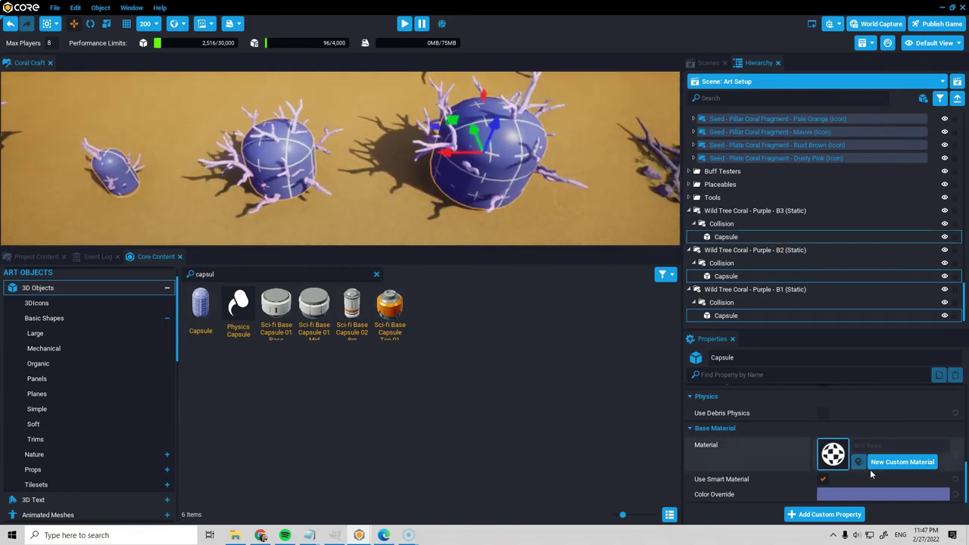
pyautogui.rightClick(834, 453)
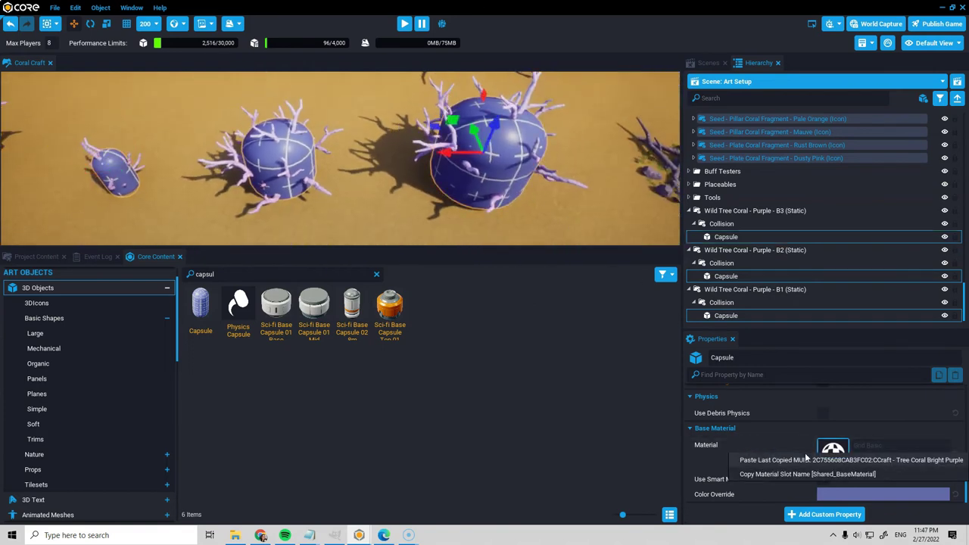
pyautogui.click(806, 460)
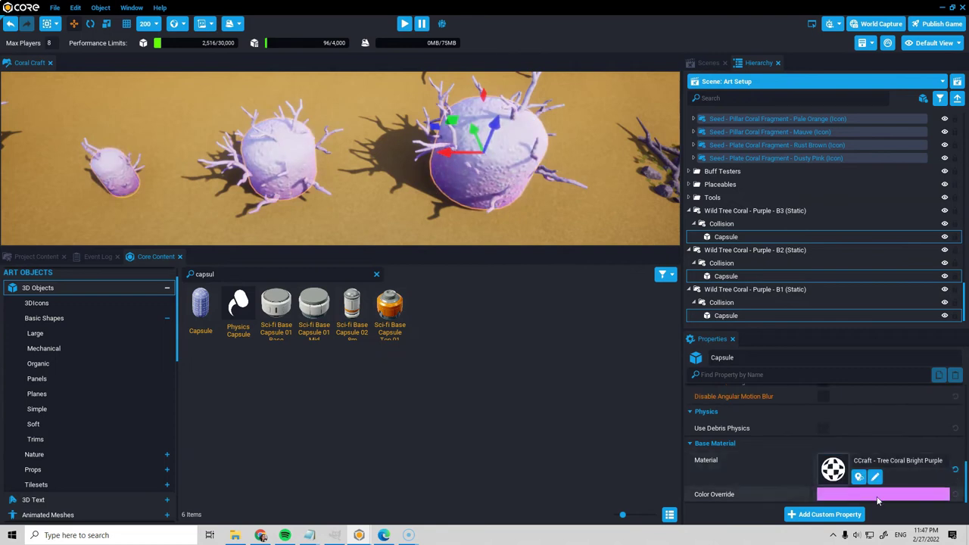
# Set the color override of the three capsules to pure red, FF0000FF
pyautogui.click(875, 496)
pyautogui.moveTo(779, 330)
pyautogui.mouseDown()
pyautogui.moveTo(706, 330)
pyautogui.moveTo(632, 360)
pyautogui.mouseUp()
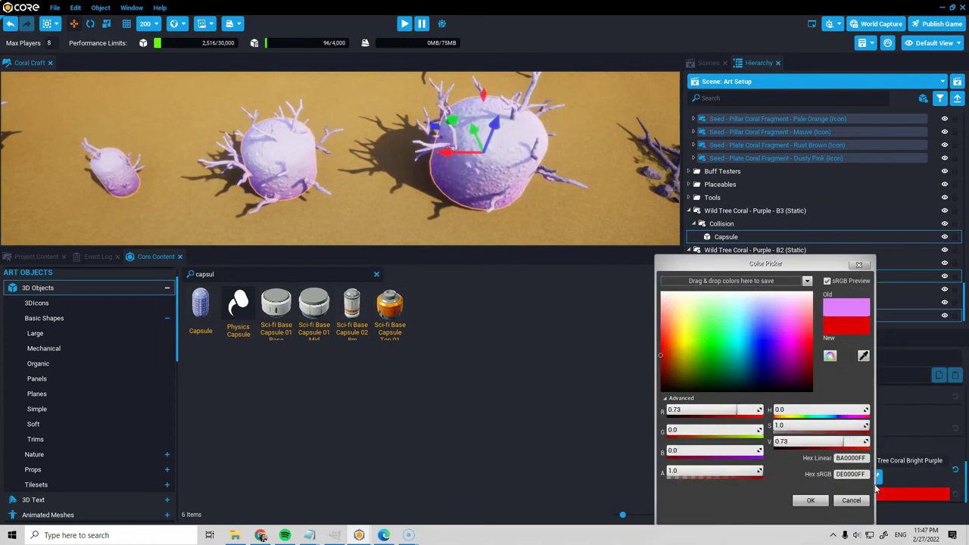
pyautogui.moveTo(844, 444); pyautogui.dragTo(846, 445)
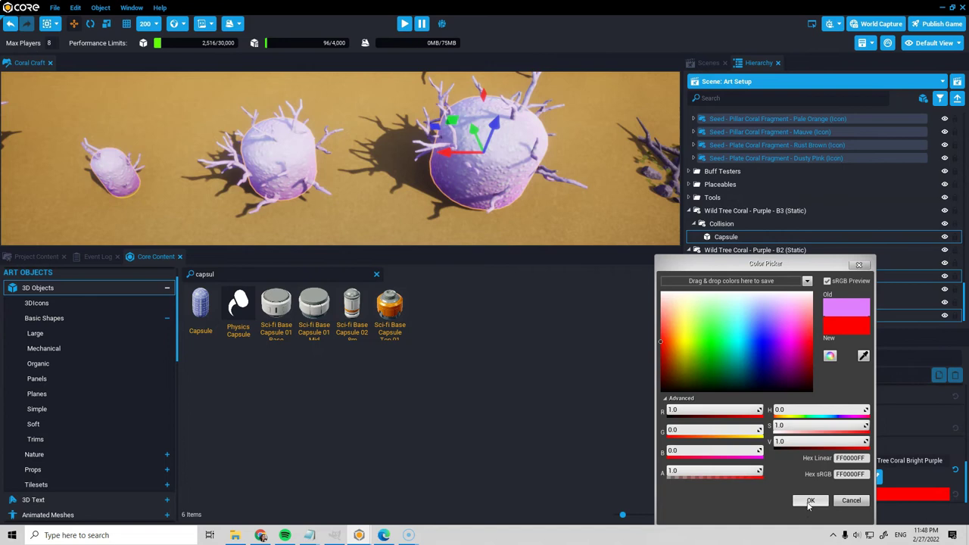
pyautogui.click(809, 501)
pyautogui.click(880, 496)
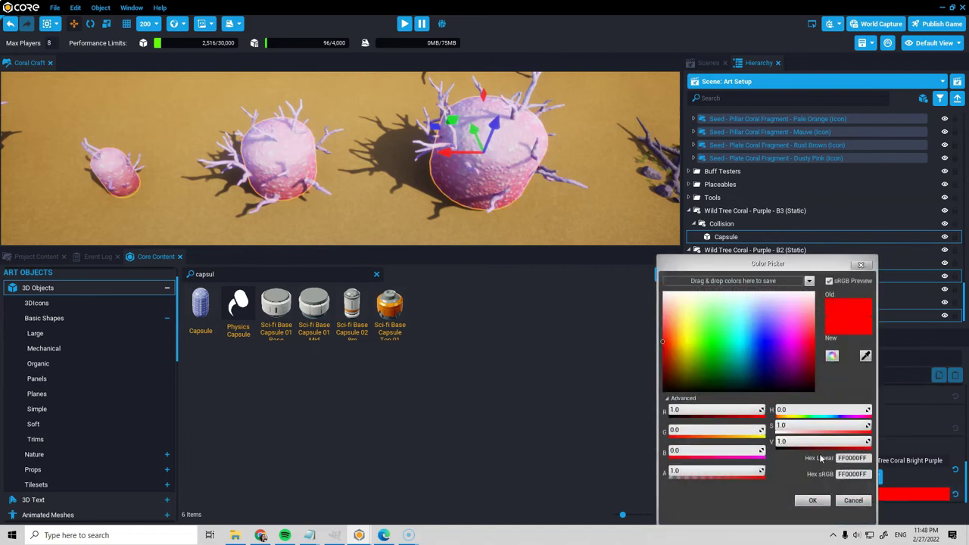
pyautogui.click(812, 500)
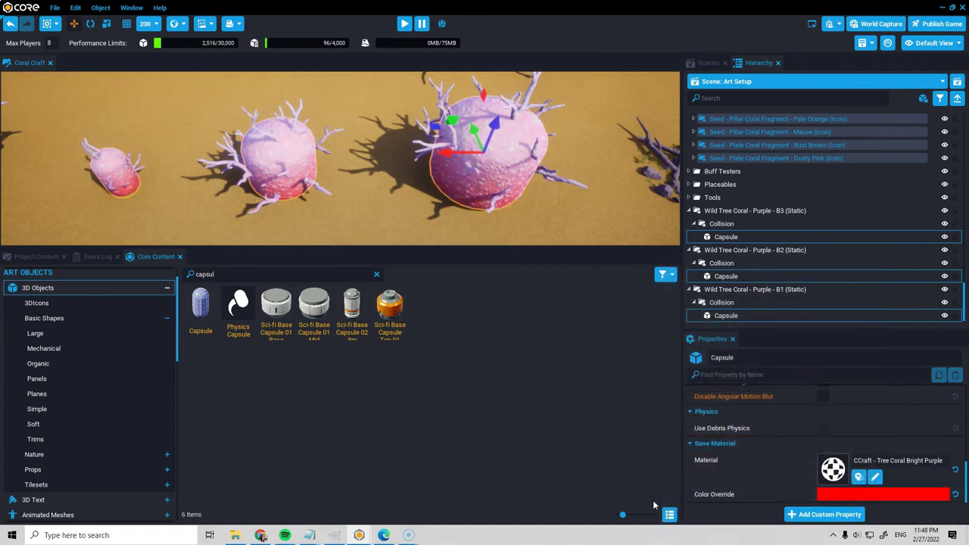
pyautogui.click(942, 497)
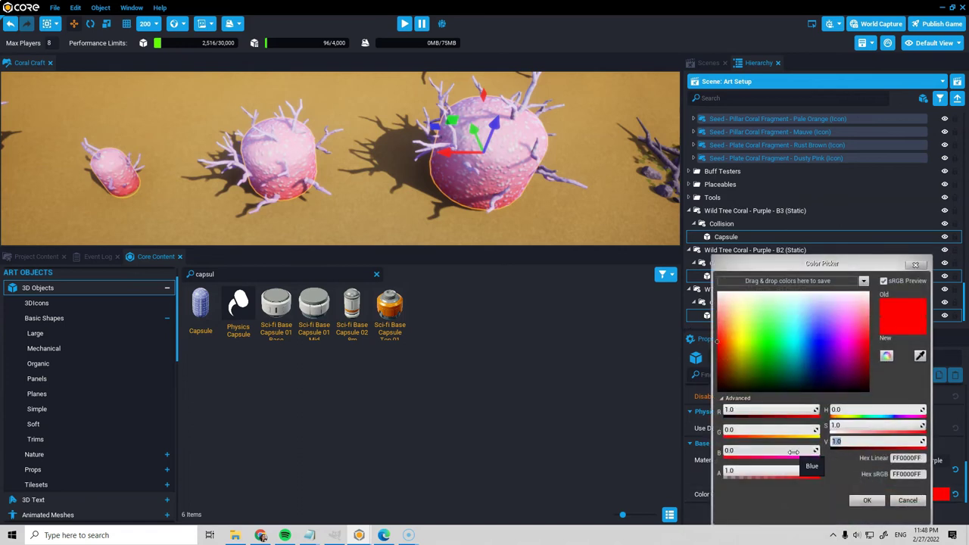
pyautogui.moveTo(423, 182); pyautogui.dragTo(352, 204, button='right')
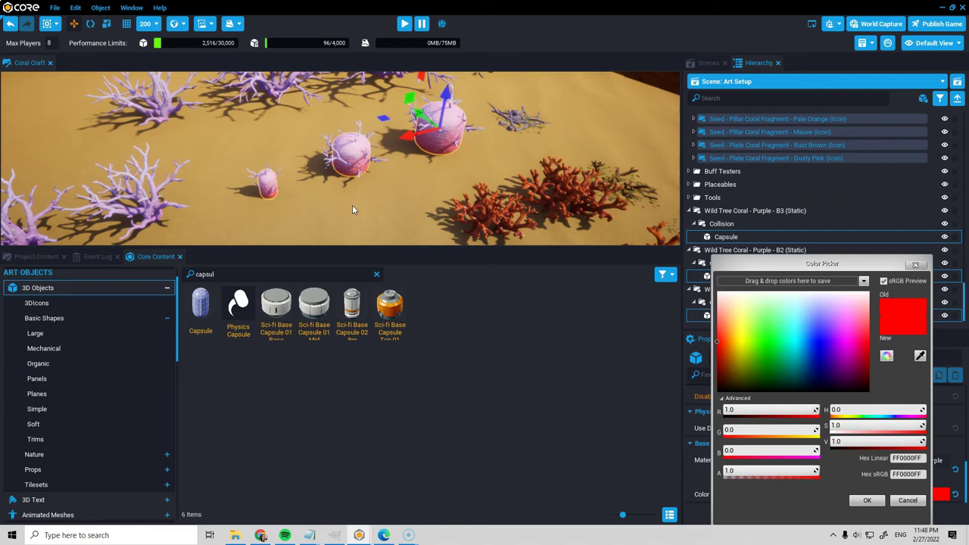
pyautogui.moveTo(534, 172); pyautogui.dragTo(483, 166, button='right')
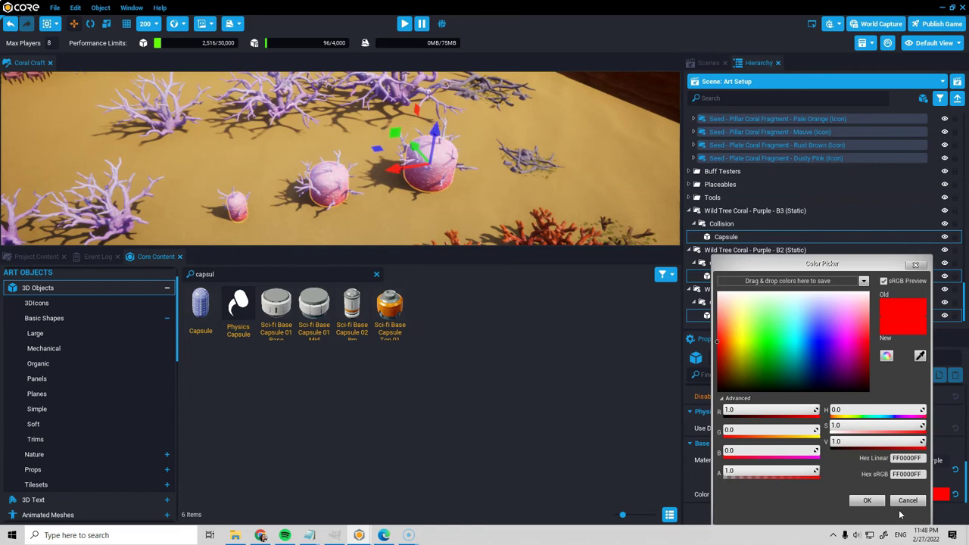
pyautogui.click(868, 500)
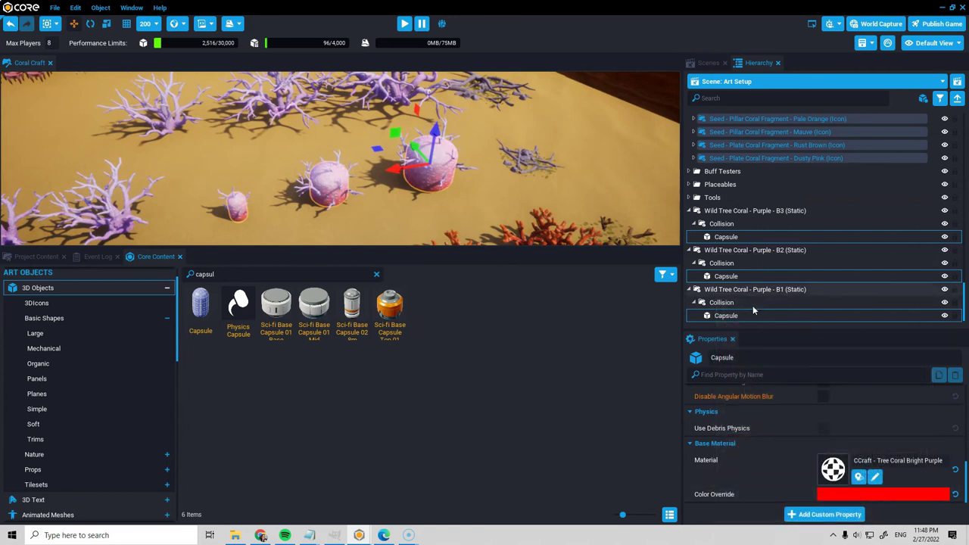
# Set Visibility and Camera Collision to Force Off on the Collision groups of all three Static corals
pyautogui.click(736, 225)
pyautogui.keyDown('ctrl'); pyautogui.click(722, 263); pyautogui.keyUp('ctrl')
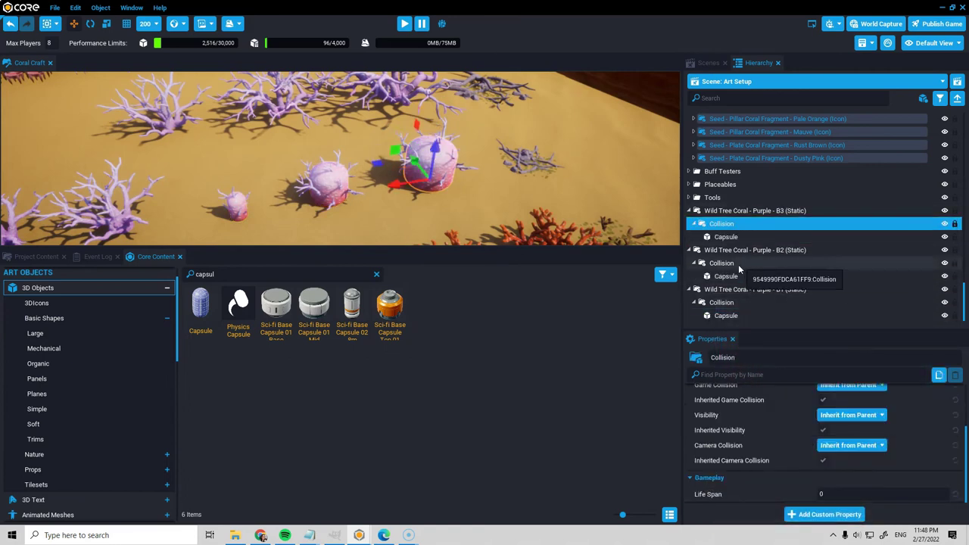
pyautogui.keyDown('ctrl'); pyautogui.click(721, 302); pyautogui.keyUp('ctrl')
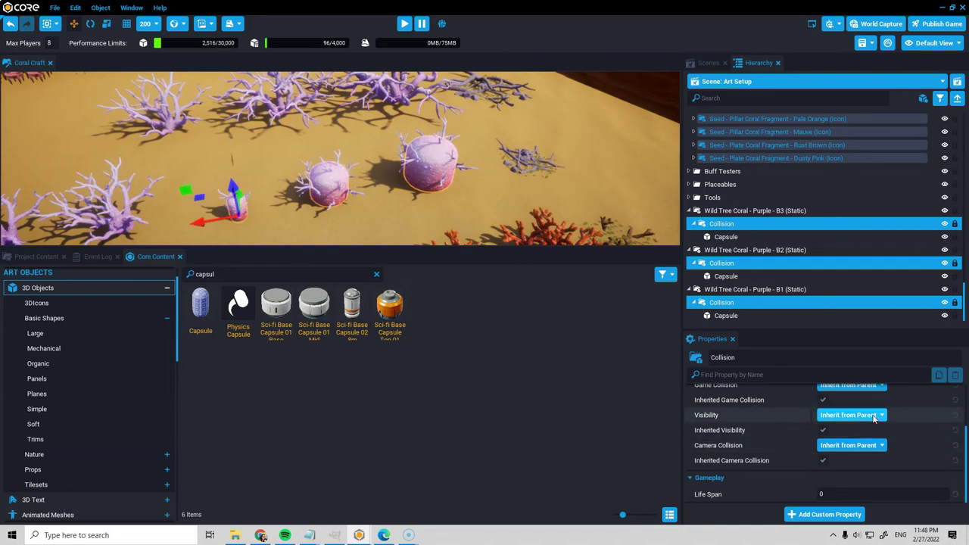
pyautogui.click(848, 415)
pyautogui.click(843, 448)
pyautogui.click(851, 446)
pyautogui.click(840, 480)
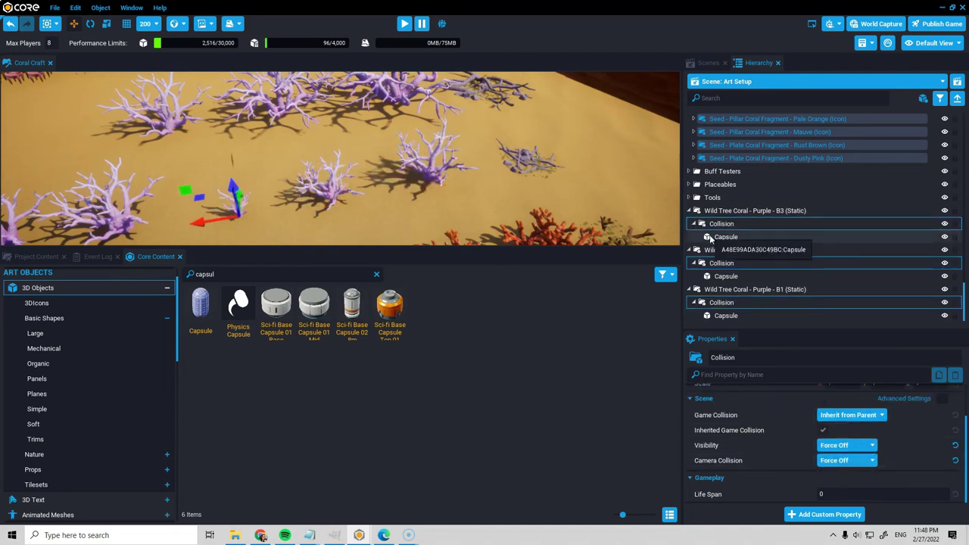
# Collapse the B3, B2 and B1 (Static) coral groups in the Hierarchy
pyautogui.moveTo(177, 132); pyautogui.dragTo(458, 177, button='right')
pyautogui.moveTo(577, 150); pyautogui.dragTo(484, 130, button='right')
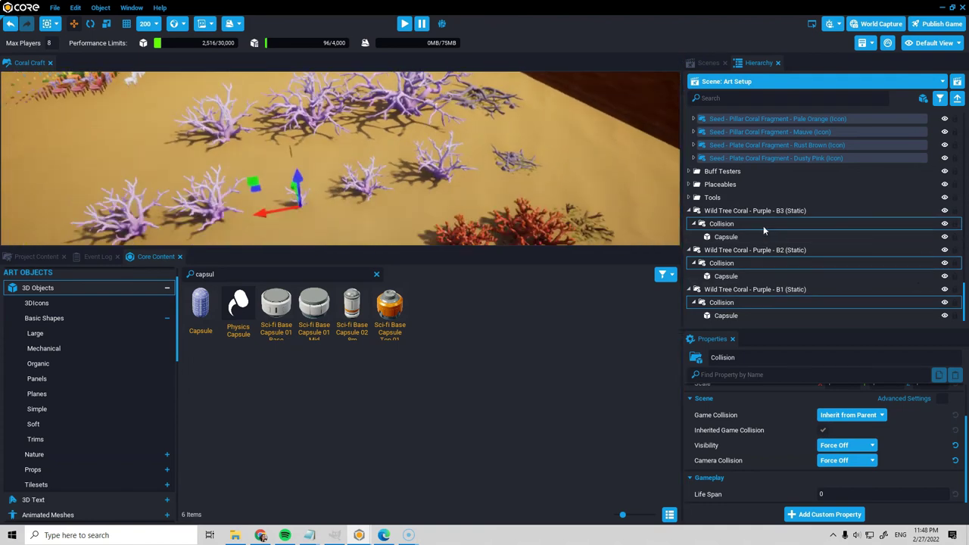
pyautogui.click(689, 210)
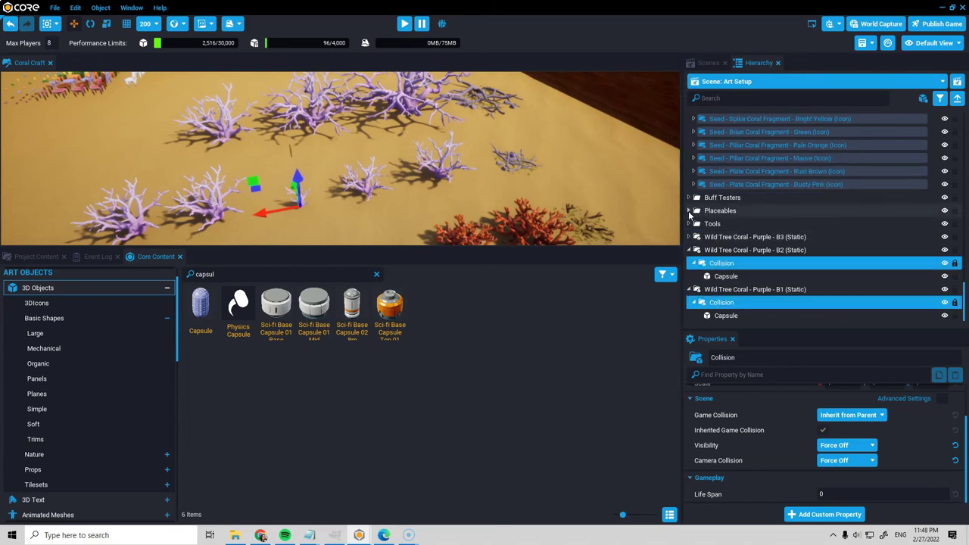
pyautogui.click(689, 250)
pyautogui.click(750, 289)
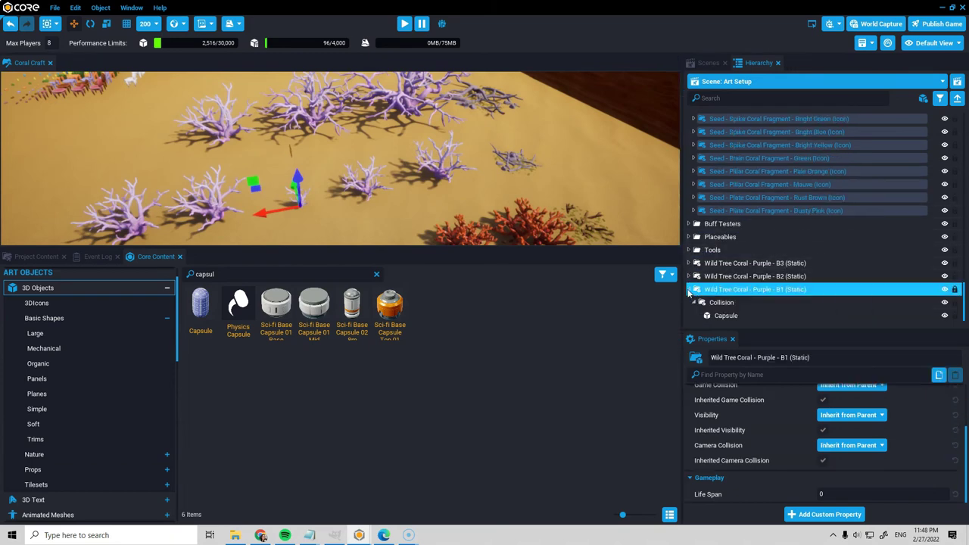
pyautogui.click(693, 289)
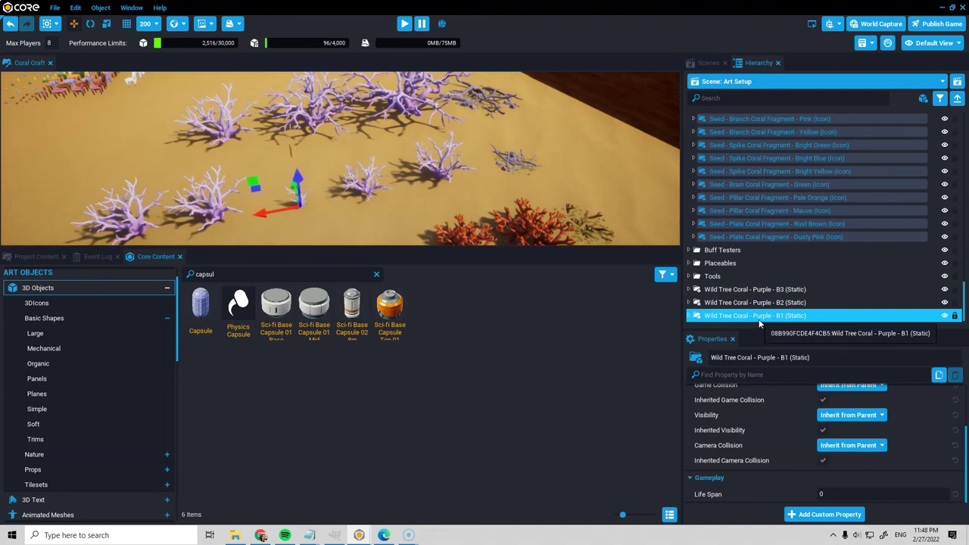
# Create new templates from Wild Tree Coral - Purple - B1 (Static) and Wild Tree Coral - Purple - B2 (Static)
pyautogui.rightClick(760, 323)
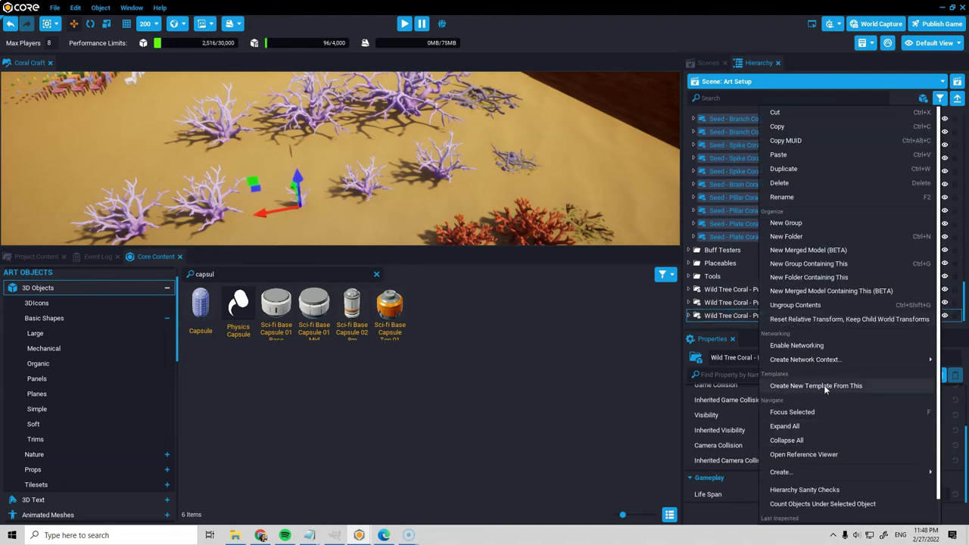
pyautogui.click(825, 389)
pyautogui.click(446, 267)
pyautogui.rightClick(803, 303)
pyautogui.click(675, 386)
pyautogui.click(437, 264)
# Create a new template from the Wild Tree Coral - Purple - B3 (Static) group
pyautogui.click(749, 291)
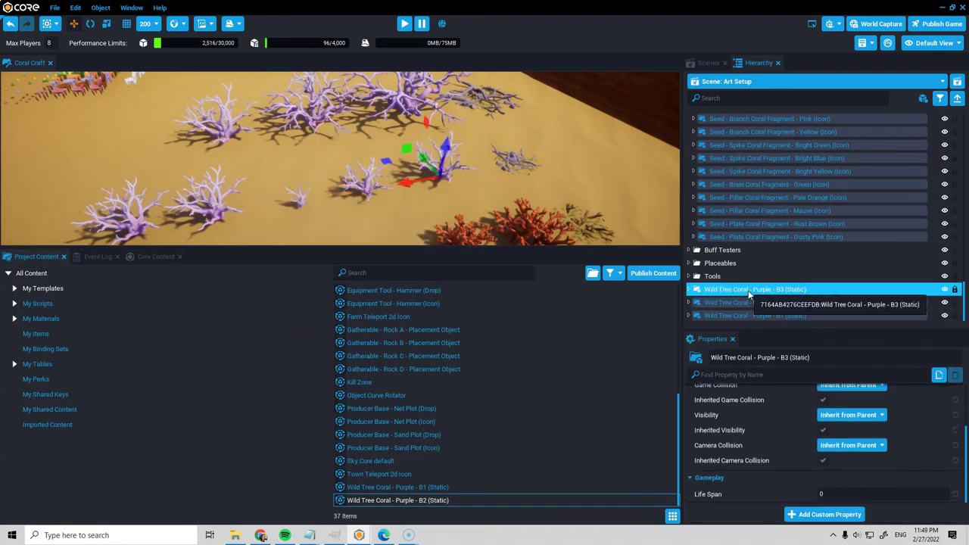
pyautogui.rightClick(750, 293)
pyautogui.click(810, 371)
pyautogui.click(438, 264)
# In the Producer States - Coral table, assign the Wild Tree Coral - Purple - B1 (Static) template to BuildingState1_Static of Tame Tree Coral - Purple
pyautogui.click(359, 536)
pyautogui.click(413, 488)
pyautogui.click(333, 113)
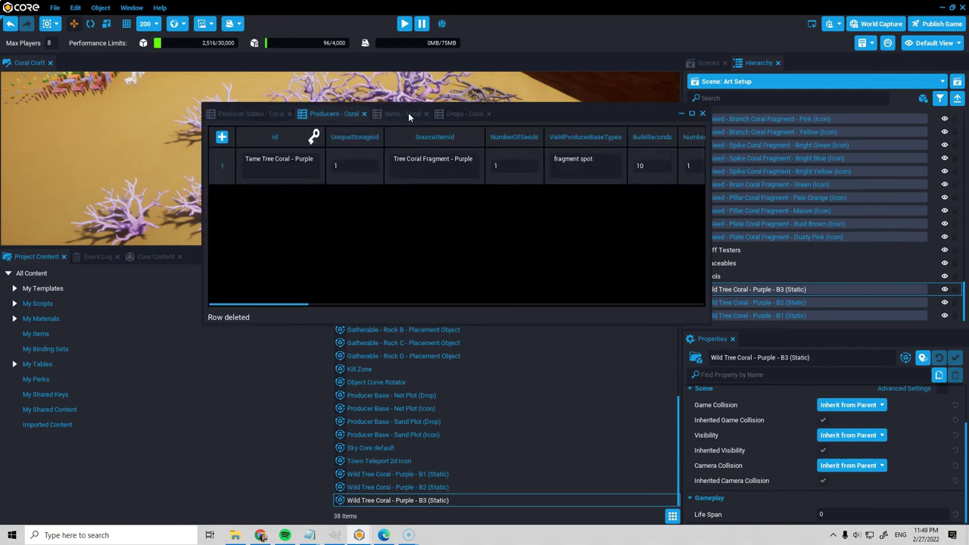
pyautogui.click(253, 113)
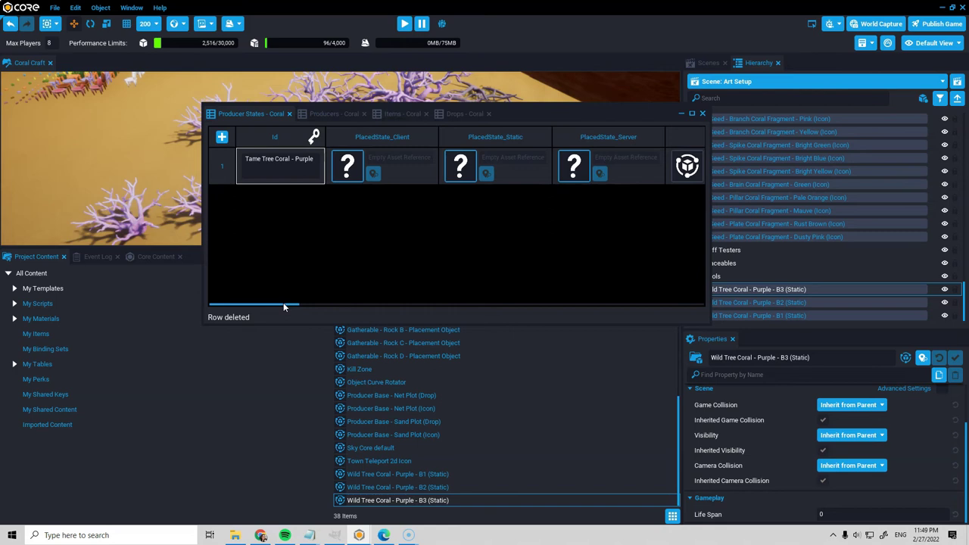
pyautogui.hscroll(3, 284, 306)
pyautogui.hscroll(-3, 284, 307)
pyautogui.moveTo(249, 307); pyautogui.dragTo(304, 307)
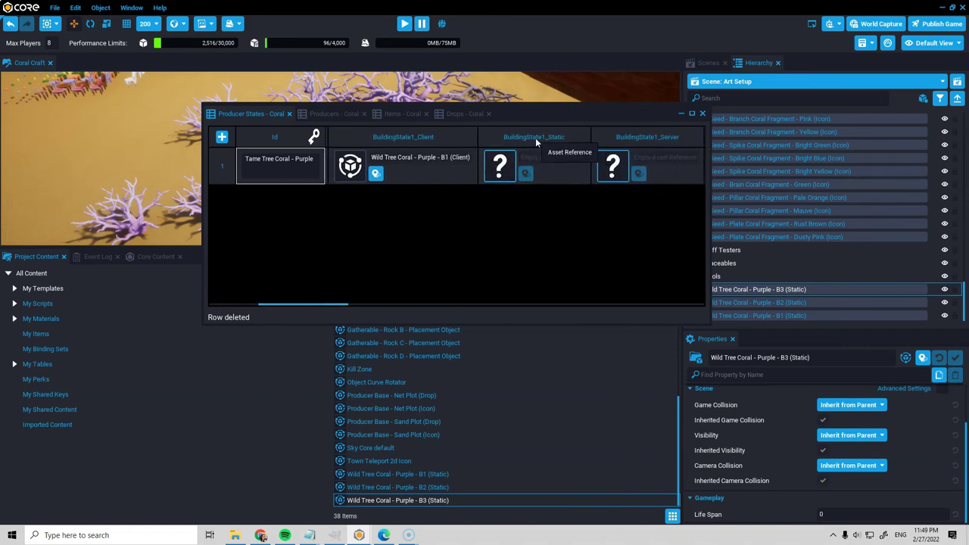
pyautogui.moveTo(421, 473); pyautogui.dragTo(500, 167)
# Assign the B2 (Static) and B3 (Static) templates to the matching building-state static fields of Tame Tree Coral - Purple and save
pyautogui.hscroll(2, 326, 308)
pyautogui.hscroll(3, 326, 308)
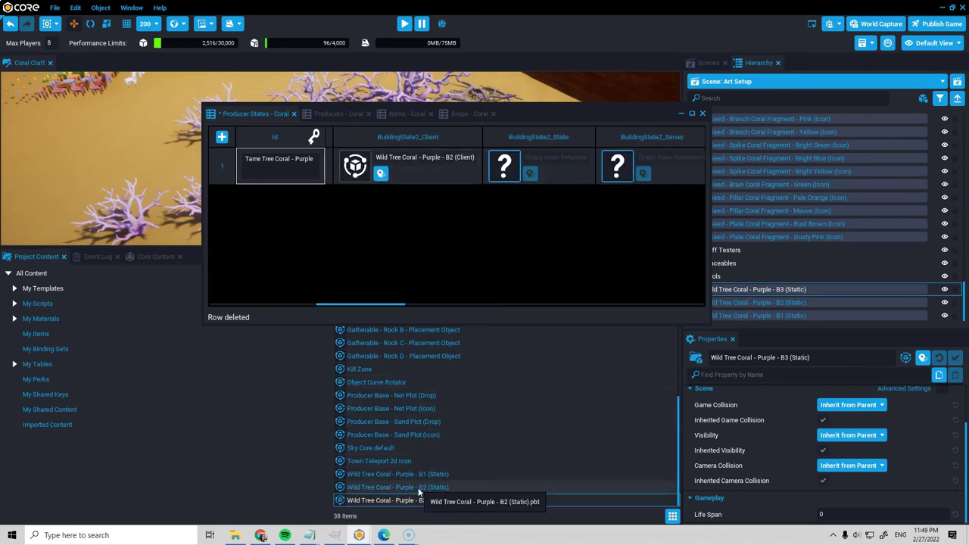
pyautogui.hscroll(2, 363, 307)
pyautogui.moveTo(397, 499); pyautogui.dragTo(530, 168)
pyautogui.moveTo(435, 305); pyautogui.dragTo(265, 305)
pyautogui.click(54, 8)
pyautogui.click(70, 36)
# Search the project content for "starting" and open the StartingItems - Coral data table
pyautogui.moveTo(519, 115); pyautogui.dragTo(647, 34)
pyautogui.moveTo(249, 250); pyautogui.dragTo(182, 330)
pyautogui.click(136, 341)
pyautogui.click(98, 338)
pyautogui.click(36, 339)
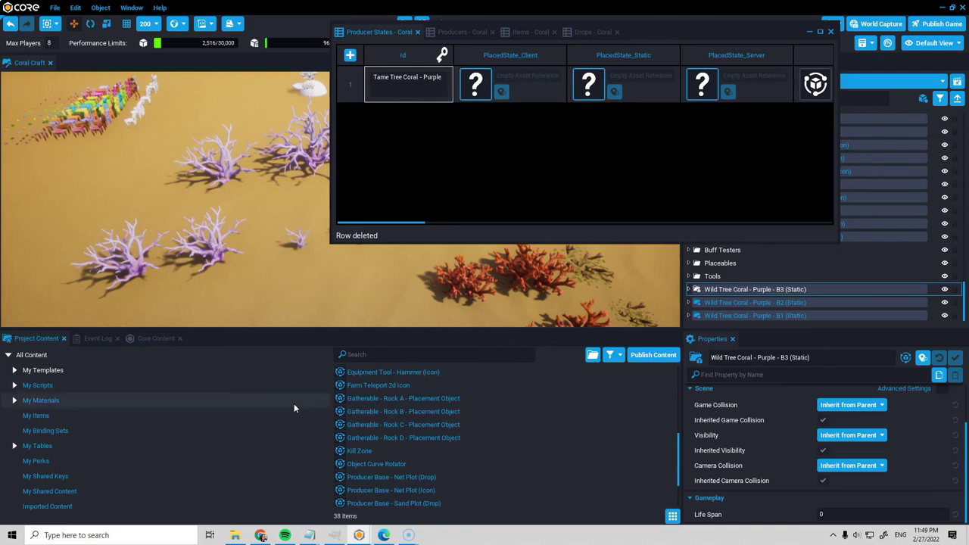
pyautogui.click(383, 354)
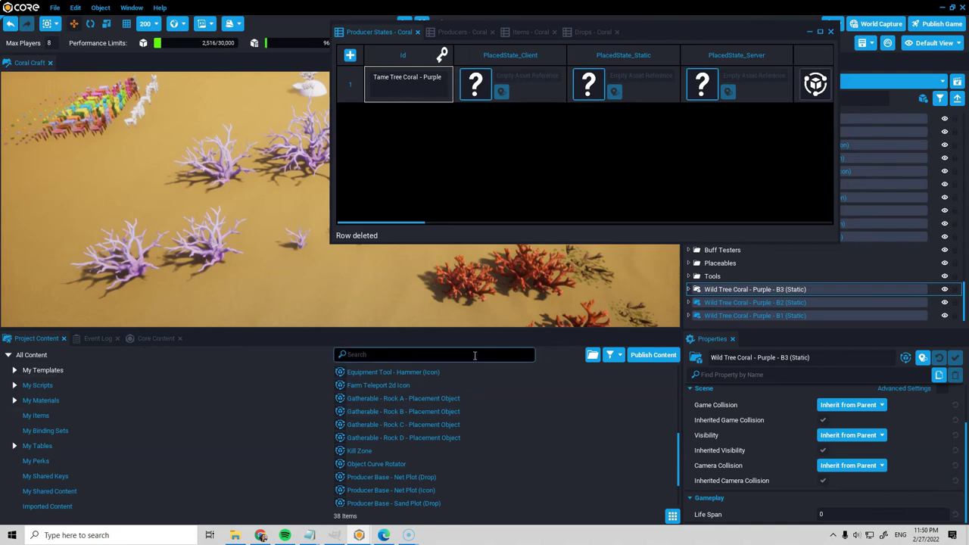
pyautogui.write('sta')
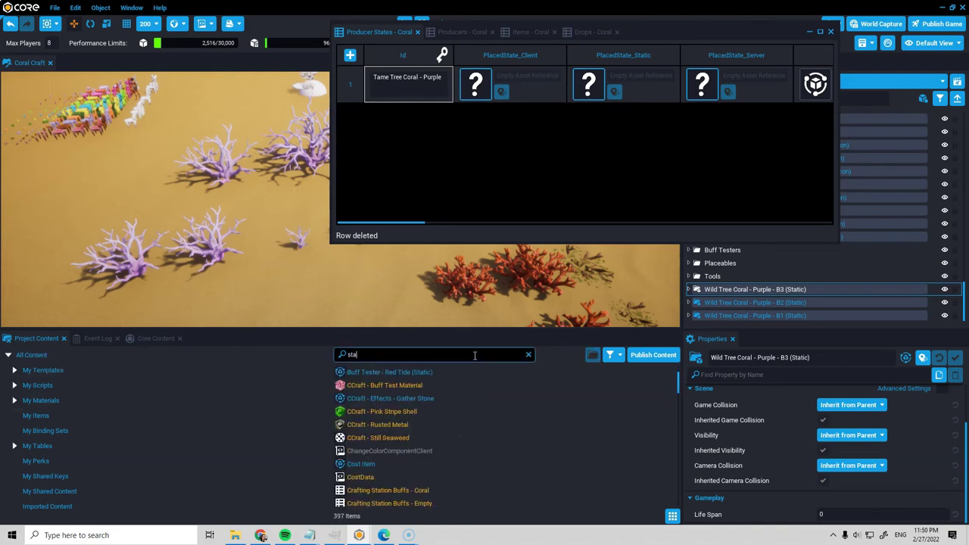
pyautogui.write('rting')
pyautogui.doubleClick(376, 384)
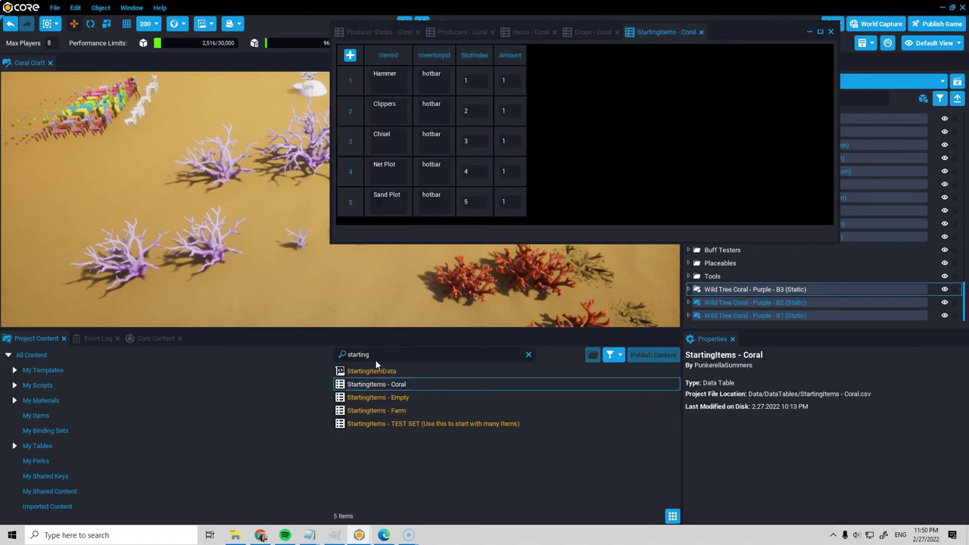
# Search the project content for "inventories coral" and open the Inventories - Coral data table
pyautogui.doubleClick(368, 353)
pyautogui.write('inventory')
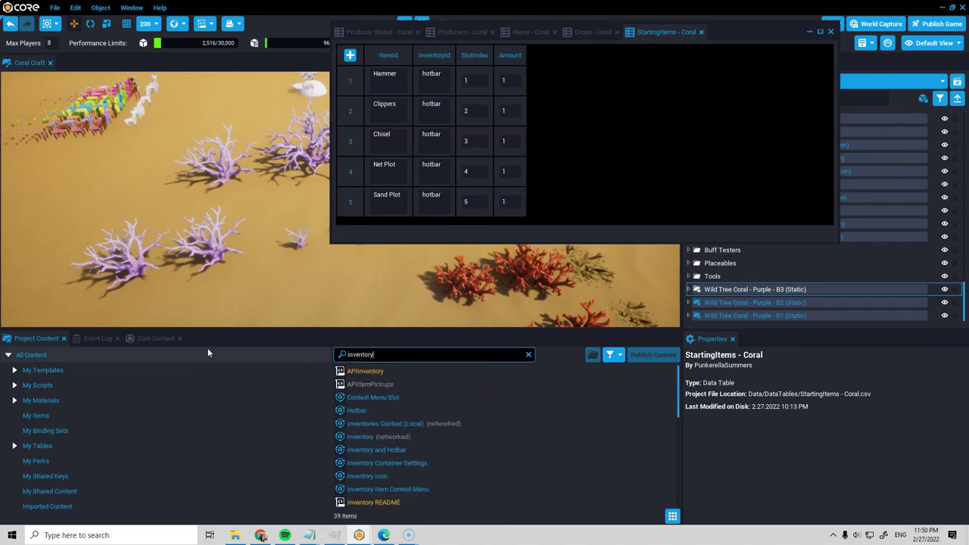
pyautogui.write(' coral')
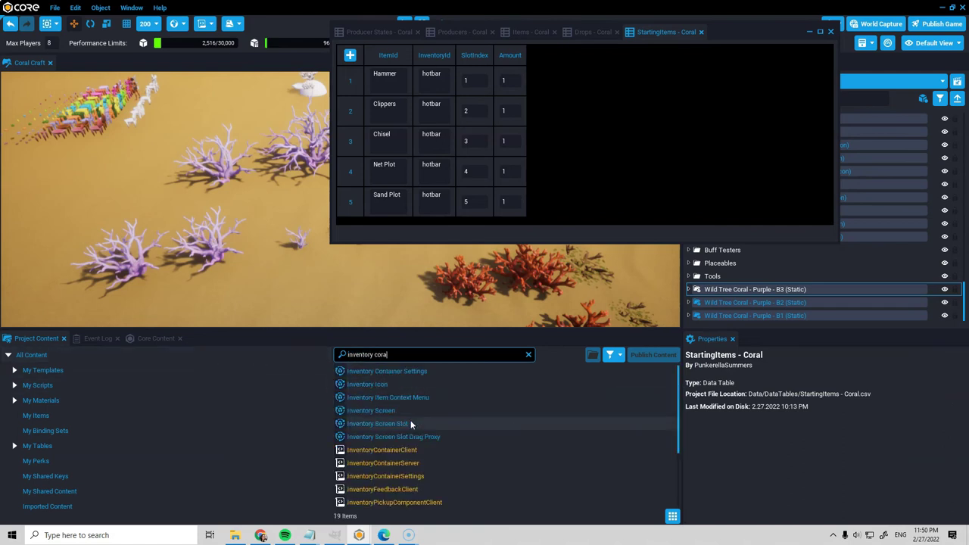
pyautogui.press('BackSpace')
pyautogui.press('BackSpace')
pyautogui.press('BackSpace')
pyautogui.press('BackSpace')
pyautogui.press('BackSpace')
pyautogui.press('BackSpace')
pyautogui.press('BackSpace')
pyautogui.write('ies coral')
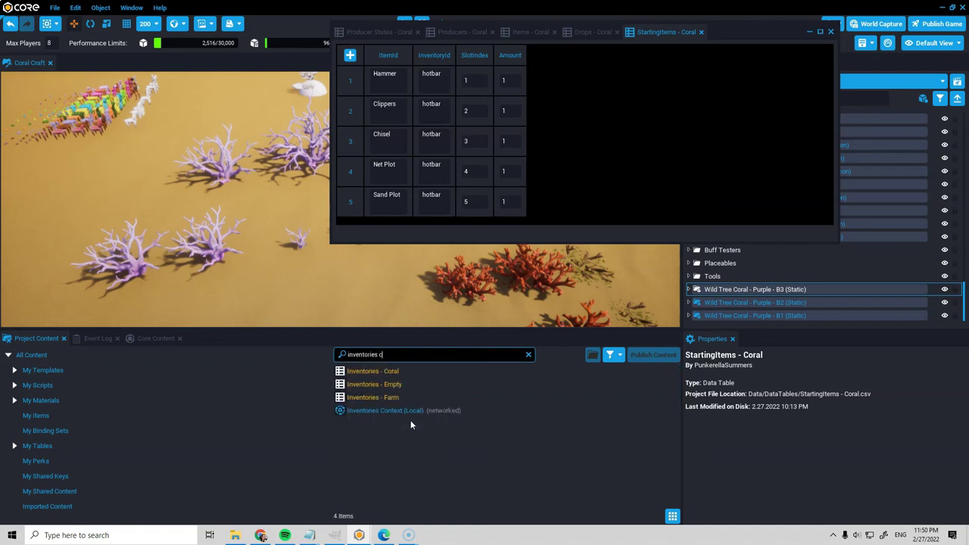
pyautogui.doubleClick(361, 377)
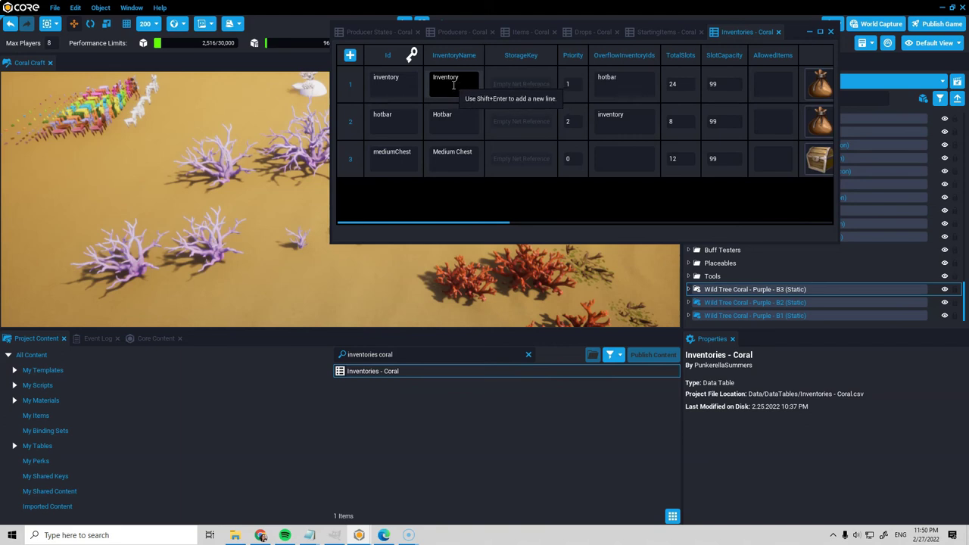
# Insert a row below Sand Plot in StartingItems - Coral and set its InventoryId to the Id "inventory" from the Inventories - Coral table
pyautogui.doubleClick(454, 90)
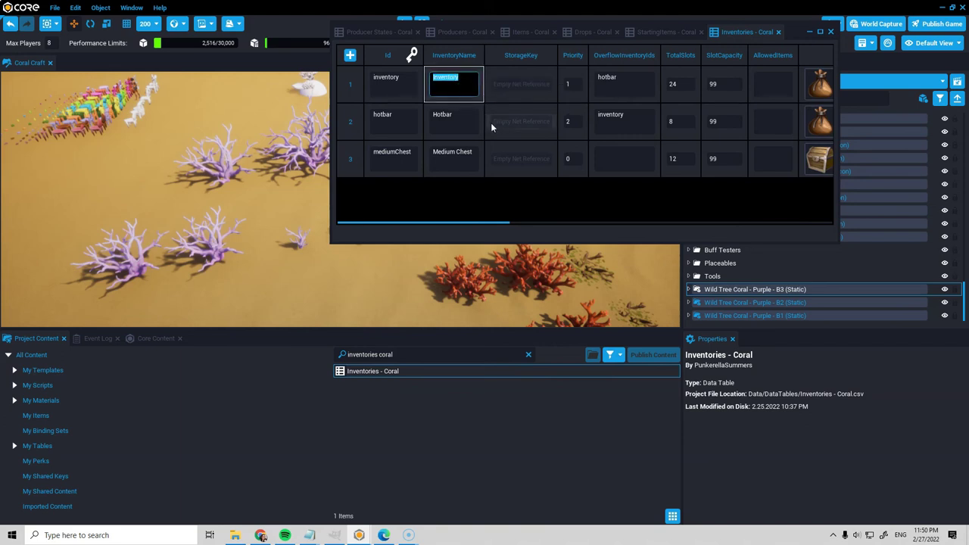
pyautogui.click(658, 31)
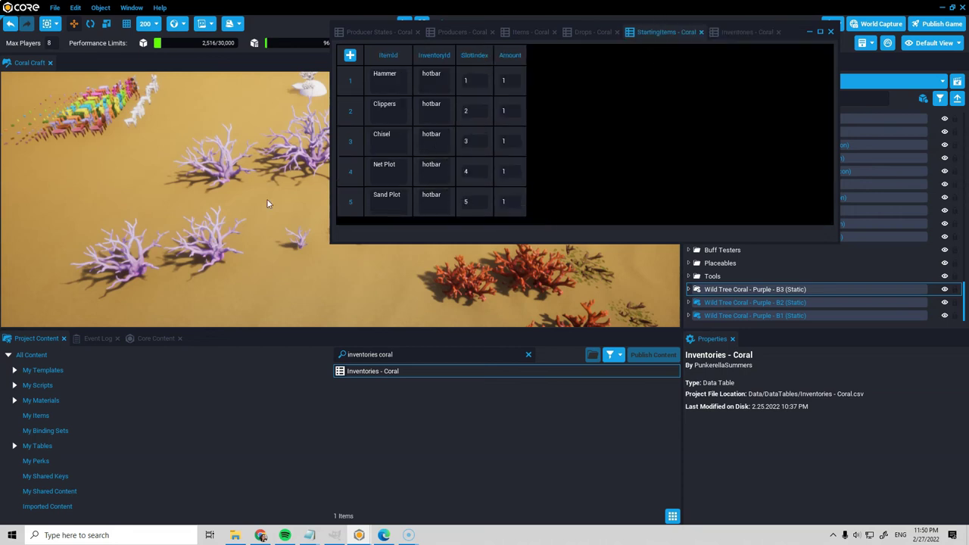
pyautogui.rightClick(351, 200)
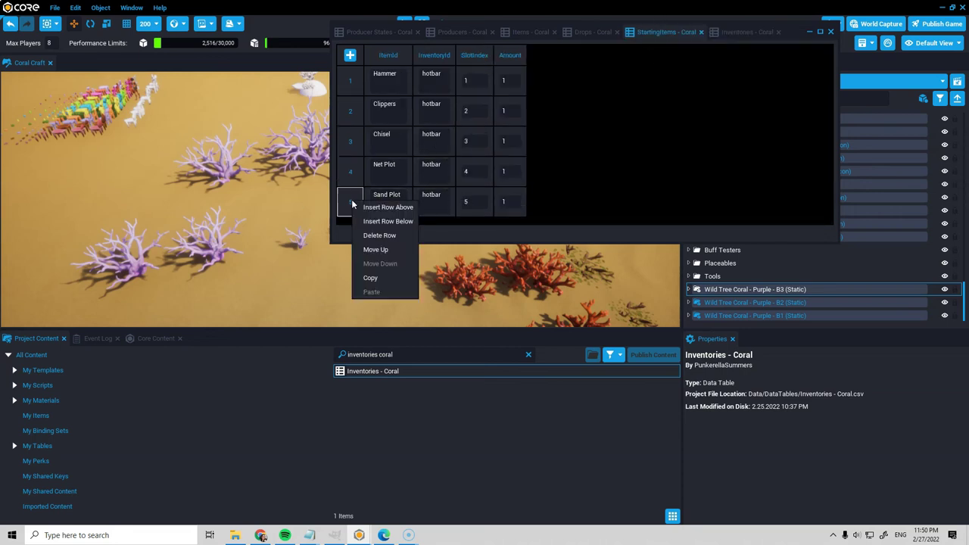
pyautogui.click(388, 221)
pyautogui.click(430, 206)
pyautogui.write('Inventory')
pyautogui.click(749, 32)
pyautogui.click(623, 120)
pyautogui.click(392, 85)
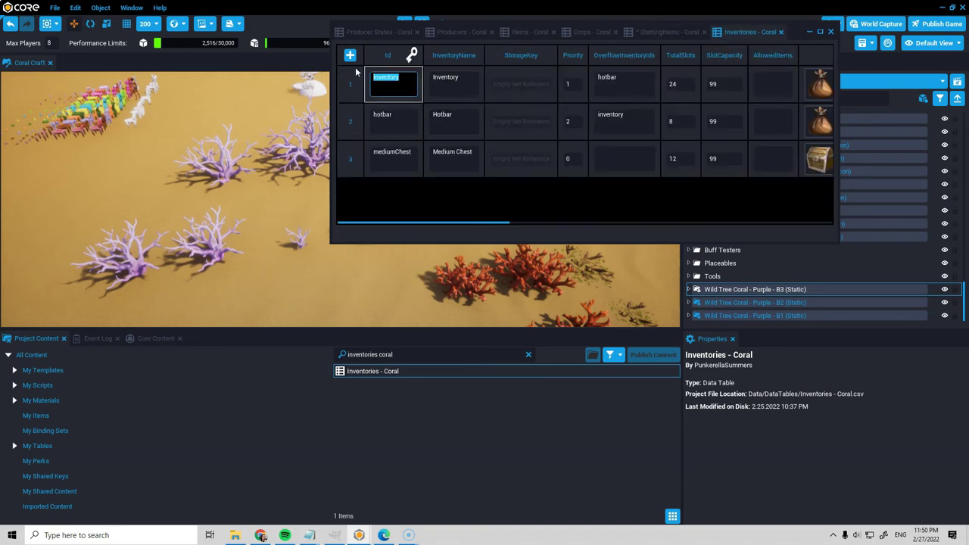
pyautogui.click(655, 34)
pyautogui.click(440, 215)
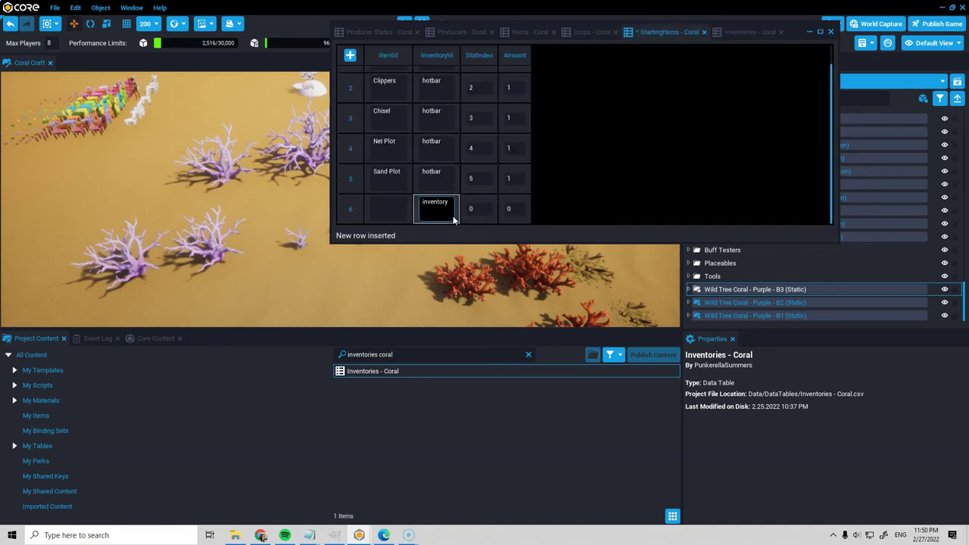
# Copy the Id Tree Coral Fragment - Purple from the Items - Coral table into the ItemId of row 6 in StartingItems - Coral
pyautogui.click(532, 34)
pyautogui.scroll(6, 523, 155)
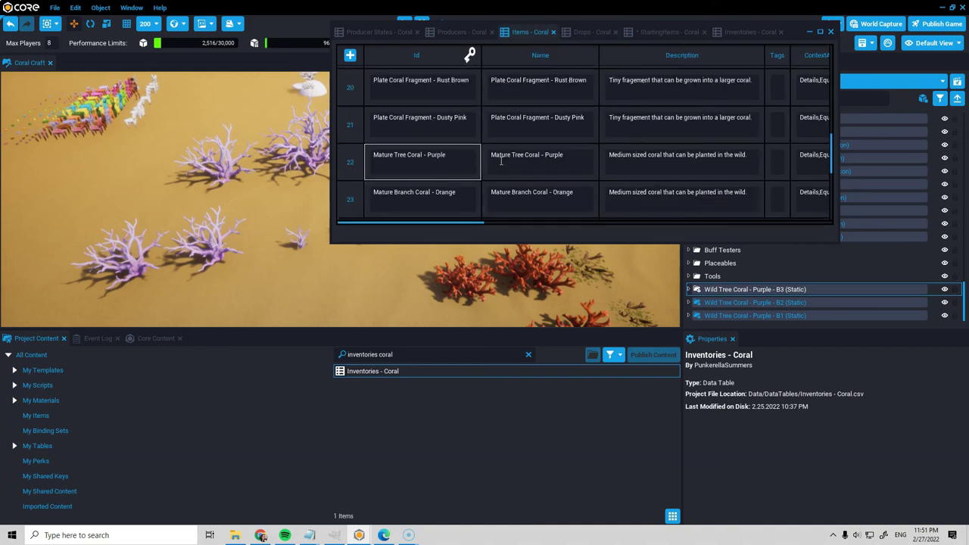
pyautogui.click(412, 161)
pyautogui.hotkey('ctrl', 'a')
pyautogui.hotkey('ctrl', 'c')
pyautogui.click(670, 33)
pyautogui.click(445, 208)
pyautogui.hotkey('ctrl', 'v')
pyautogui.scroll(1, 566, 133)
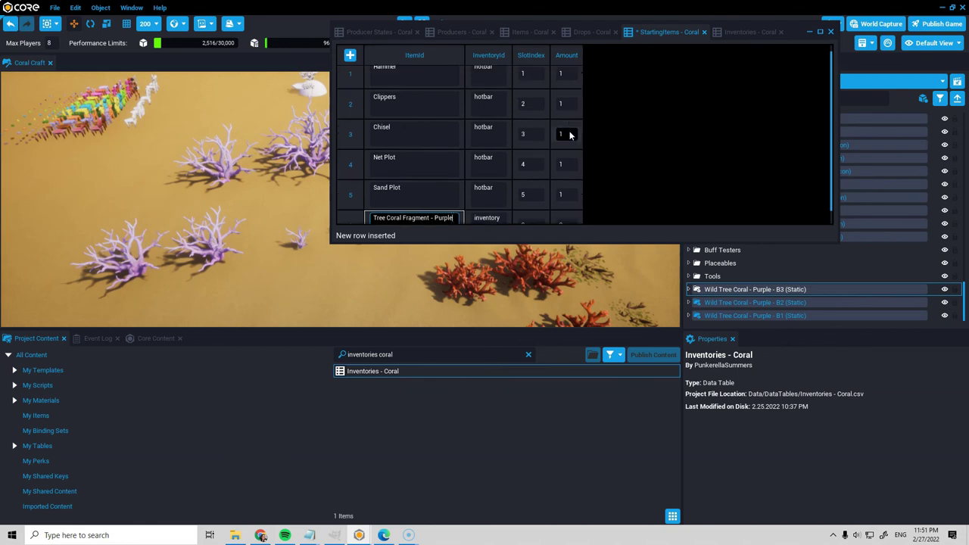
pyautogui.scroll(-1, 569, 136)
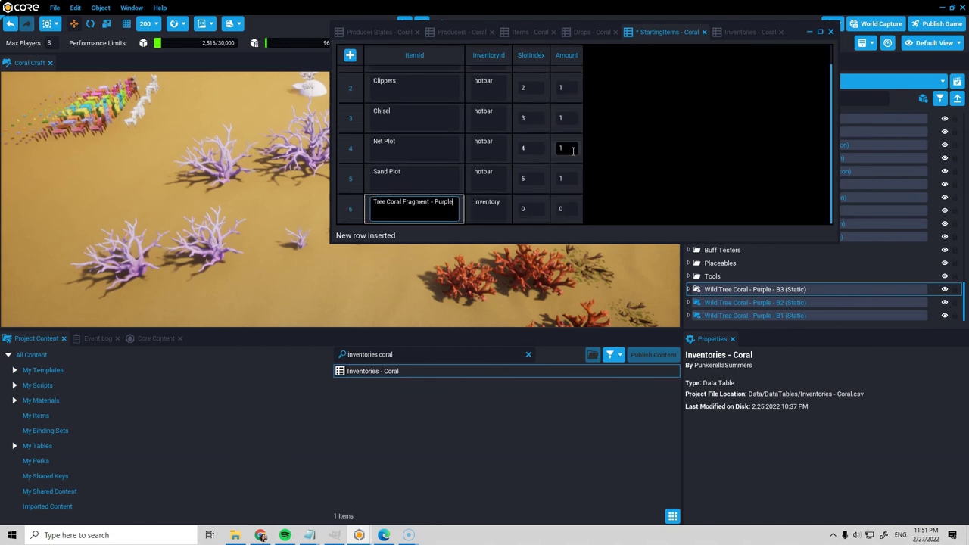
# Set the Net Plot and Sand Plot amounts to 99, give Tree Coral Fragment - Purple amount 25 and slot index 1, and save
pyautogui.click(572, 150)
pyautogui.write('10')
pyautogui.doubleClick(562, 148)
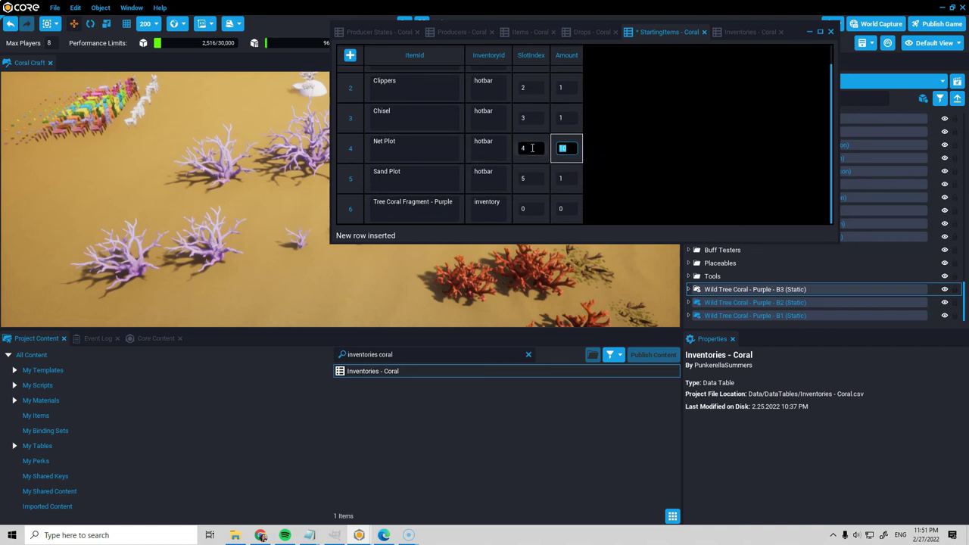
pyautogui.write('99')
pyautogui.click(567, 179)
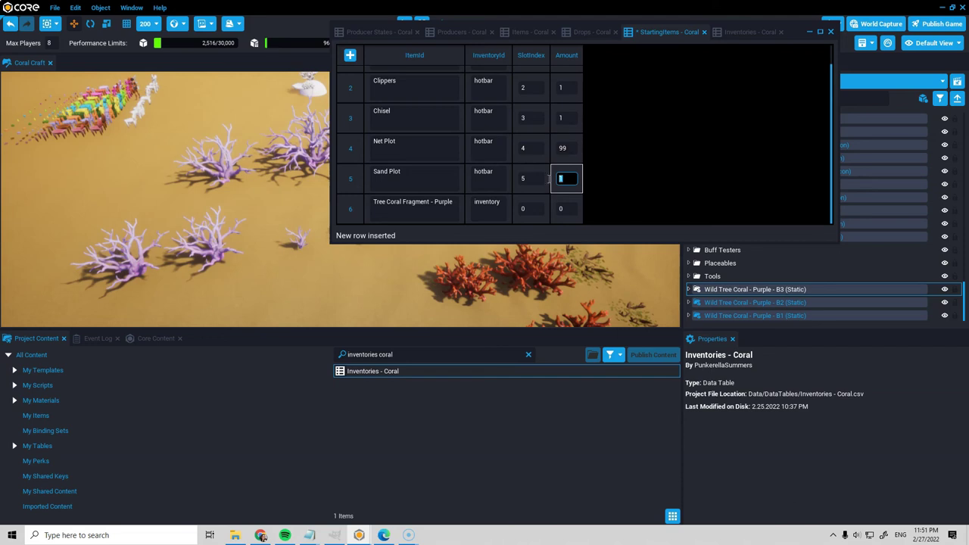
pyautogui.click(572, 218)
pyautogui.click(531, 209)
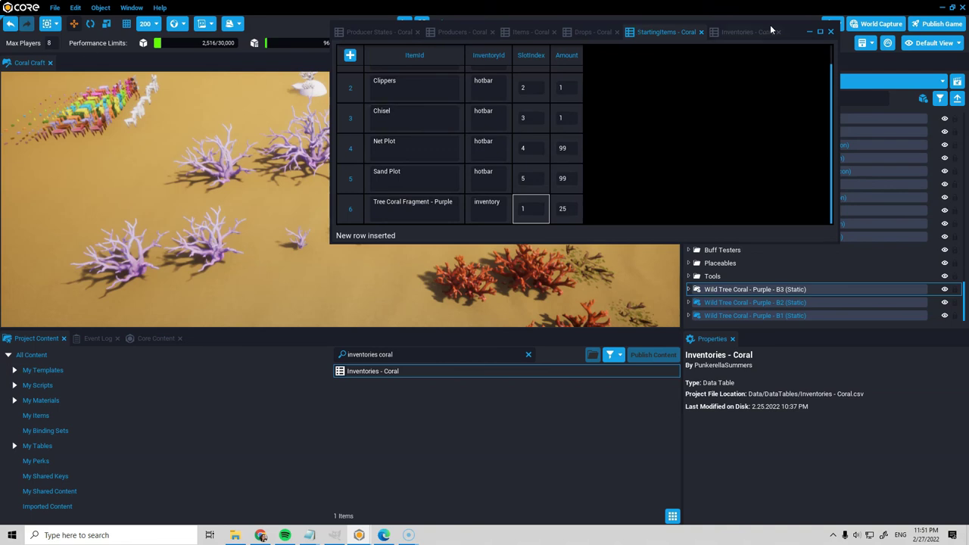
# Switch to the Coral Town scene and close the data table window
pyautogui.moveTo(771, 29); pyautogui.dragTo(588, 79)
pyautogui.click(720, 82)
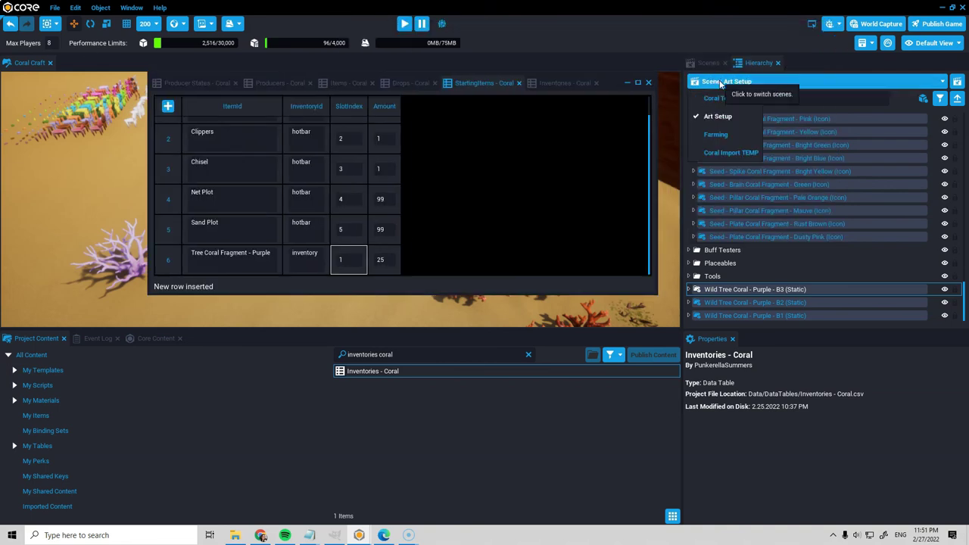
pyautogui.click(732, 99)
pyautogui.click(410, 281)
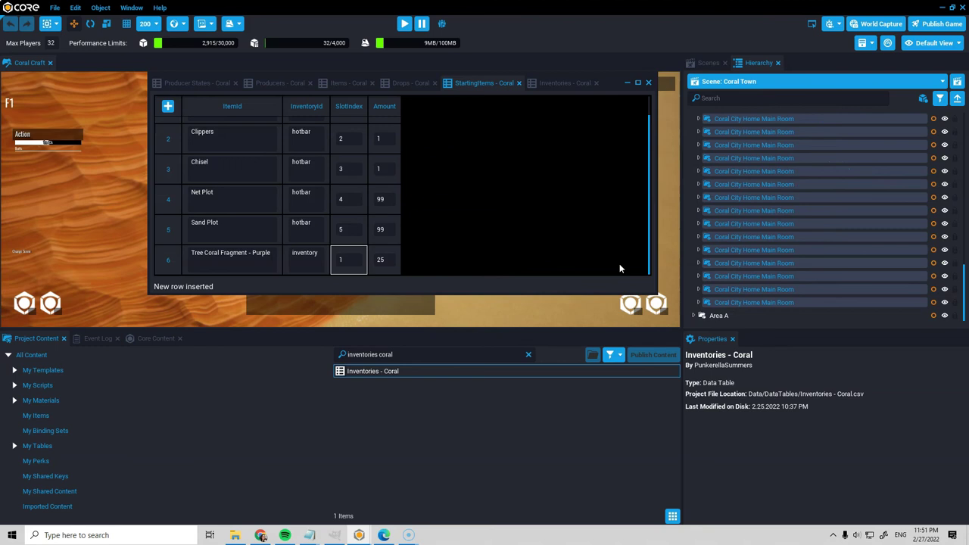
pyautogui.click(648, 83)
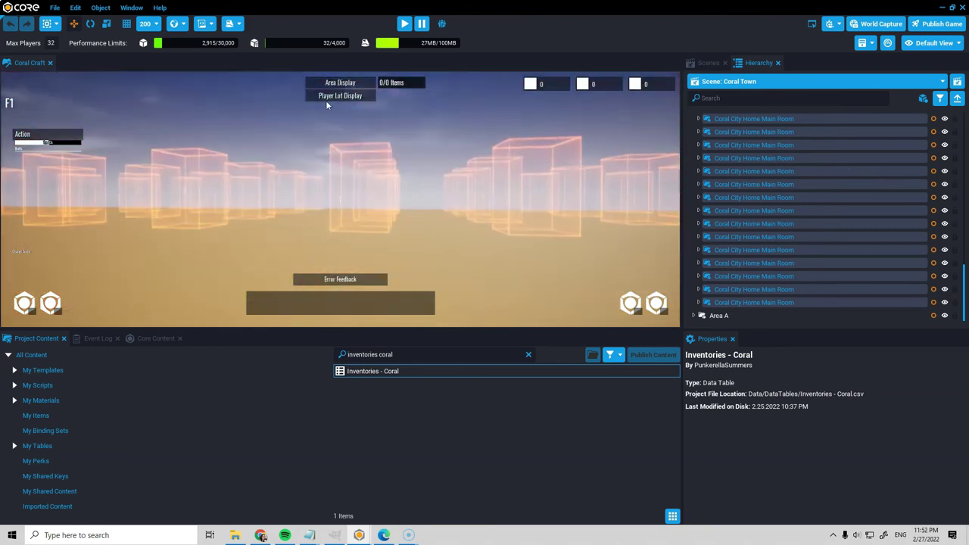
# Preview the game and move the coral fragments from the inventory to hotbar slot 6
pyautogui.click(405, 23)
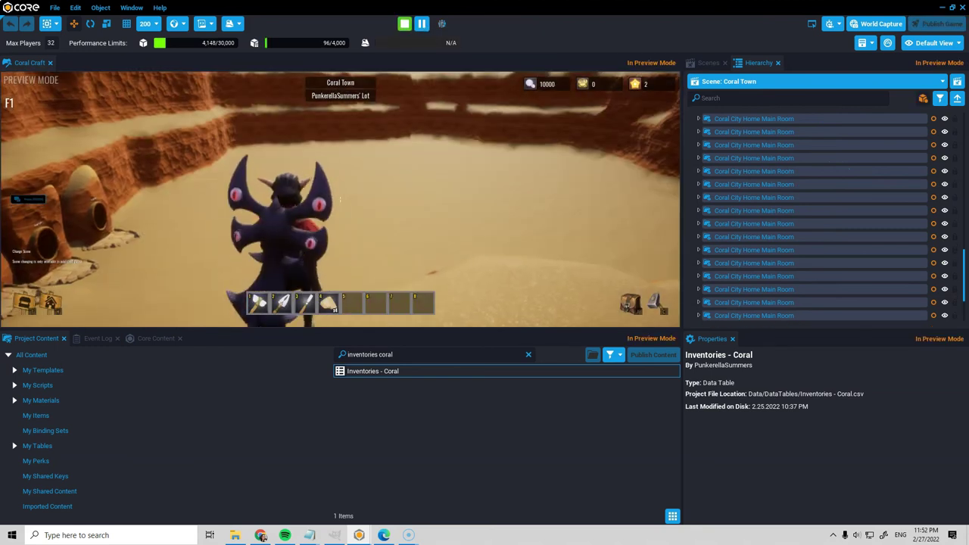
pyautogui.press('s')
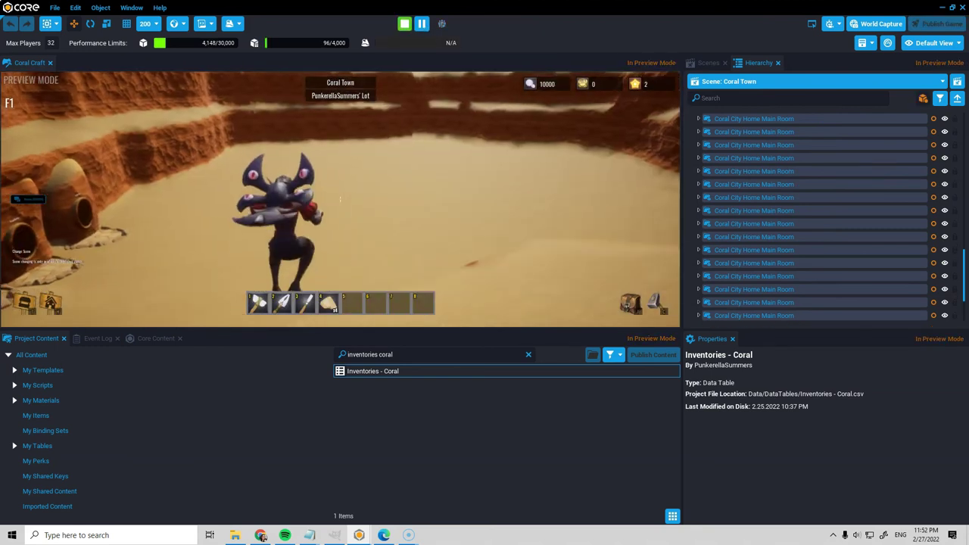
pyautogui.press('w')
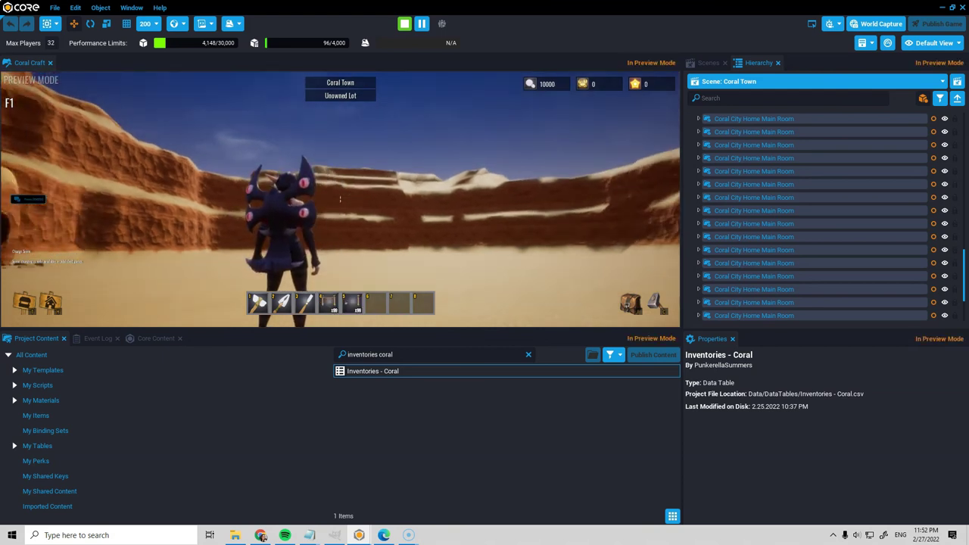
pyautogui.press('i')
pyautogui.moveTo(280, 172); pyautogui.dragTo(376, 303)
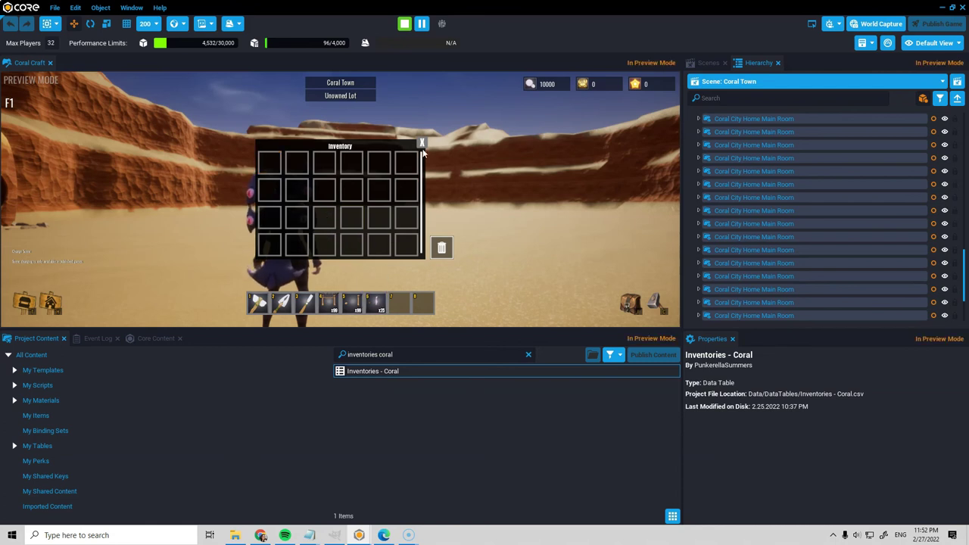
pyautogui.click(422, 143)
# Place a purple tree coral fragment on a net plot in the Coral City Home Main Room and inspect the coral's growth
pyautogui.press('w')
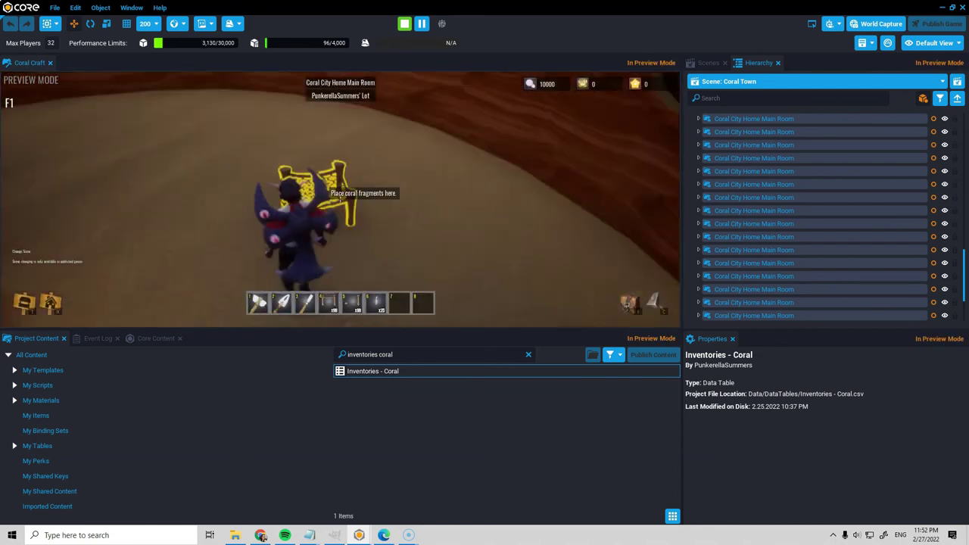
pyautogui.press('6')
pyautogui.click(340, 199)
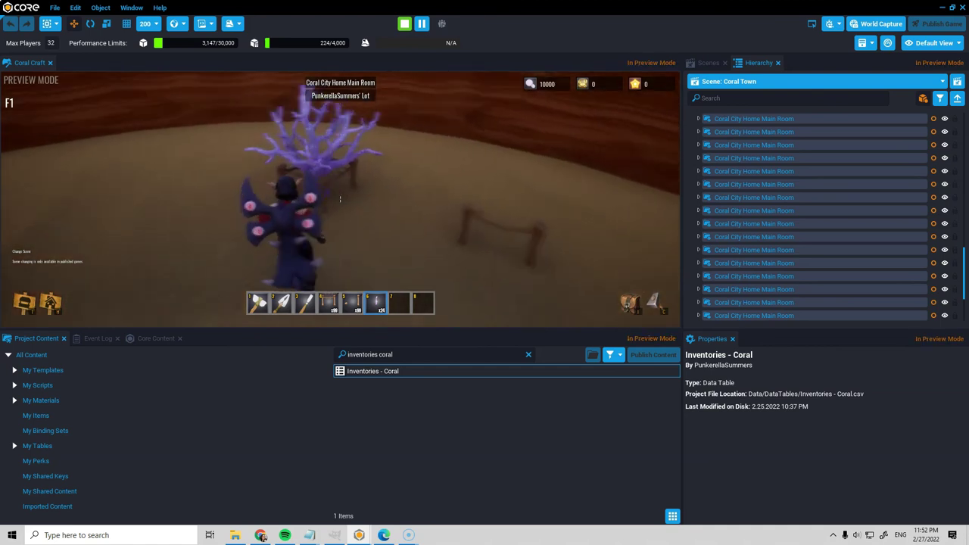
pyautogui.press('w')
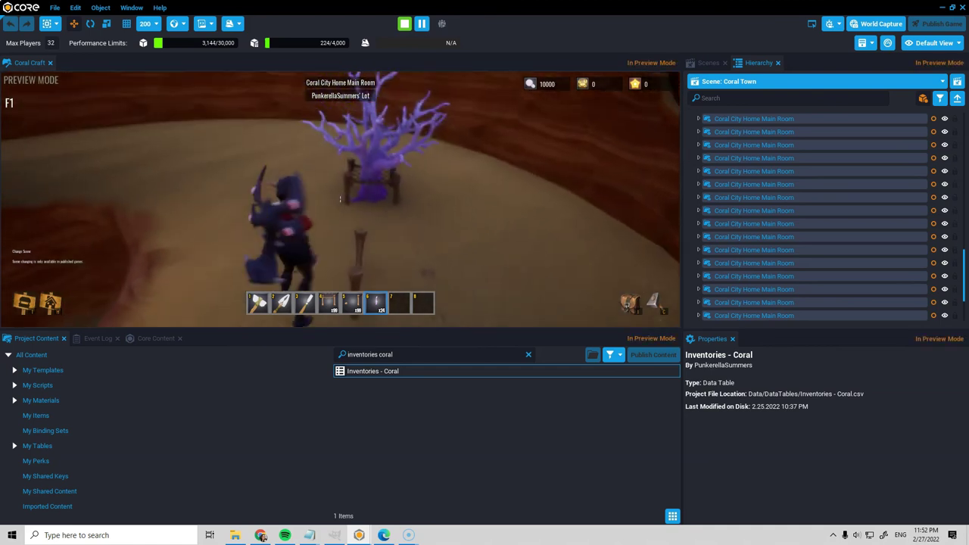
pyautogui.press('w')
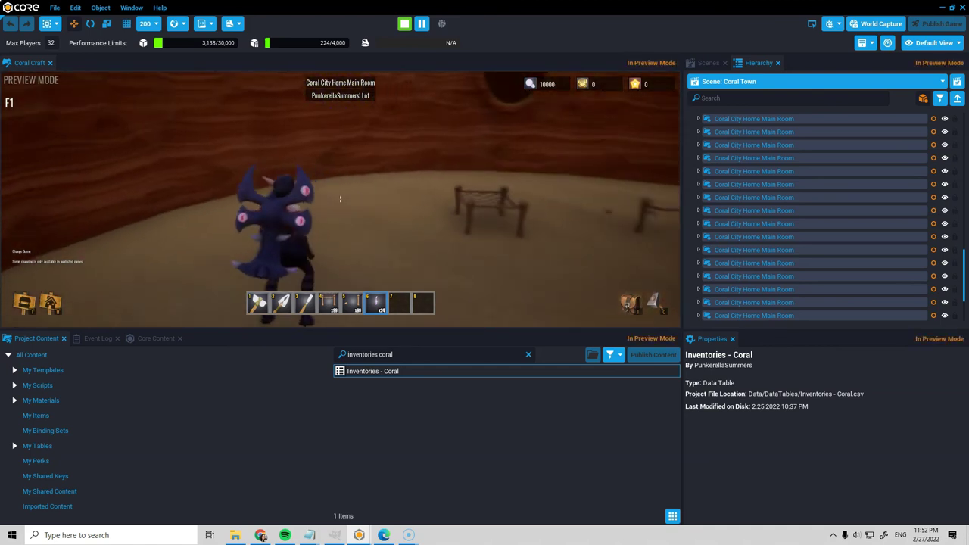
# Try to plant another purple tree coral fragment on the occupied net plot and inspect the plot up close
pyautogui.press('w')
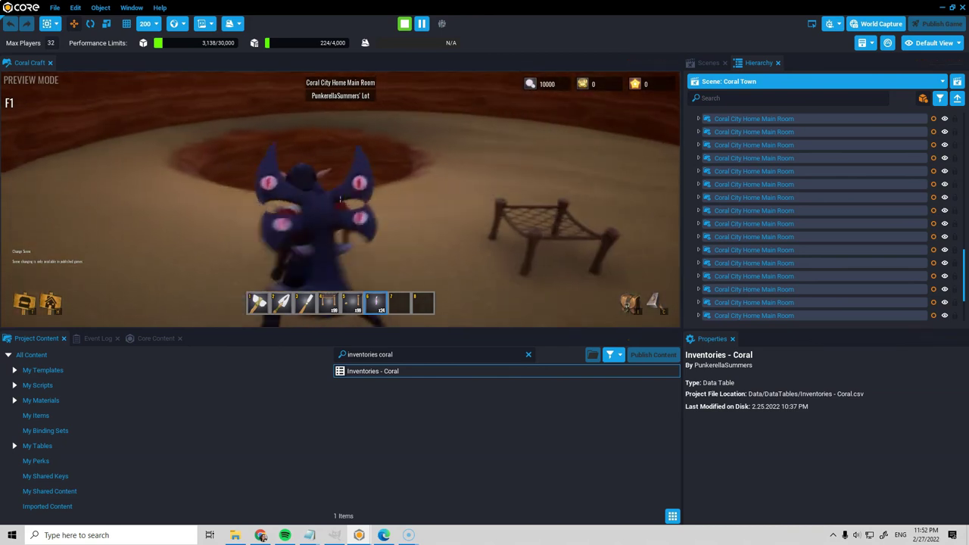
pyautogui.press('w')
pyautogui.click(340, 199)
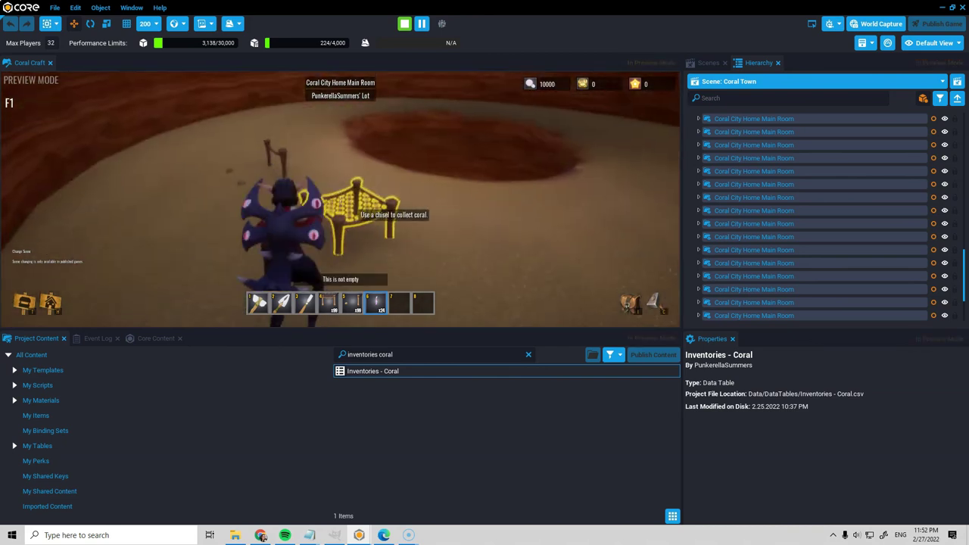
pyautogui.press('w')
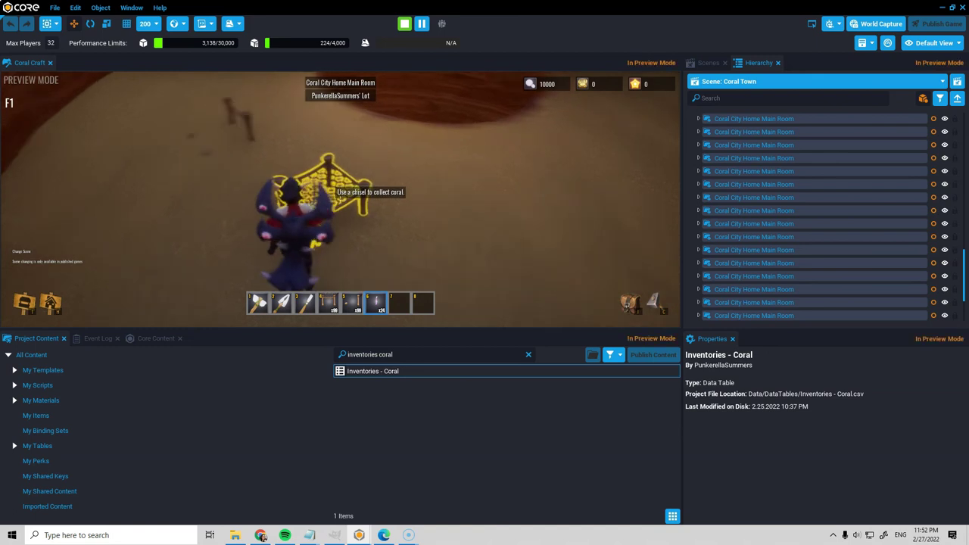
pyautogui.press('w')
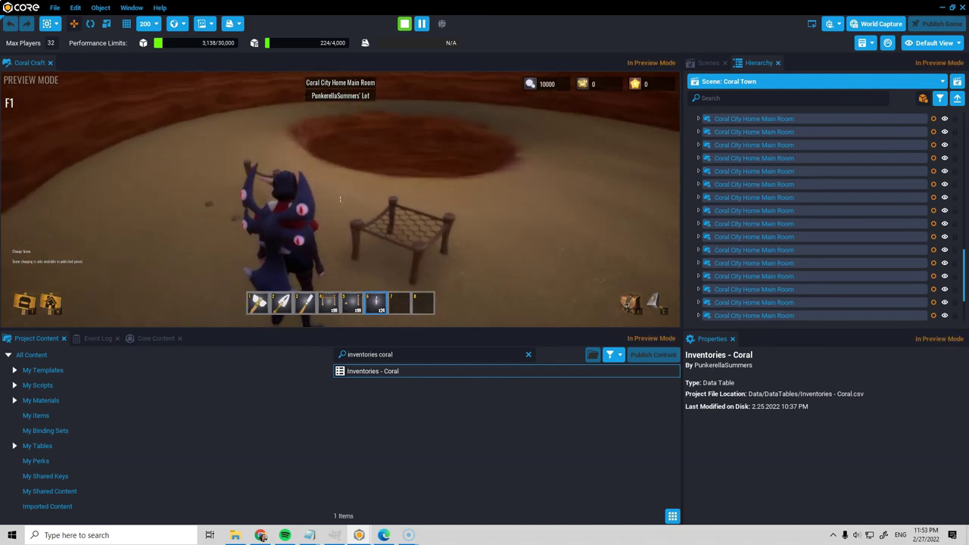
# Try to collect the coral from the net plot with the tool in hotbar slot 3
pyautogui.press('w')
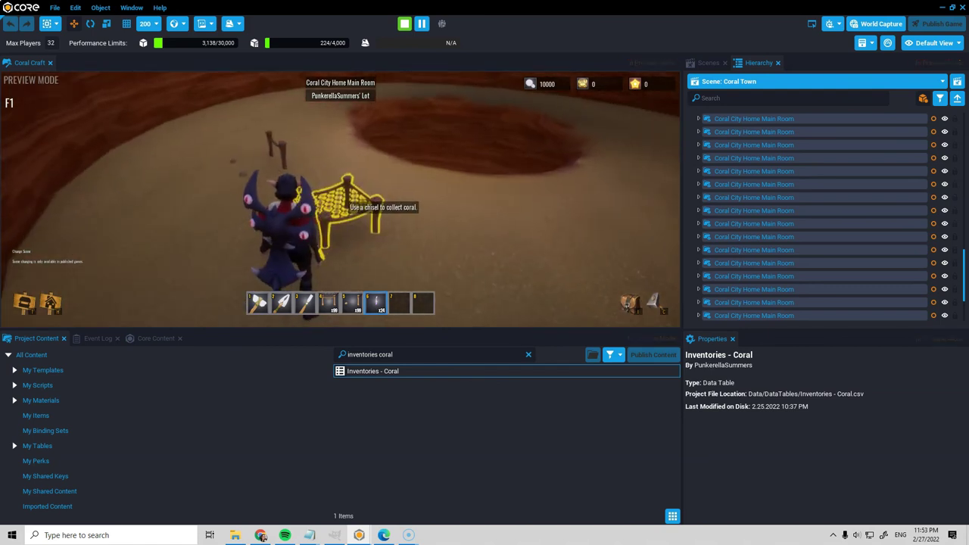
pyautogui.press('3')
pyautogui.press('3')
pyautogui.click(340, 200)
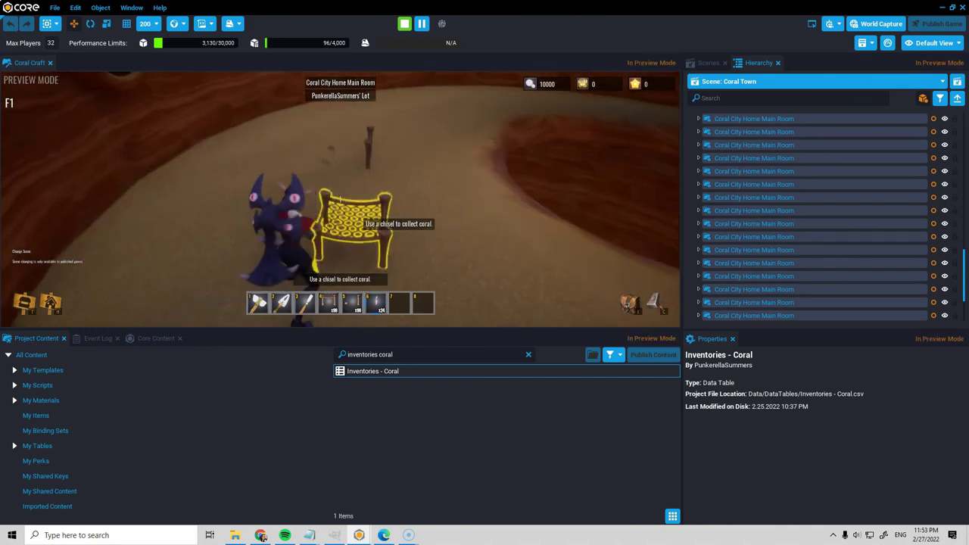
pyautogui.press('w')
pyautogui.press('w')
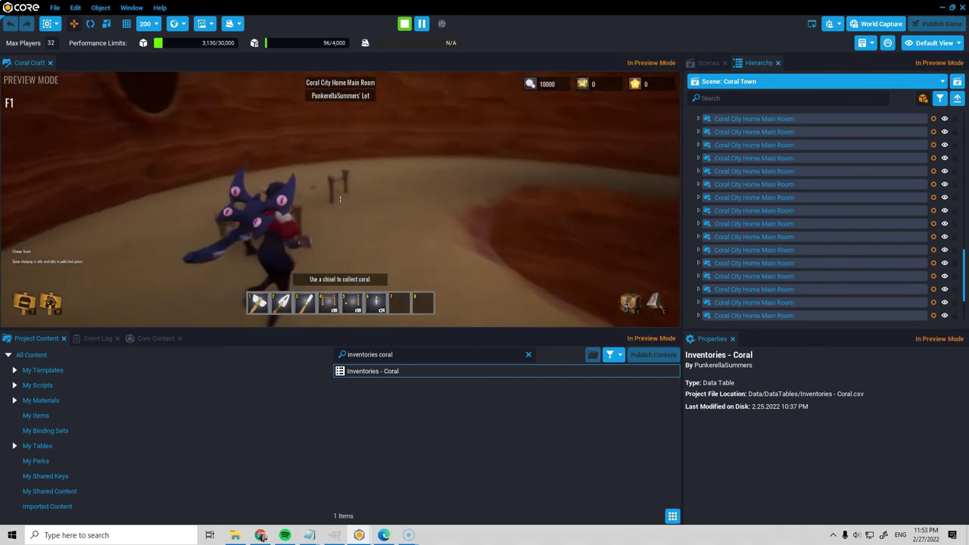
# End the game preview and look over the Coral Town terrain from above
pyautogui.press('=')
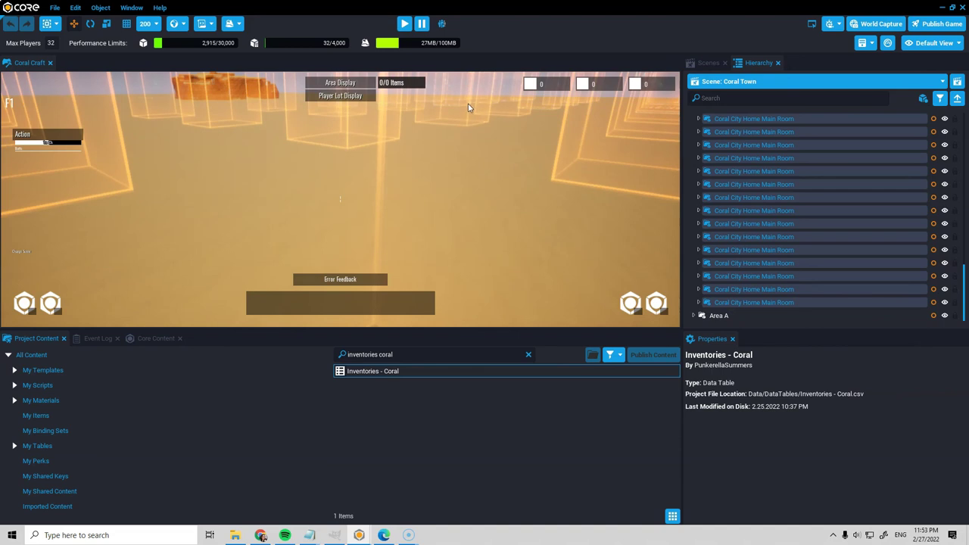
pyautogui.moveTo(406, 144); pyautogui.dragTo(424, 323, button='right')
pyautogui.press('w')
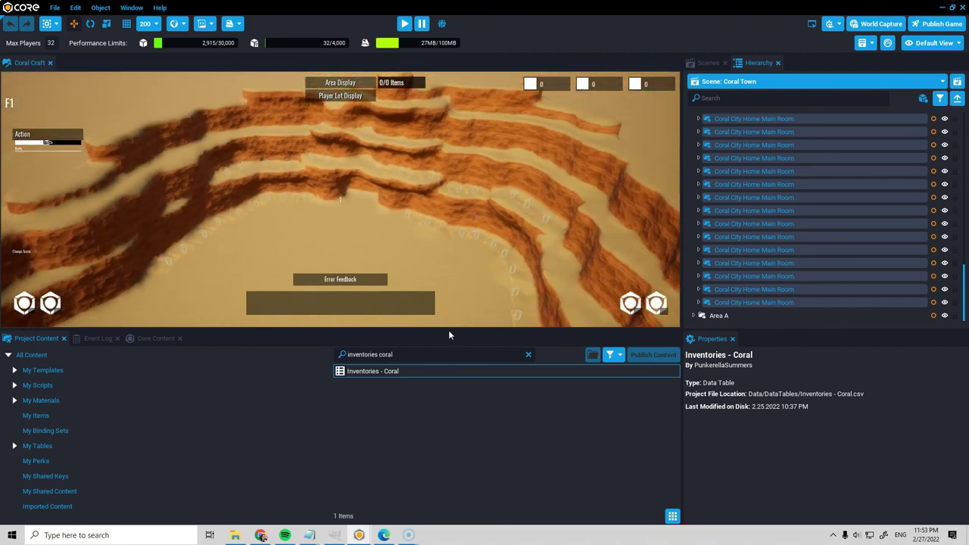